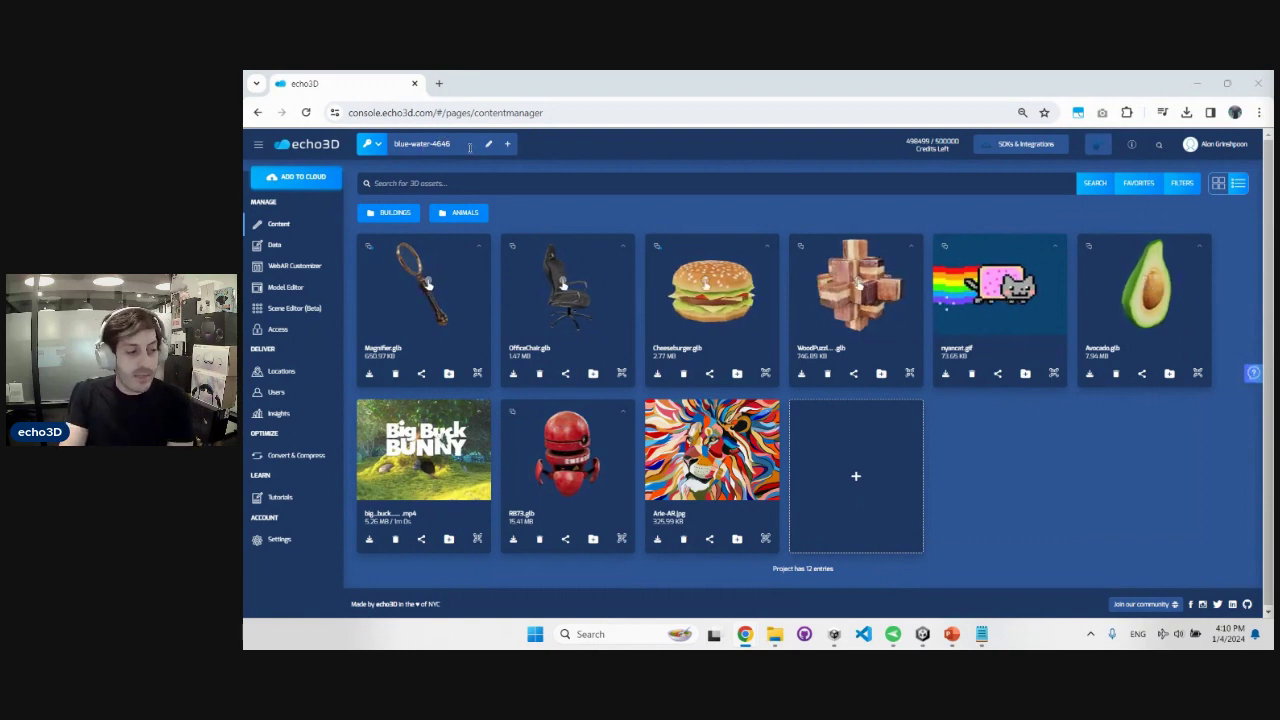
Look over the list of available projects and the contents of the Buildings folder, returning to the main content view
click(370, 150)
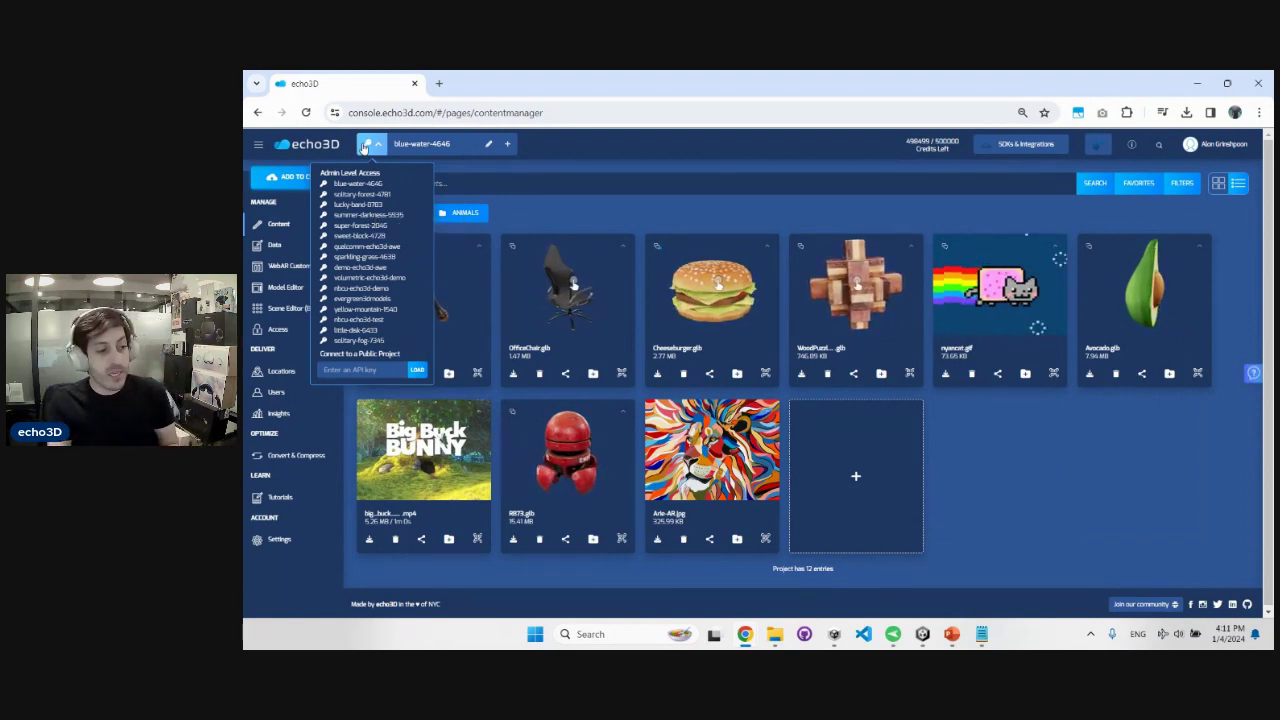
click(376, 146)
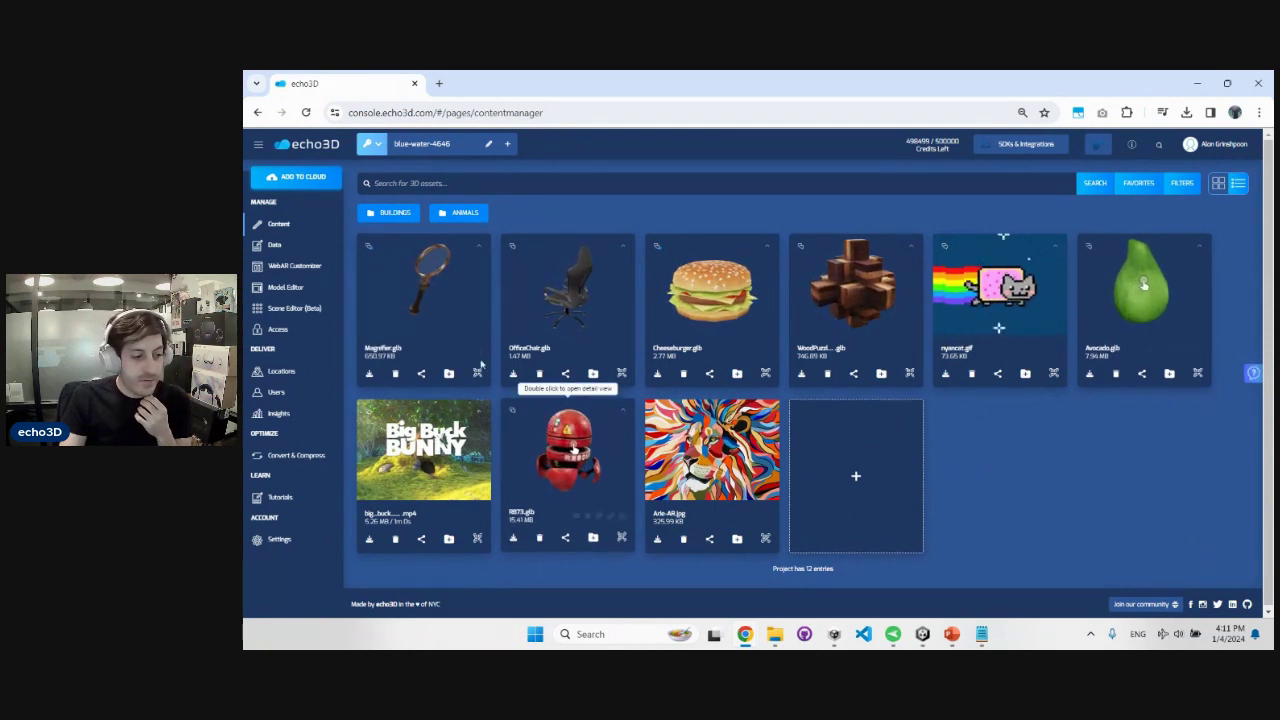
click(395, 213)
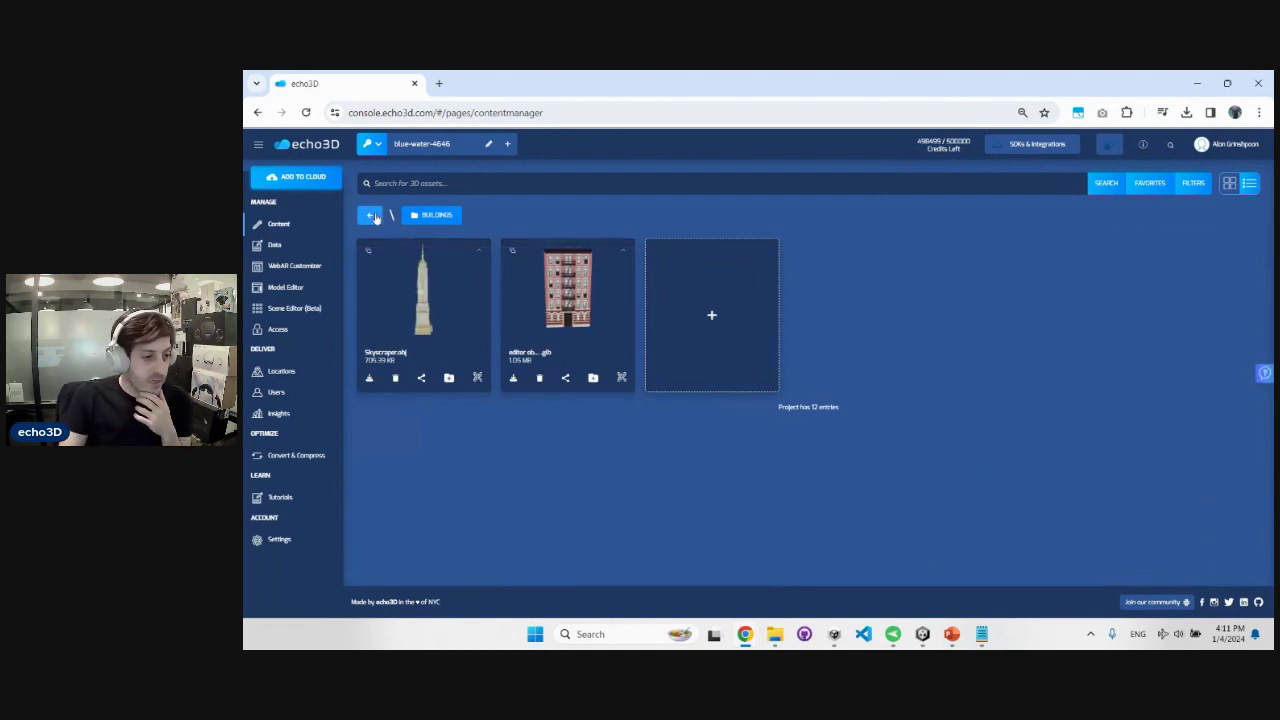
click(373, 216)
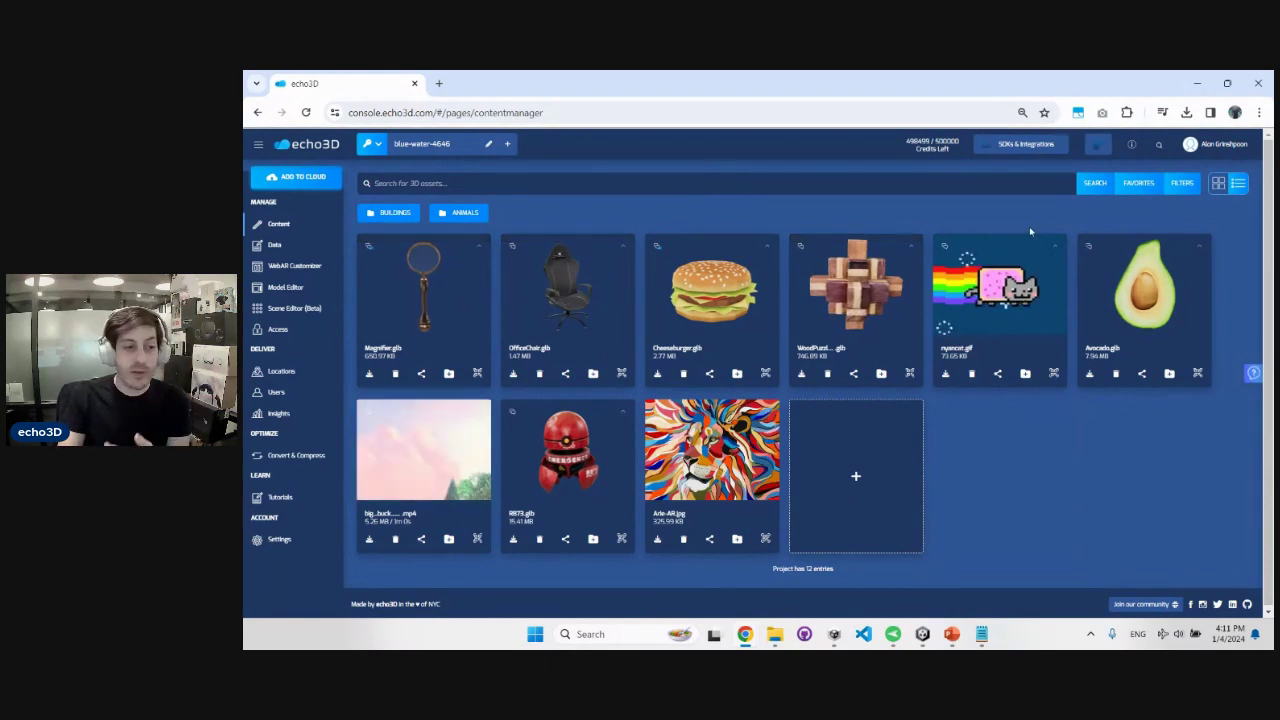
Open the details of Cheeseburger.glb and review its metadata, target and usage history over the year
double_click(692, 348)
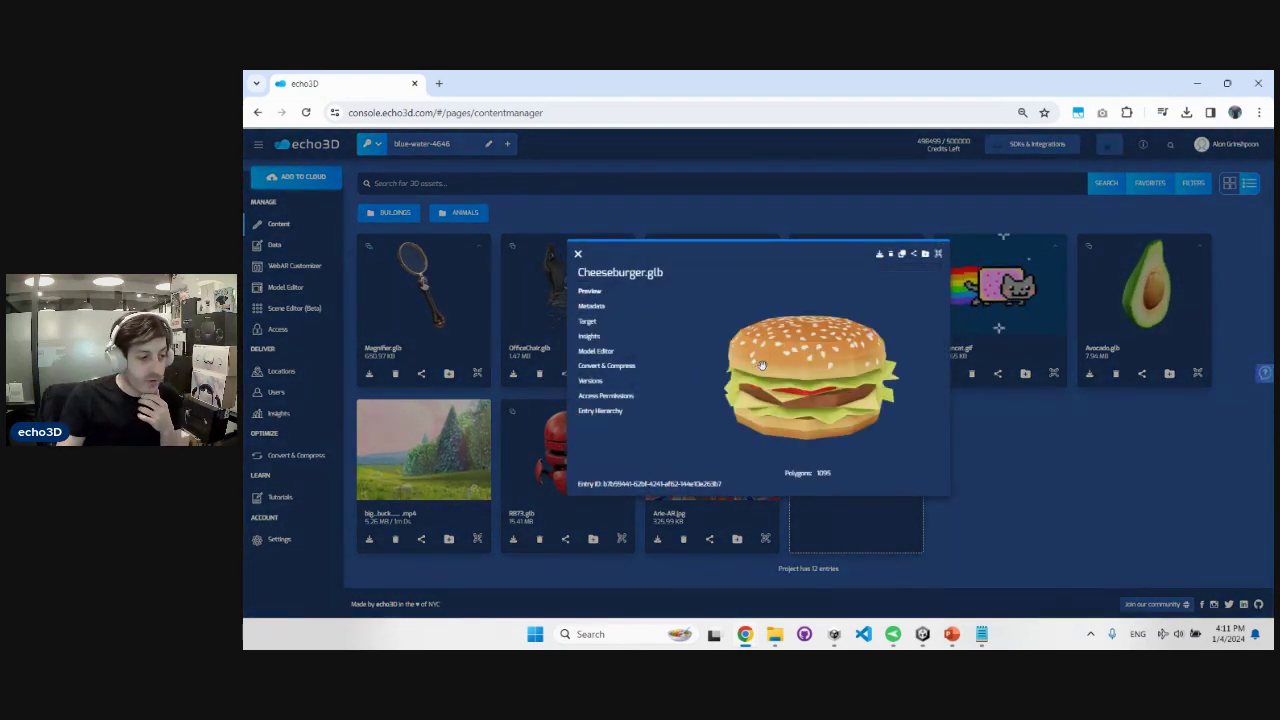
click(600, 309)
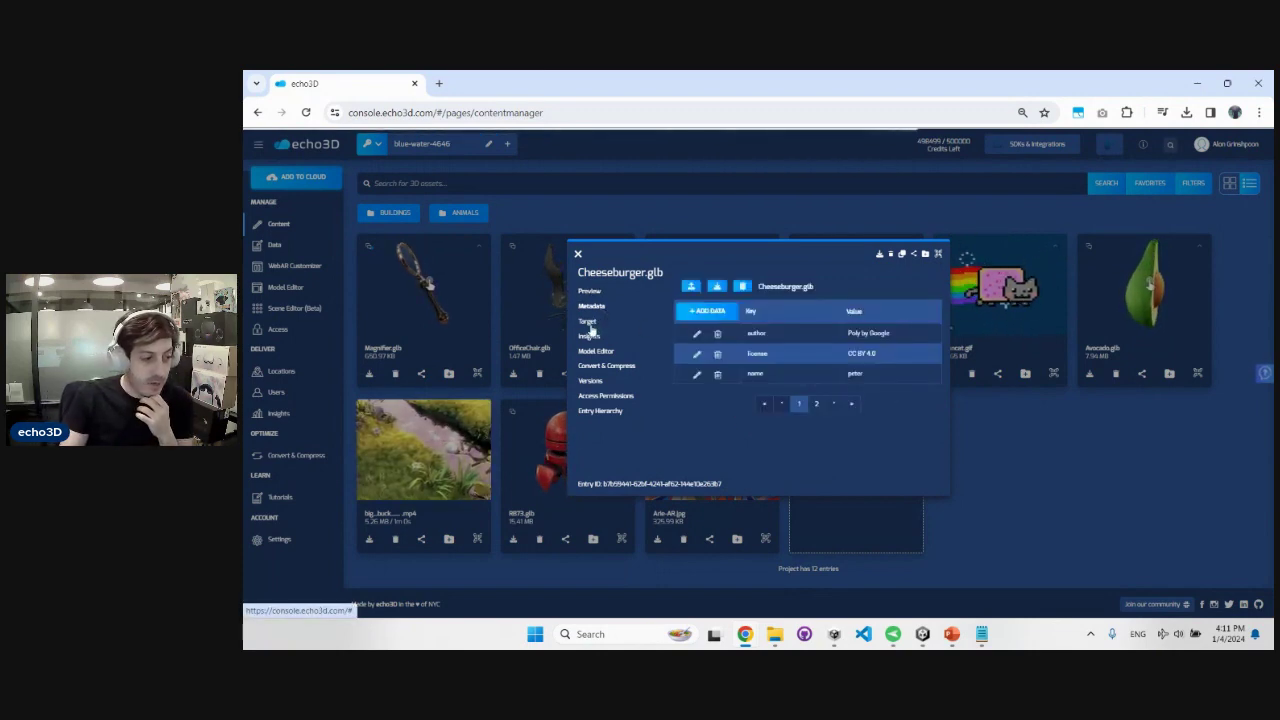
click(588, 322)
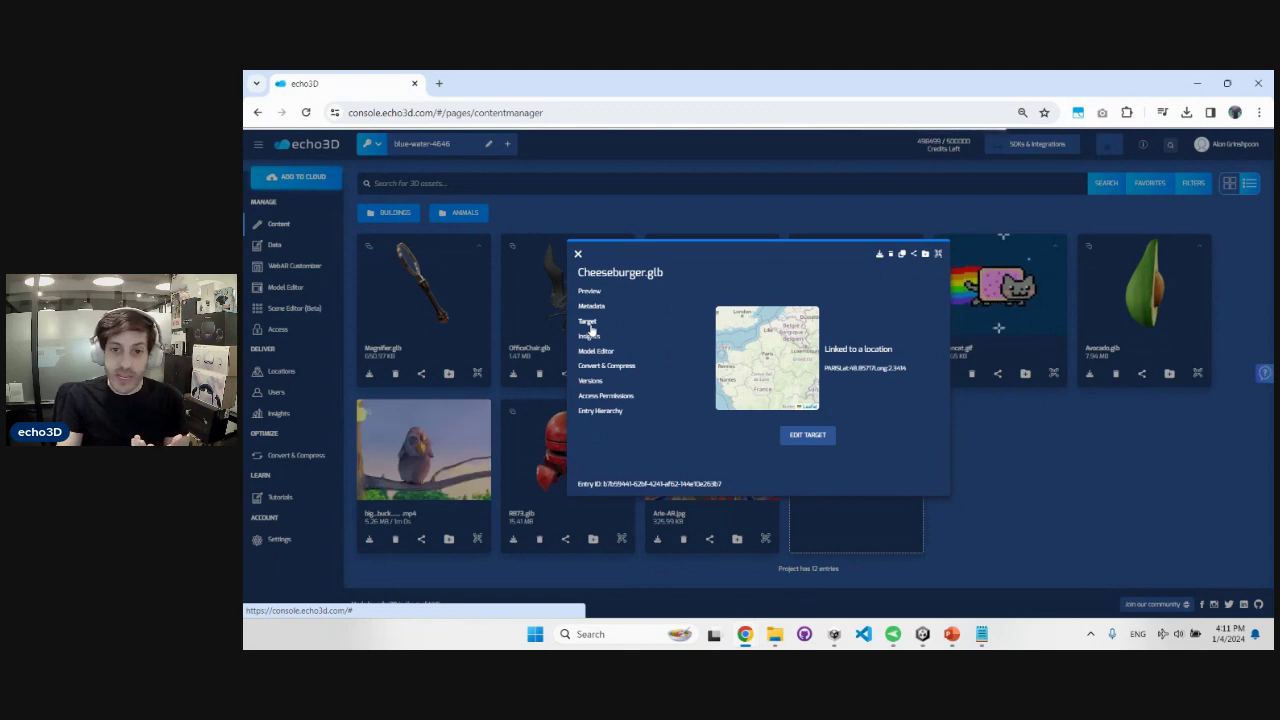
click(597, 337)
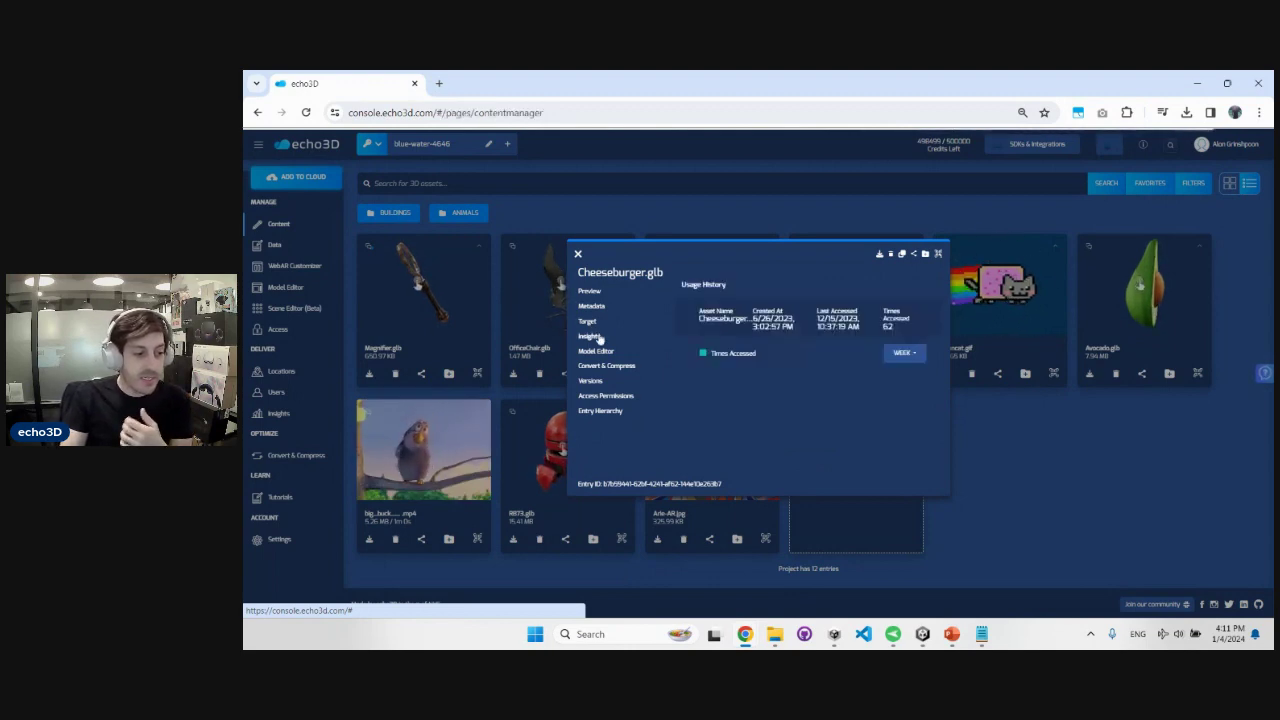
click(897, 356)
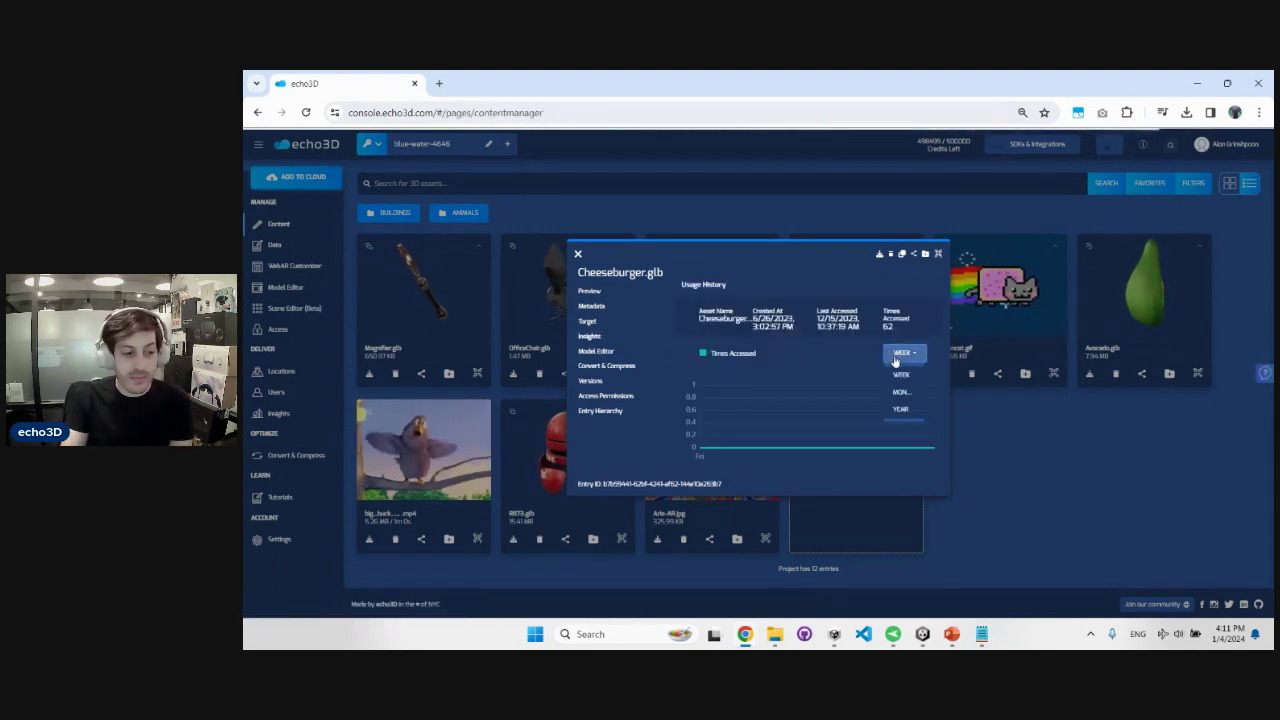
click(900, 409)
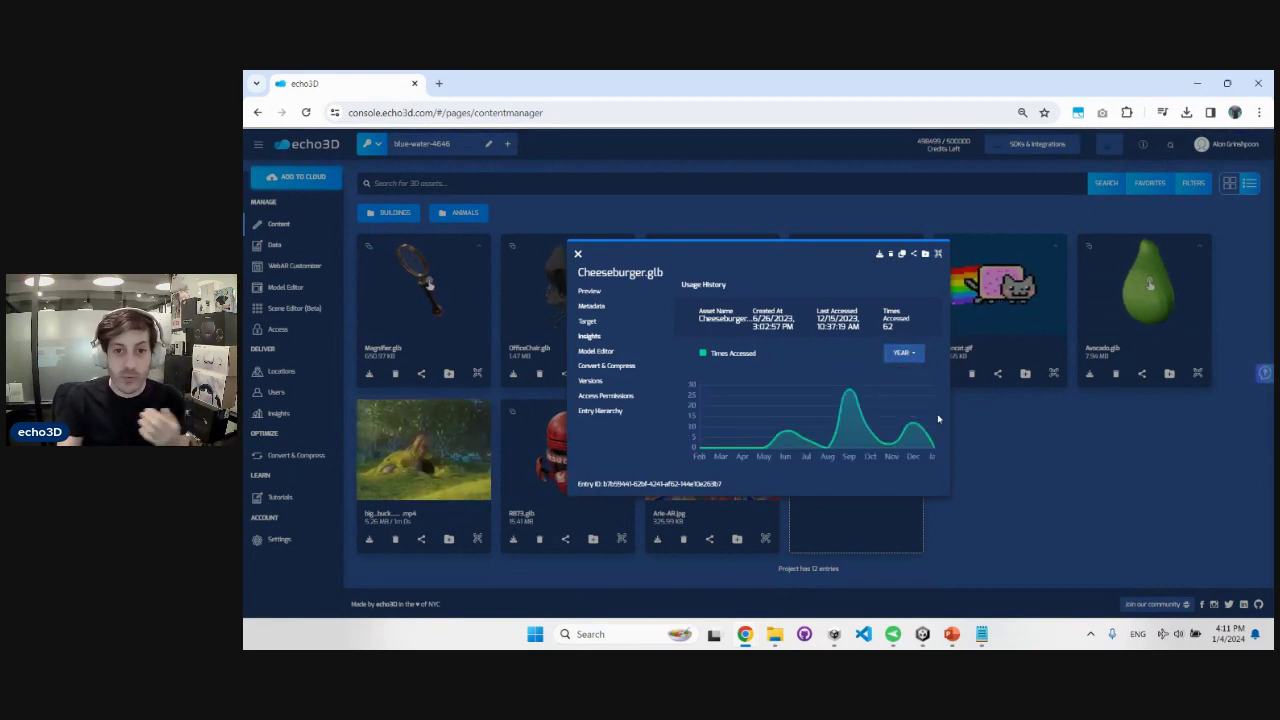
Review the model editor, conversion, versions, access permissions and entry hierarchy of Cheeseburger.glb, and close its details
click(595, 351)
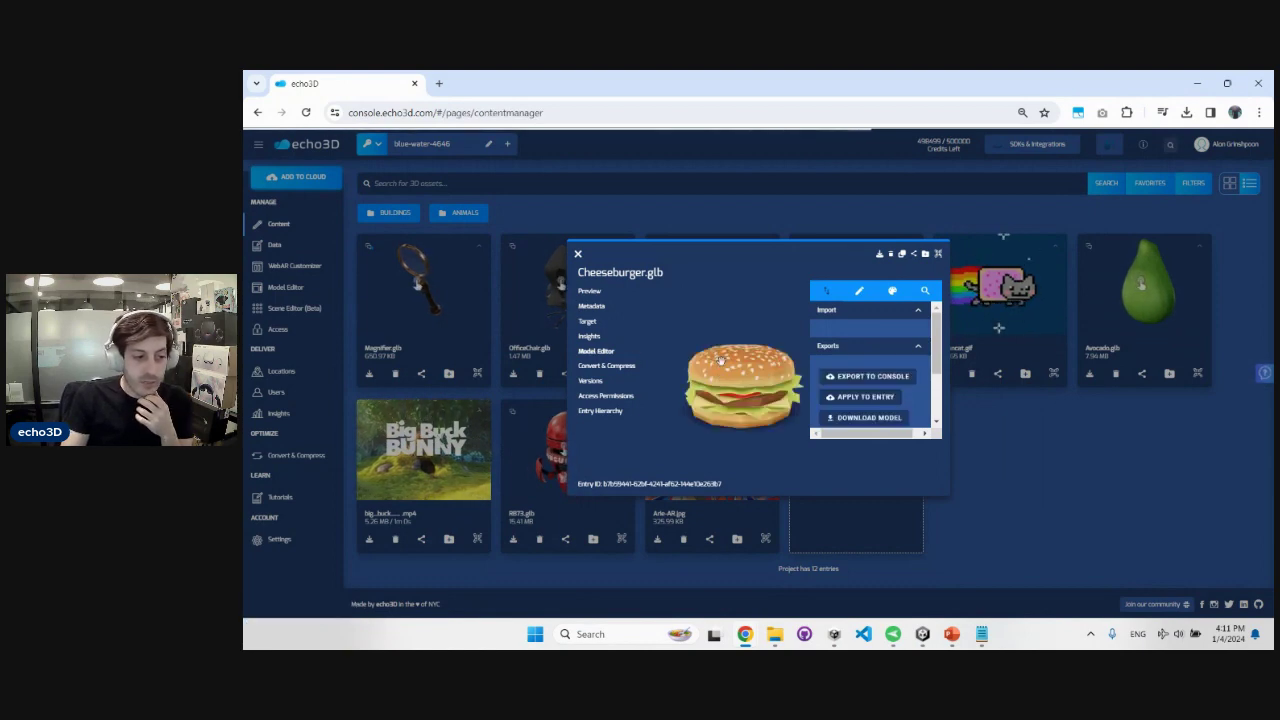
click(634, 367)
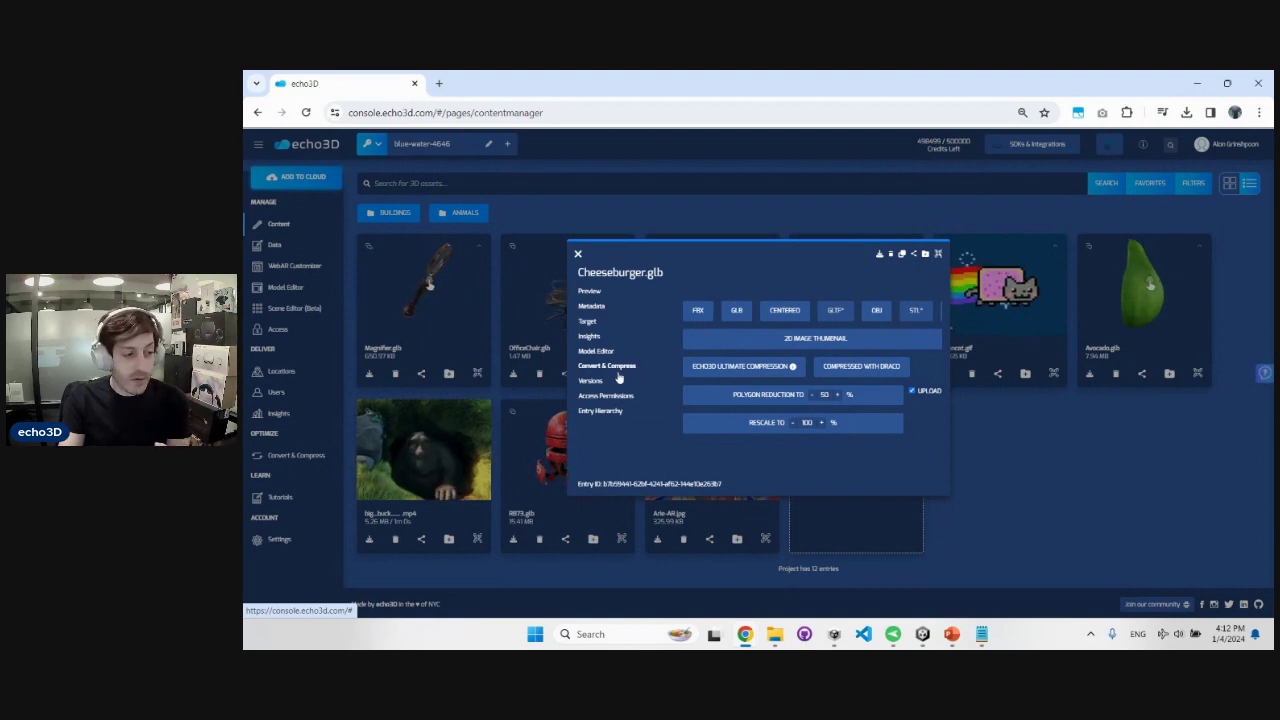
click(592, 384)
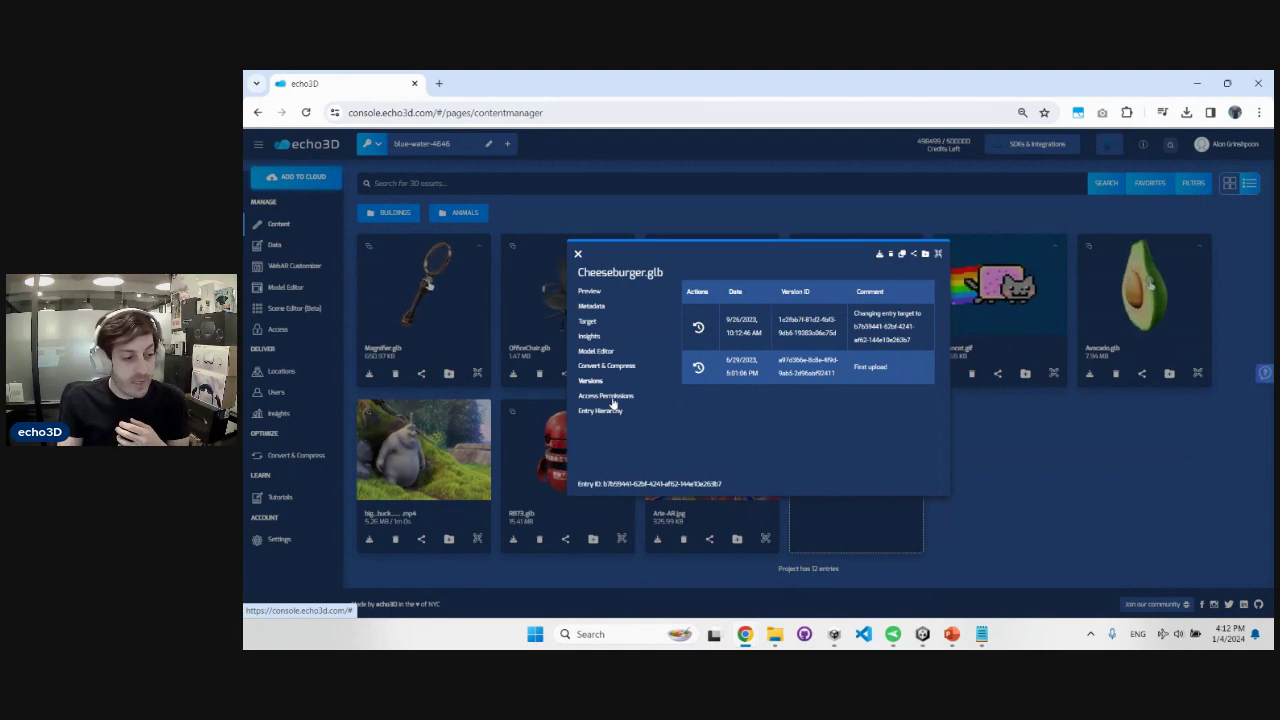
click(613, 400)
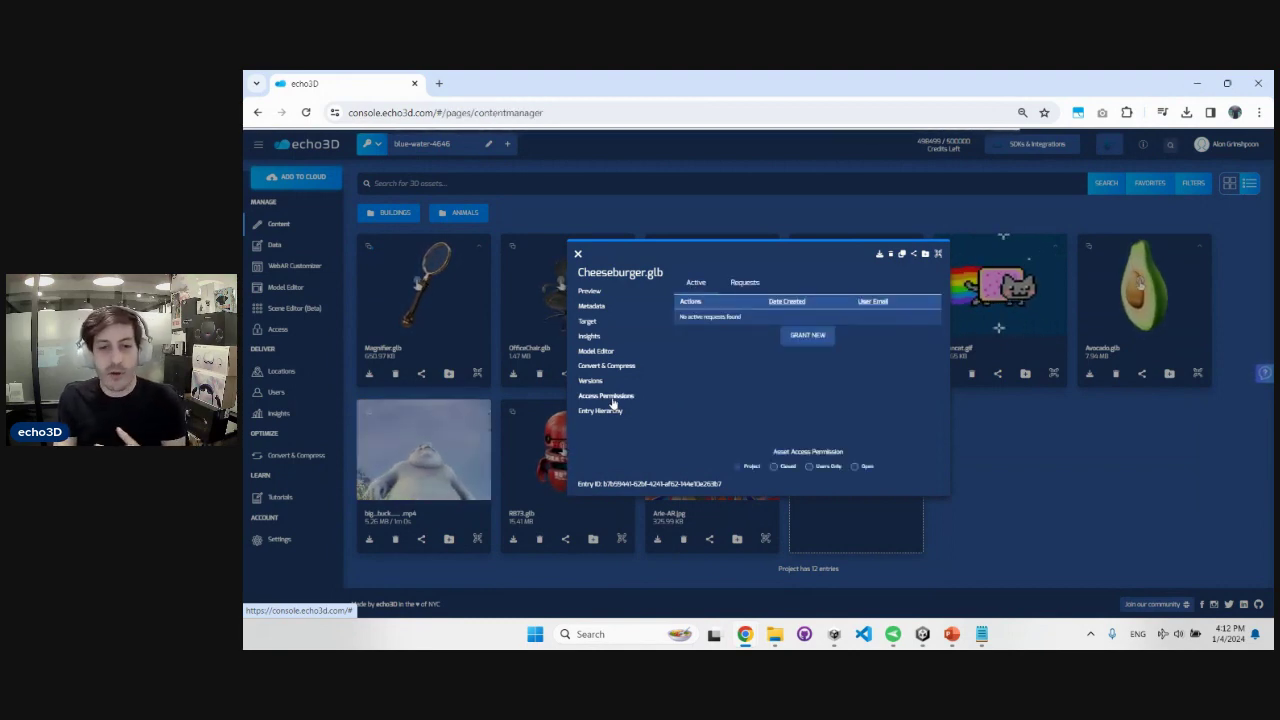
click(618, 412)
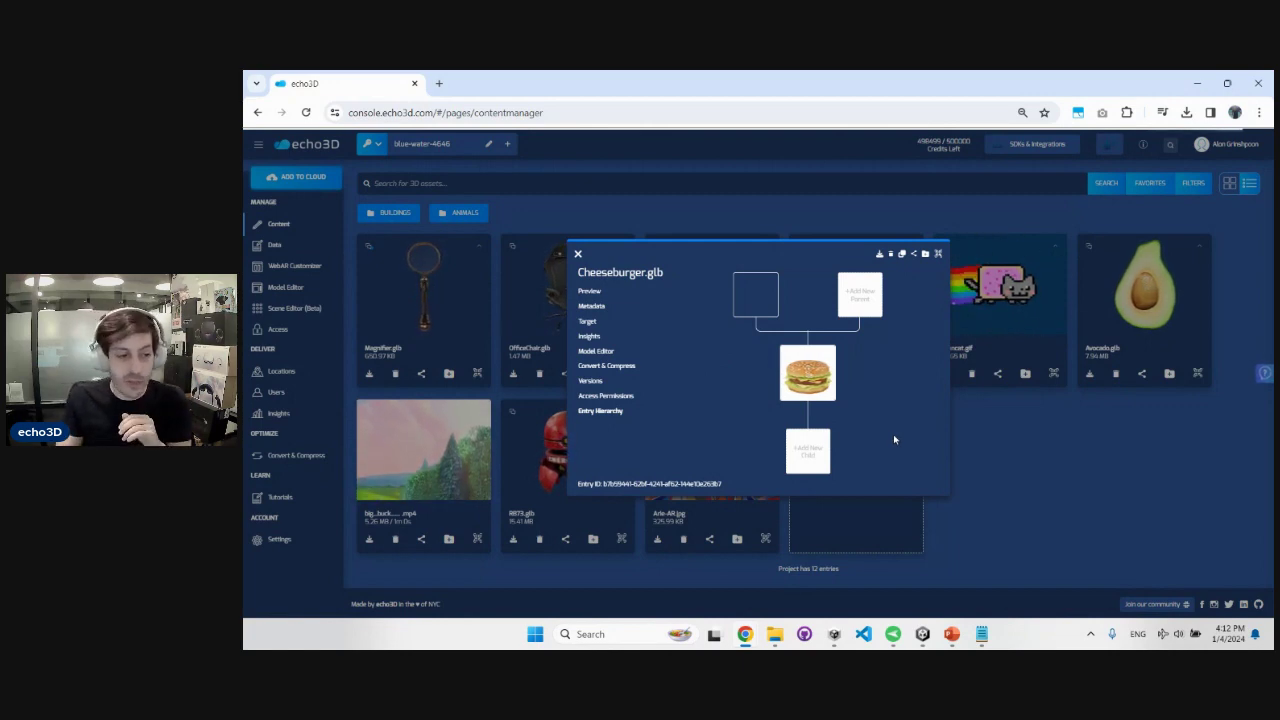
click(1009, 470)
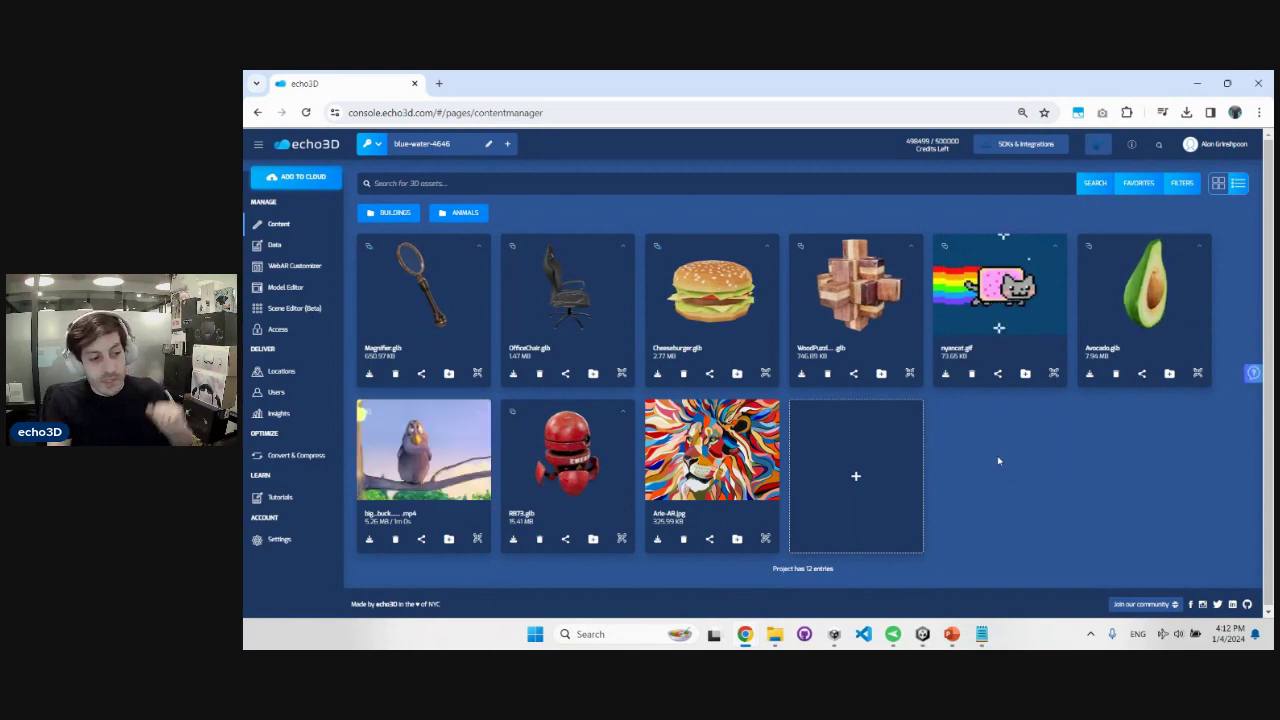
Copy a share link for Cheeseburger.glb and close the sharing dialog
click(709, 374)
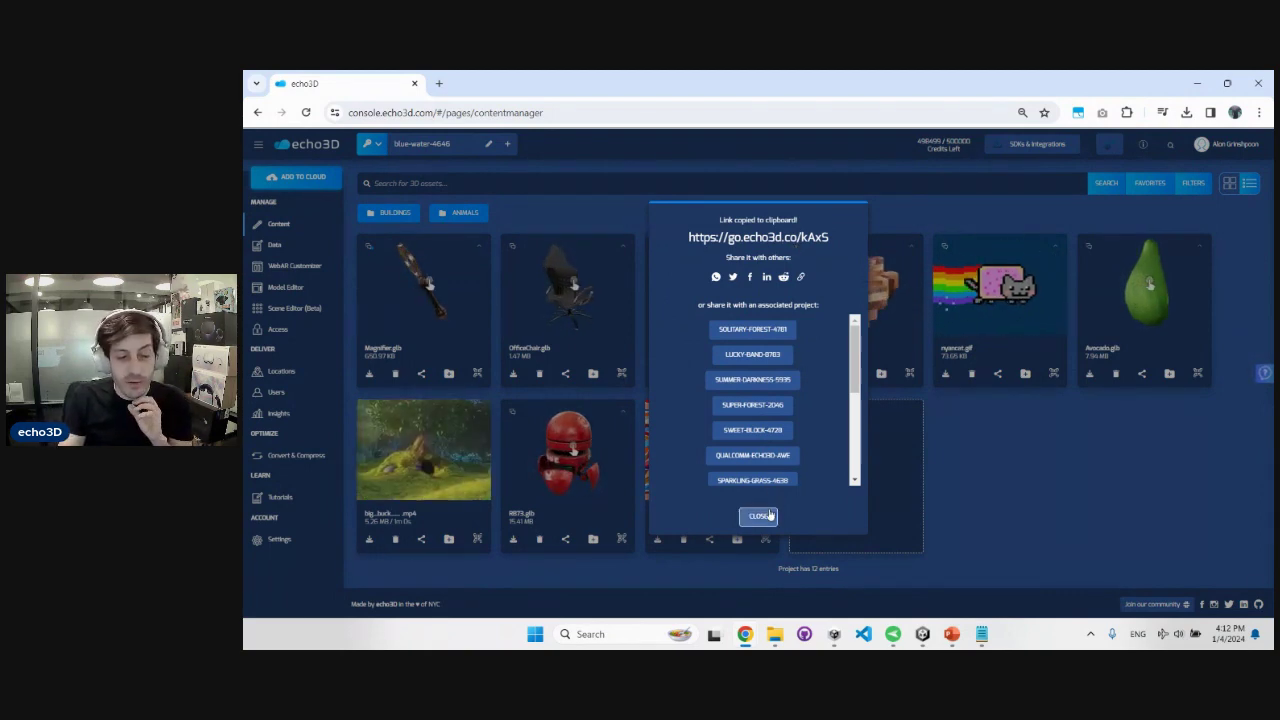
click(759, 515)
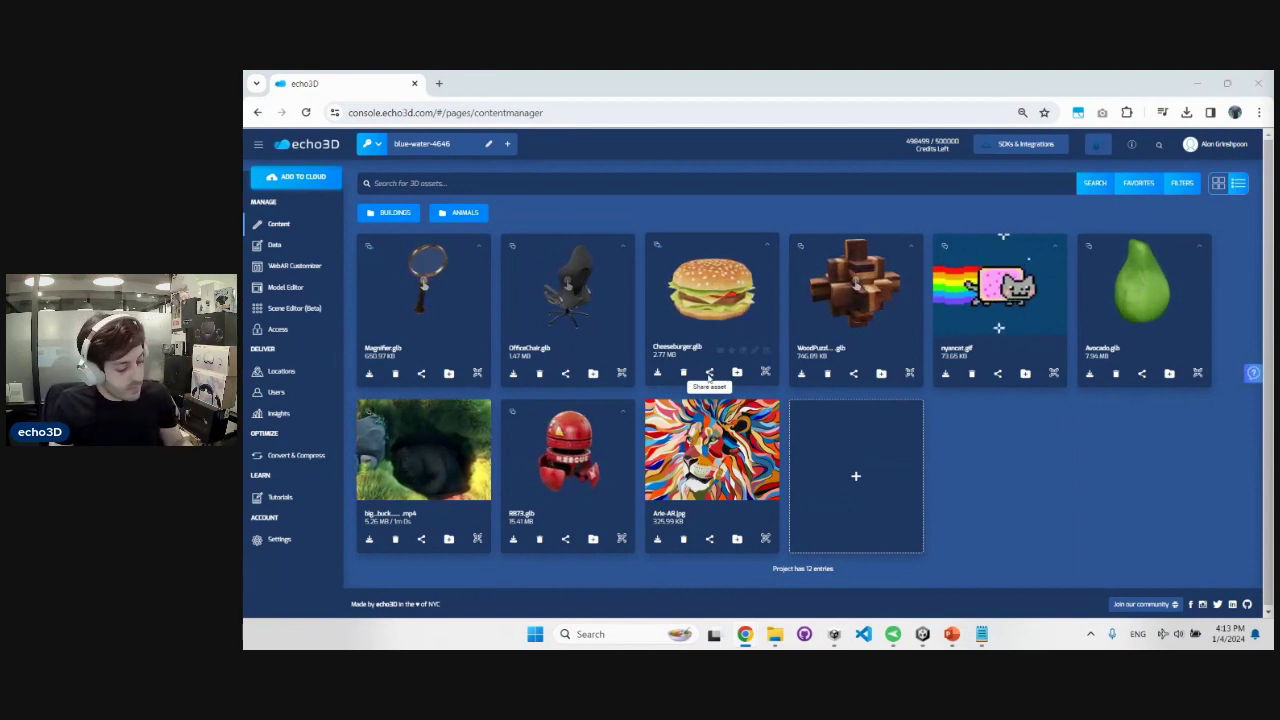
Display the AR floor-placement QR code for Skyscraper.obj in the Buildings folder and bring up AirDroid's phone screen mirroring window
click(389, 212)
click(477, 377)
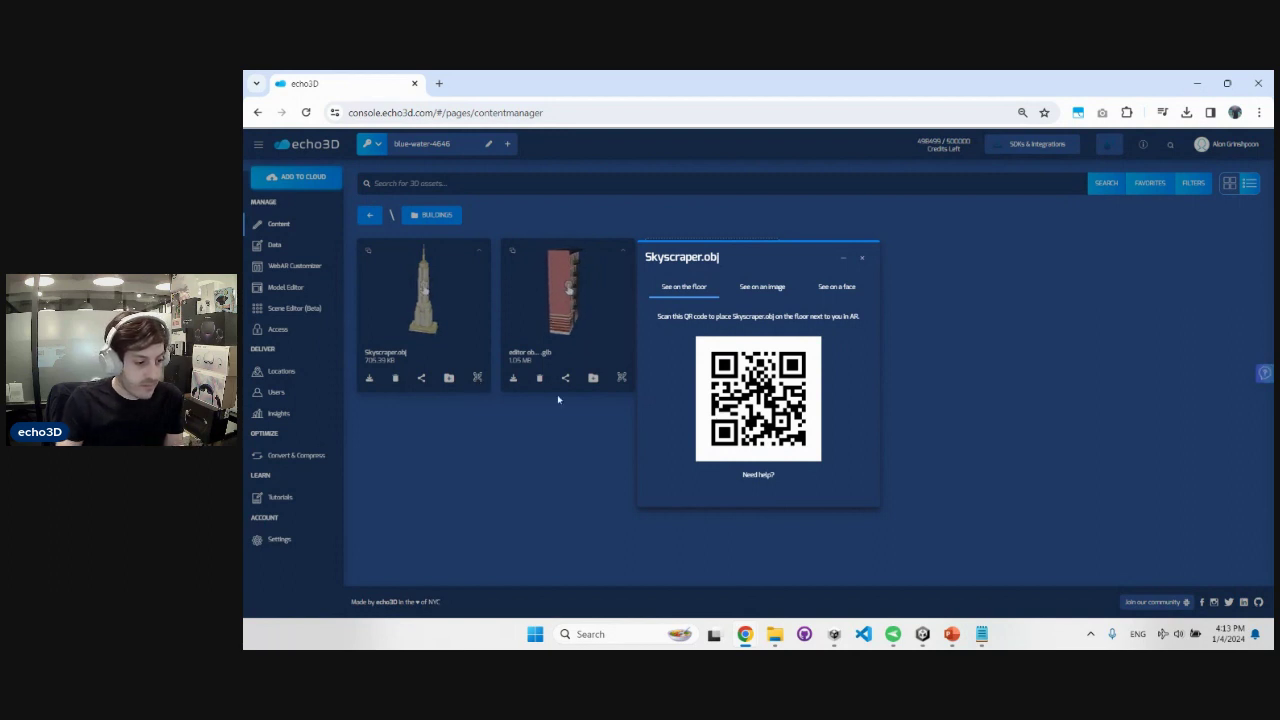
mouse_move(891, 644)
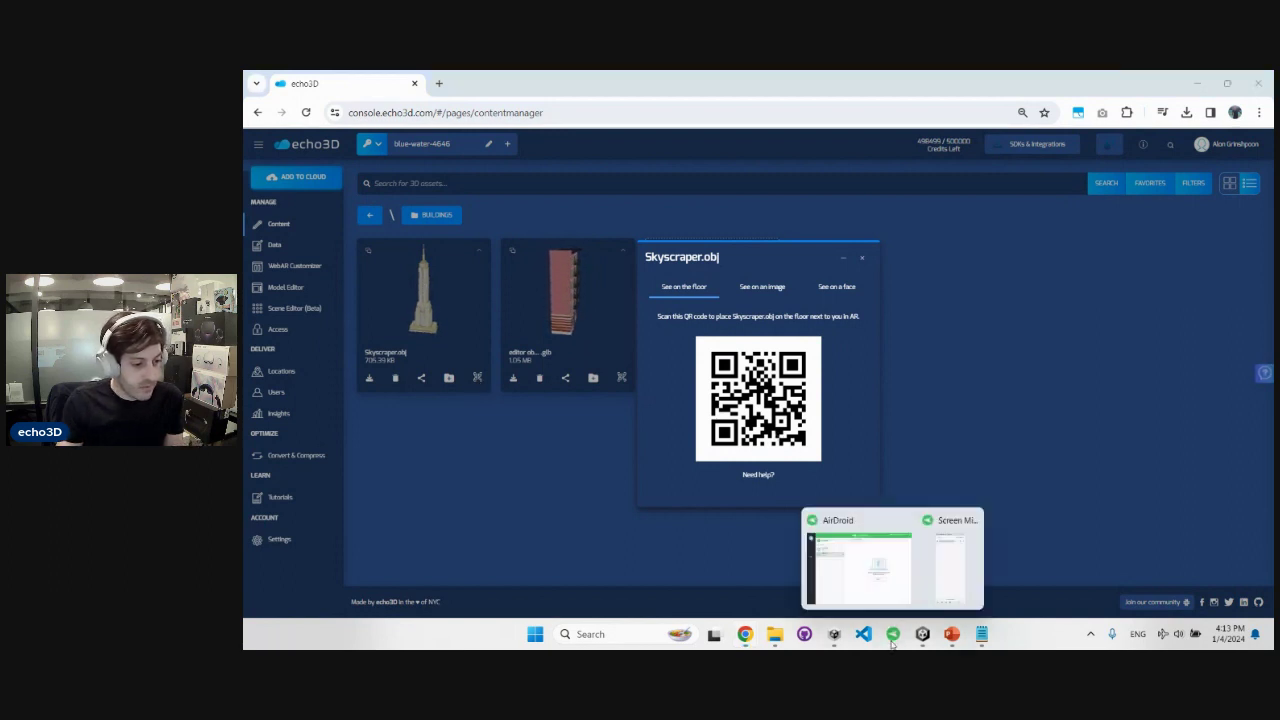
click(946, 574)
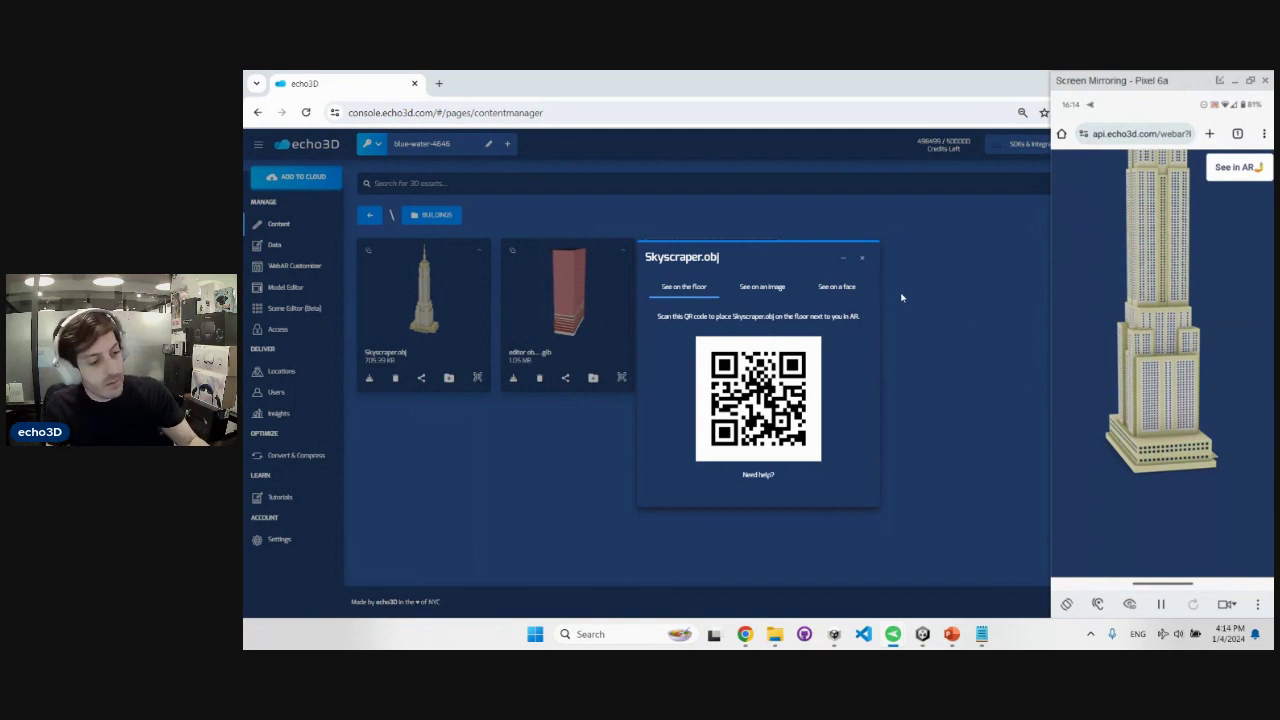
View the image and face AR QR codes of Skyscraper.obj, close the viewer and return to the main content view
click(747, 290)
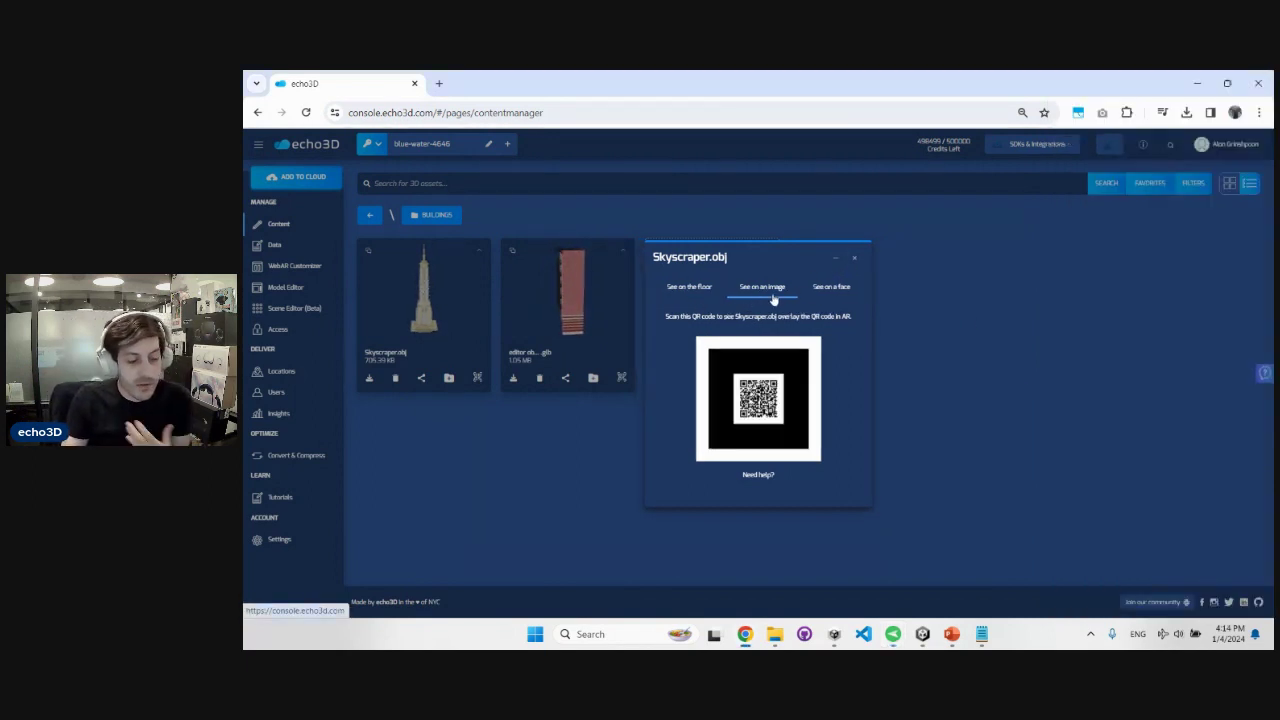
click(825, 291)
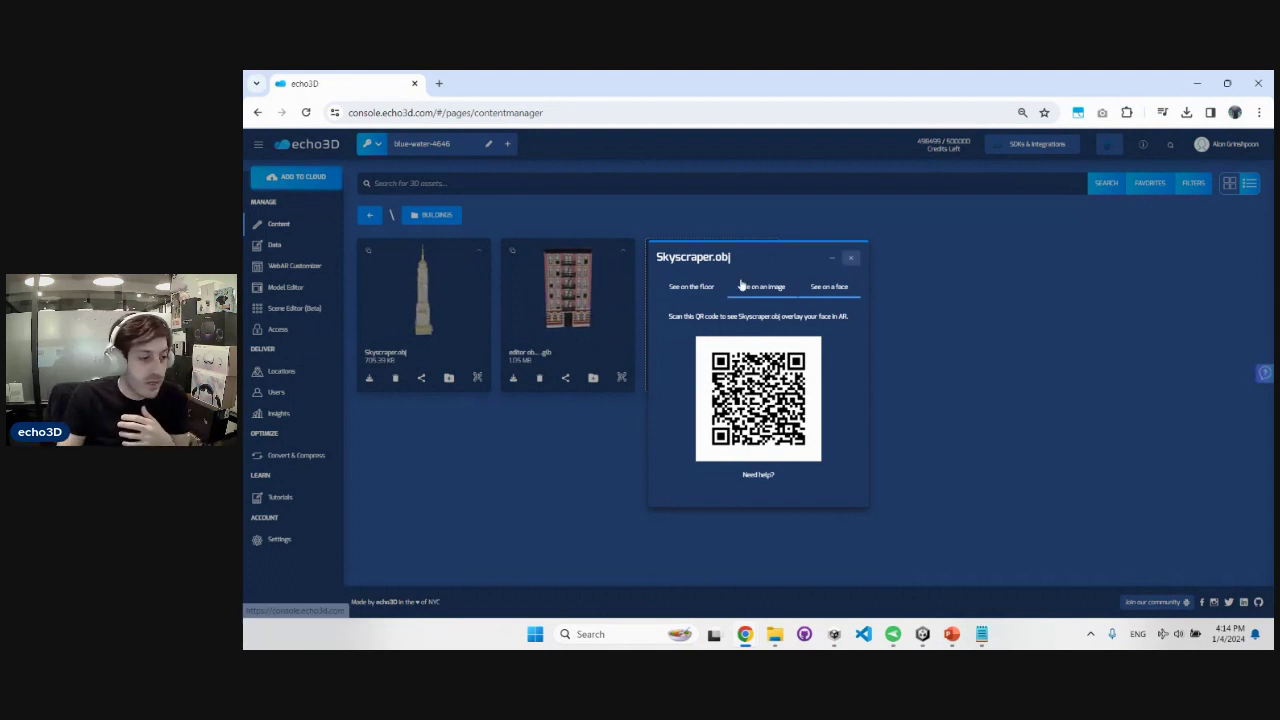
click(690, 286)
click(865, 257)
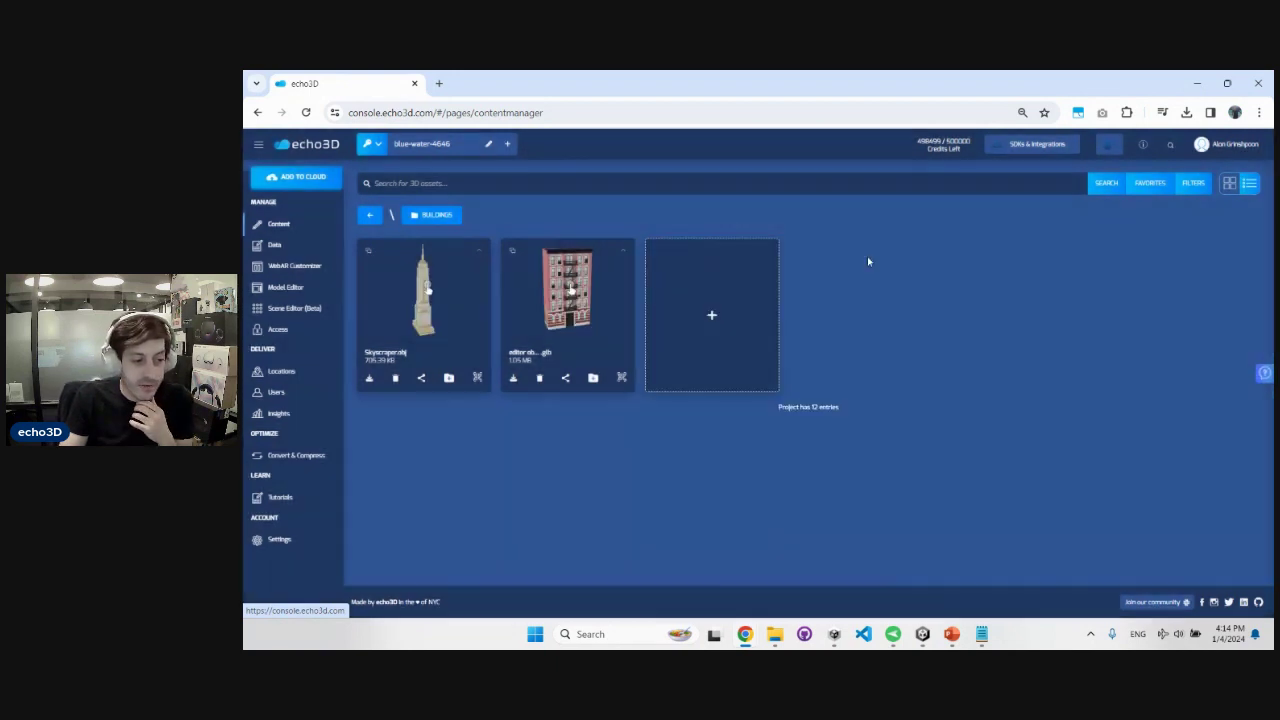
click(369, 215)
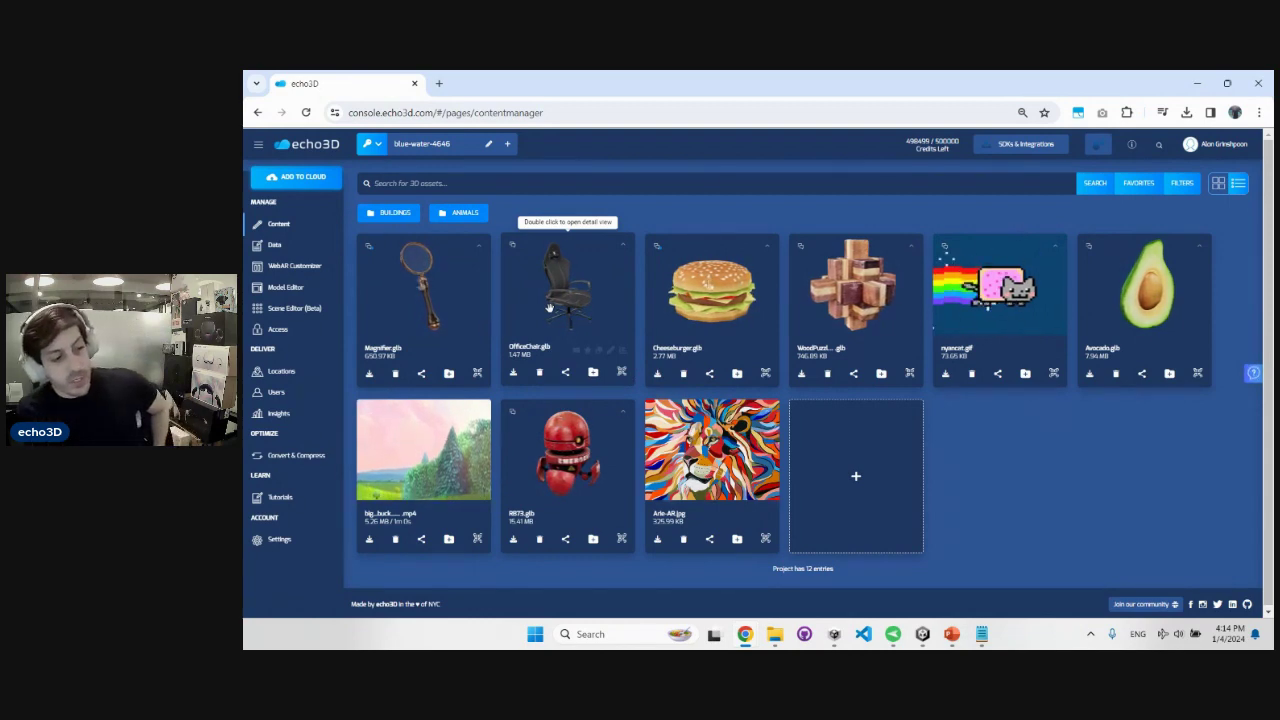
Look at the comment box of the OfficeChair.glb asset and close it without adding a comment
click(512, 373)
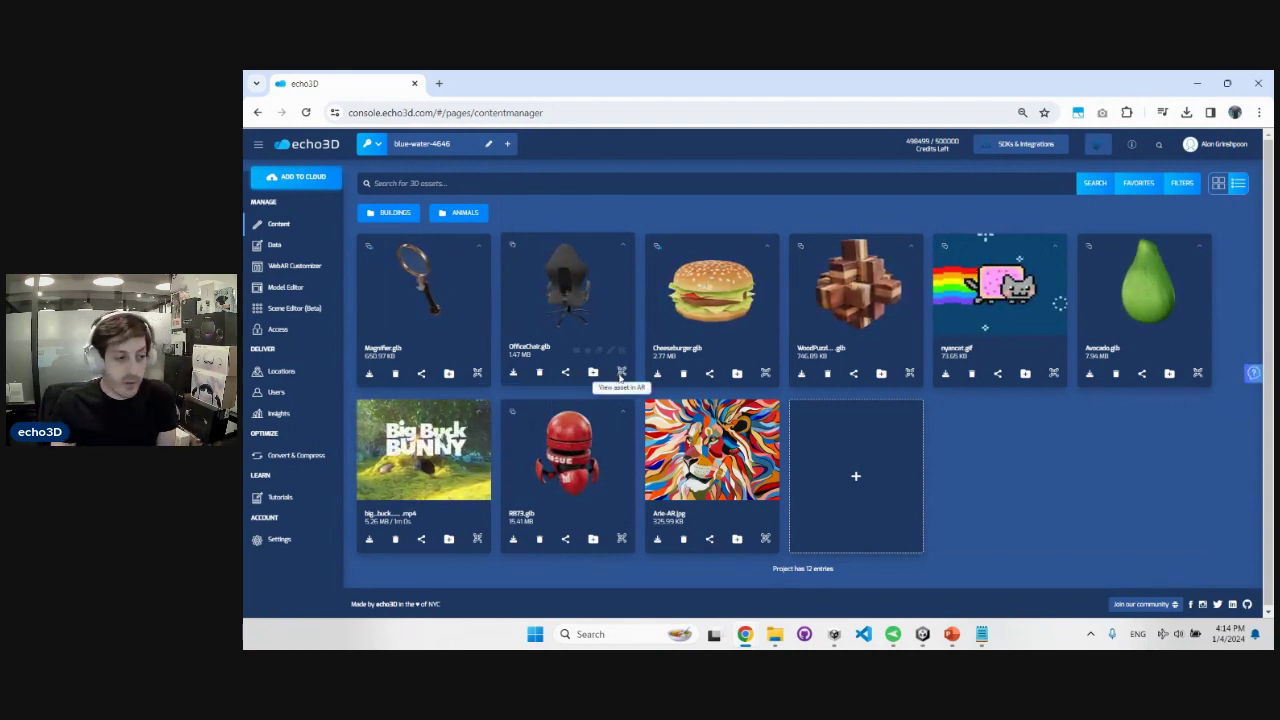
click(513, 246)
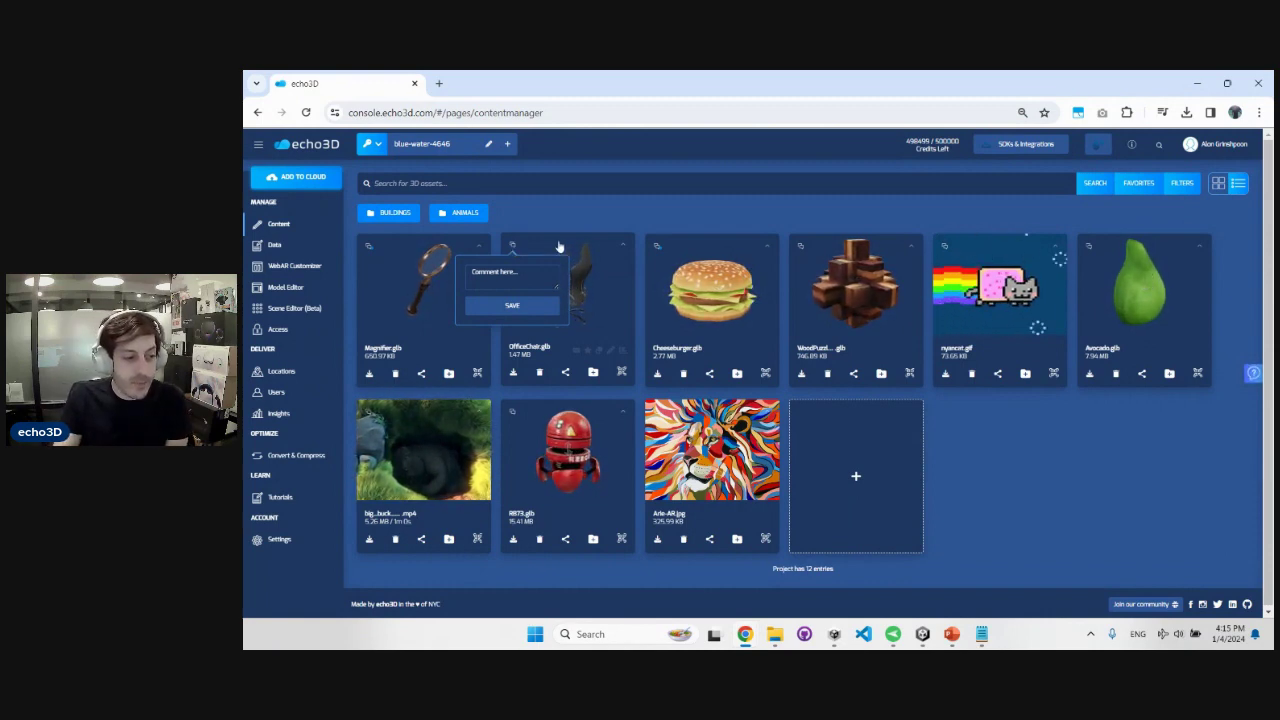
click(625, 245)
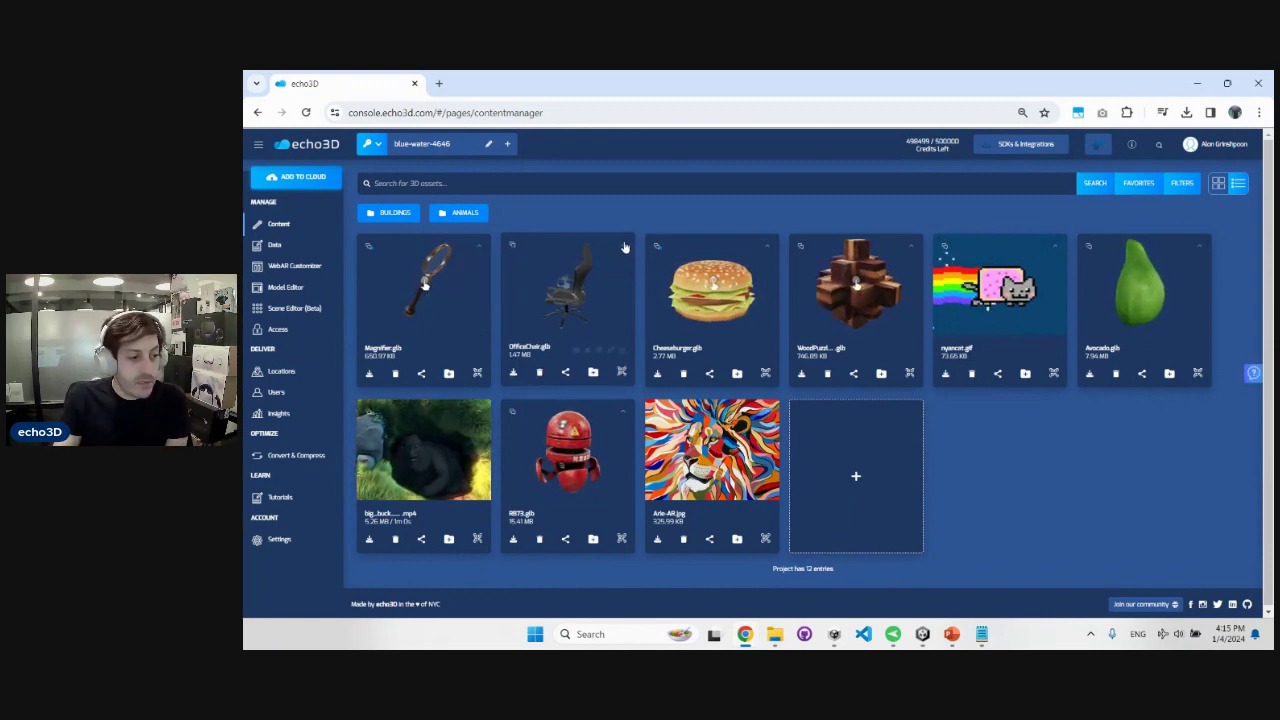
Inspect the metadata of OfficeChair.glb and Cheeseburger.glb on their cards, and the data tables for the whole project
click(625, 247)
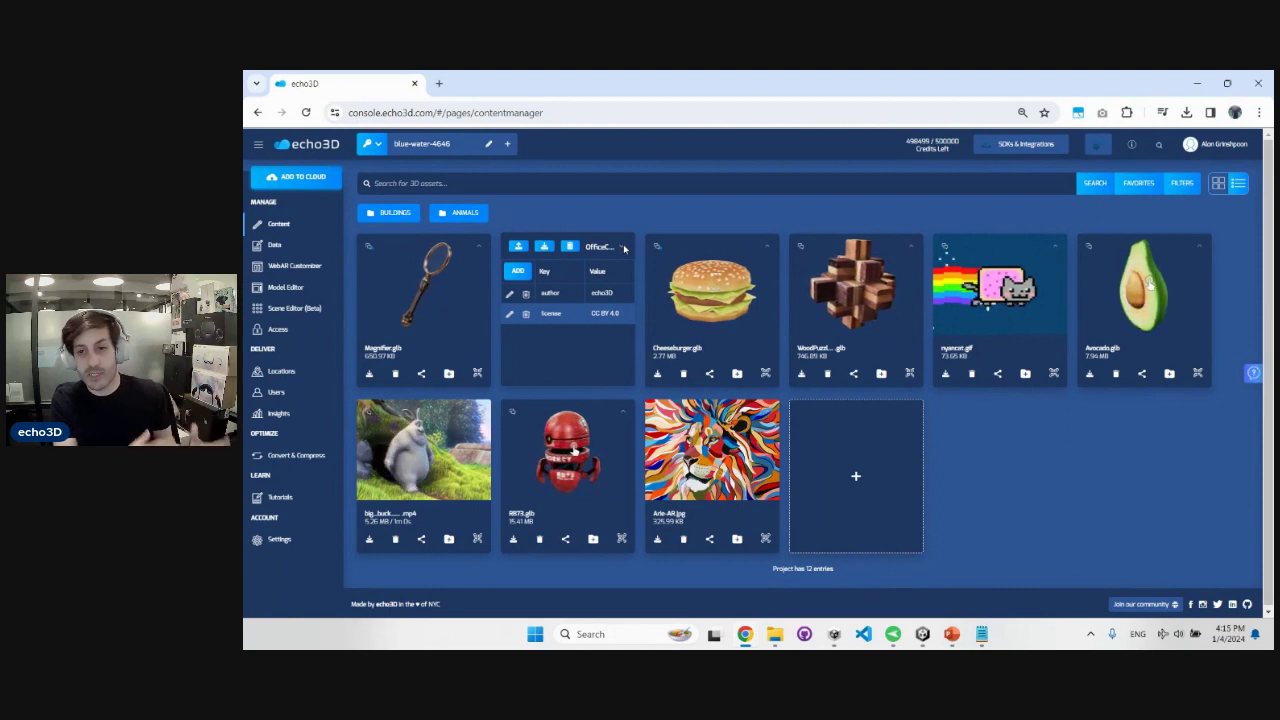
click(767, 246)
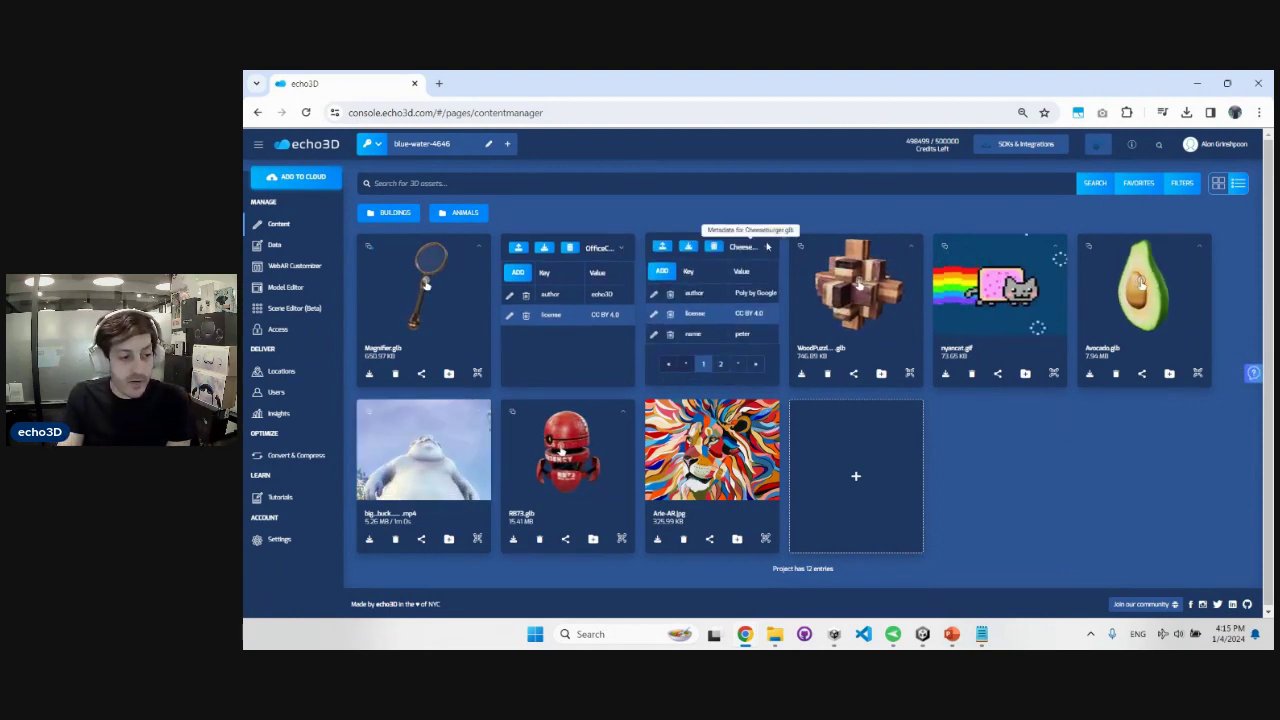
click(721, 366)
click(704, 324)
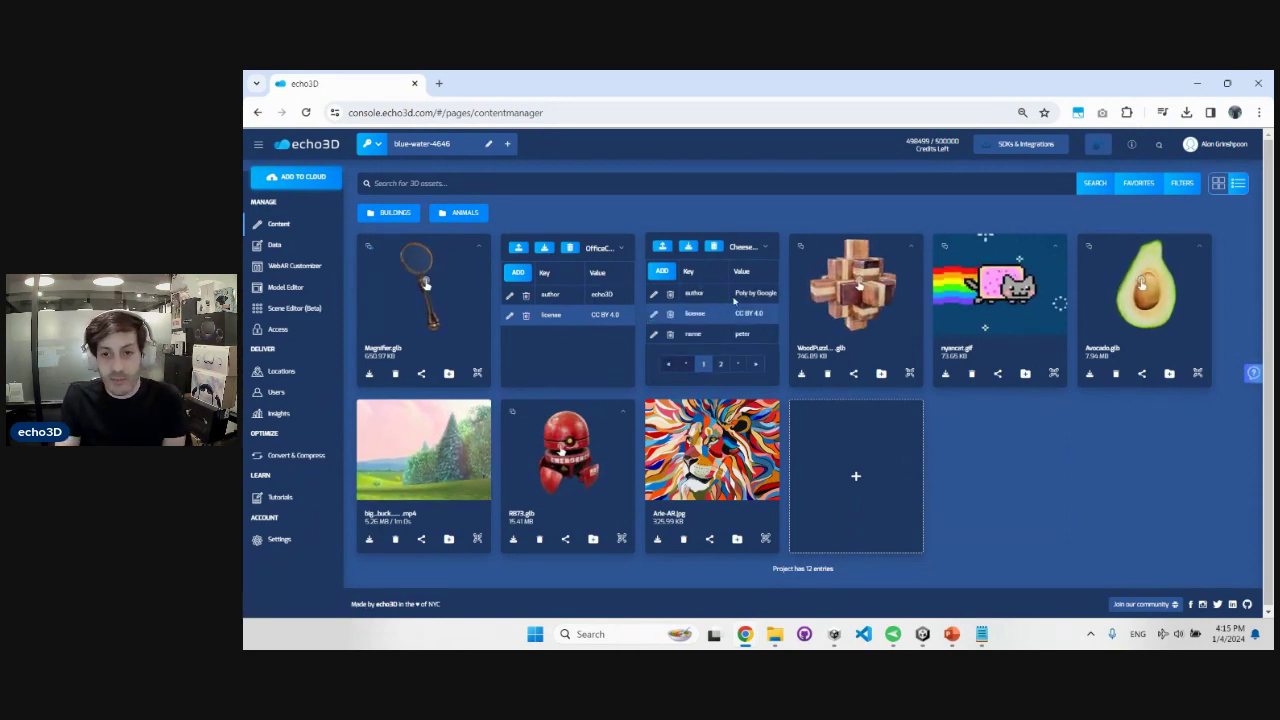
click(766, 248)
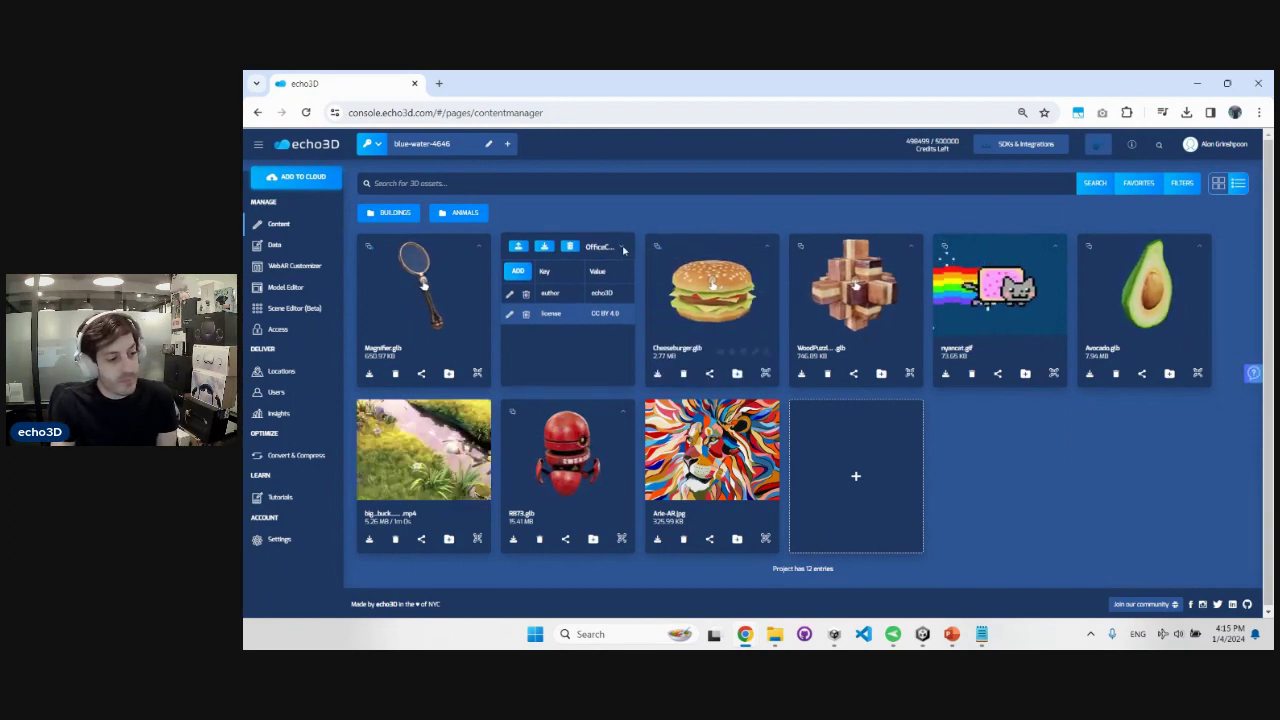
click(622, 248)
click(281, 246)
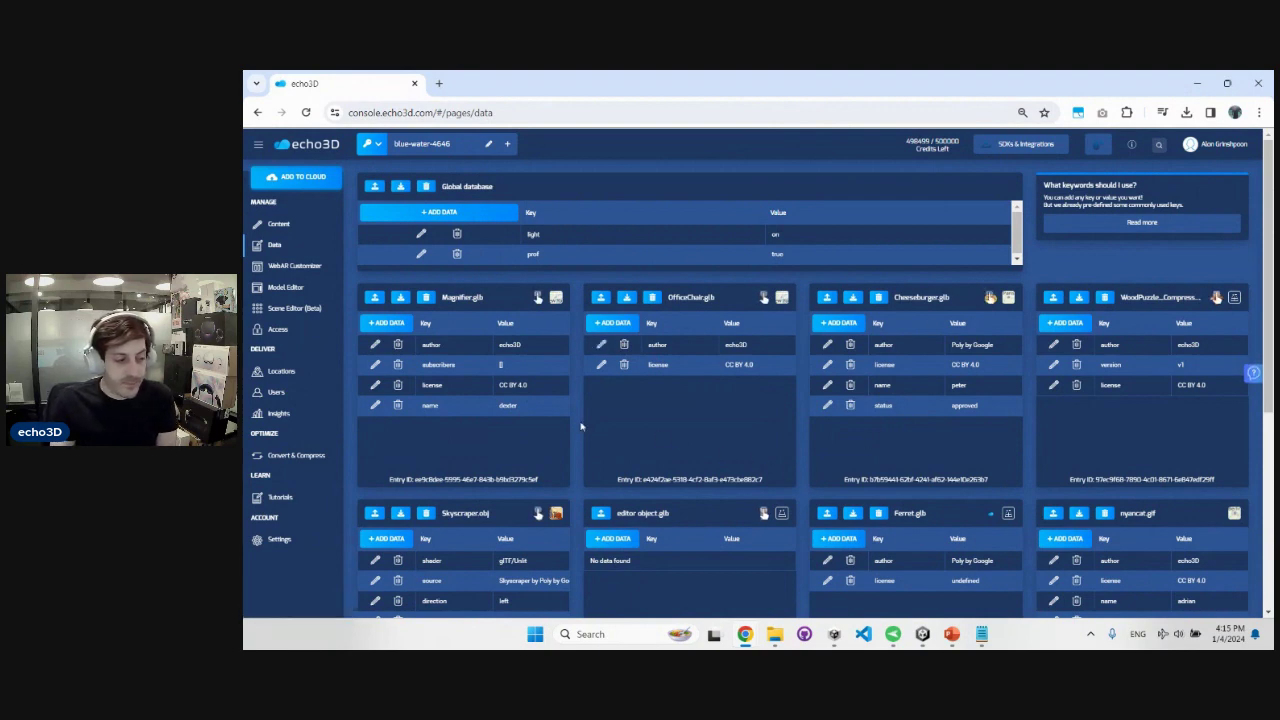
Load the skyscraper model into the Model Editor
click(304, 288)
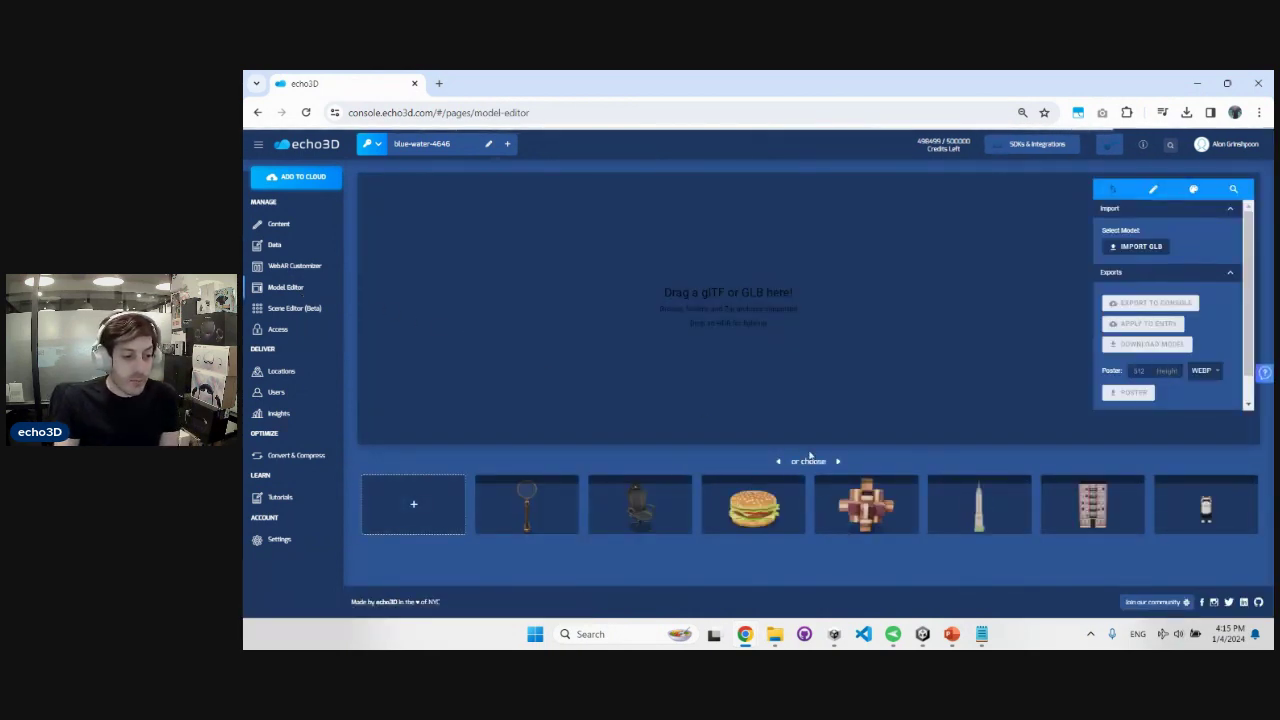
click(979, 505)
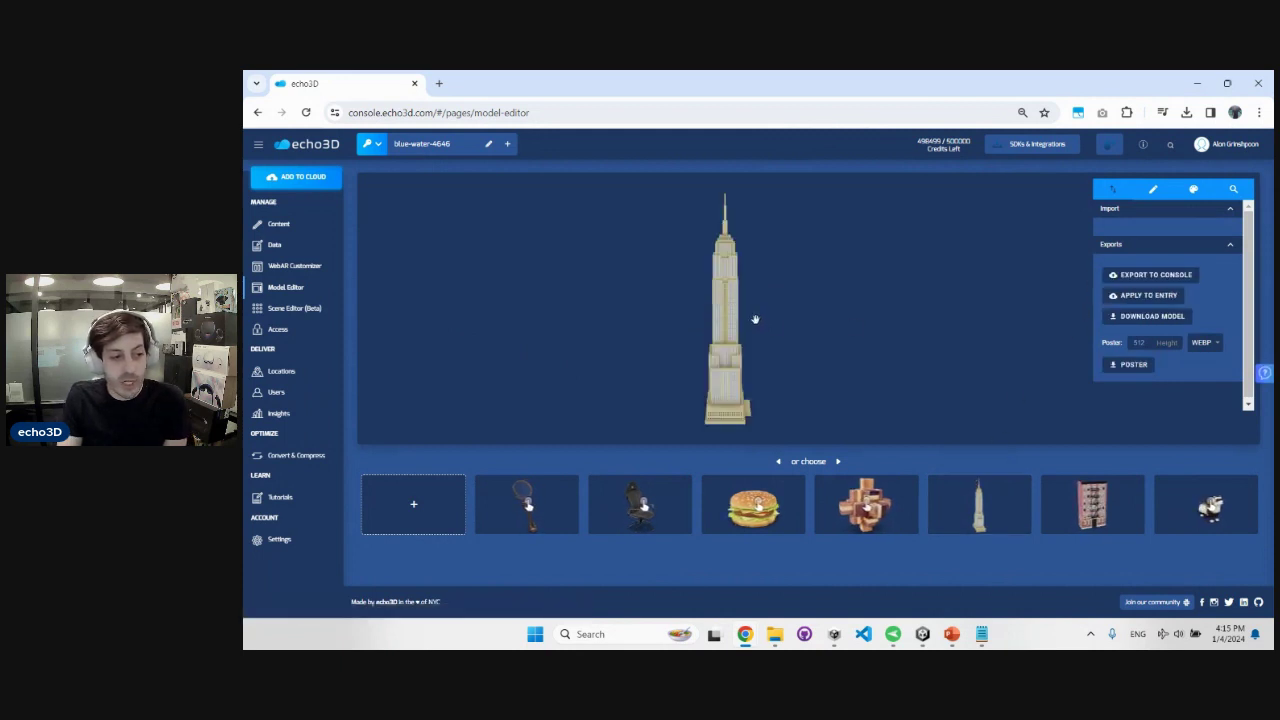
Try a red base color factor on the skyscraper's Skyscraper_mat2 material
drag(755, 319, 940, 274)
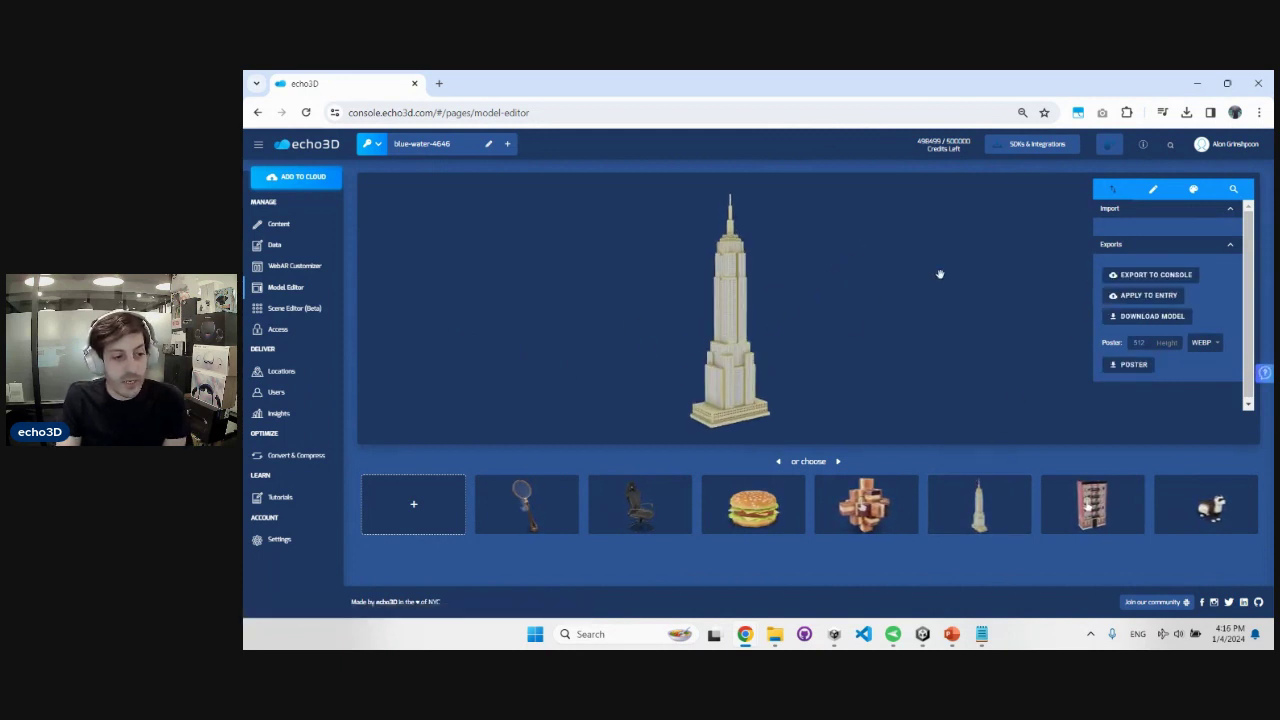
click(1194, 190)
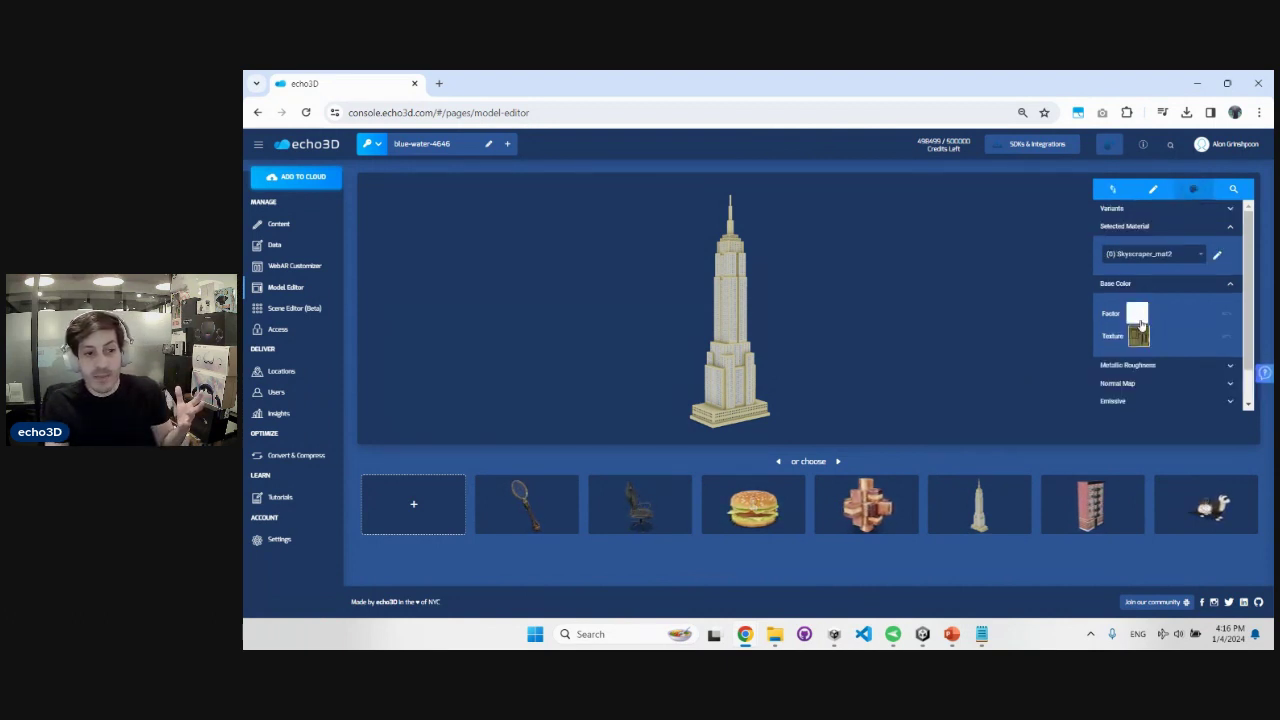
click(1141, 325)
drag(1137, 332, 1245, 325)
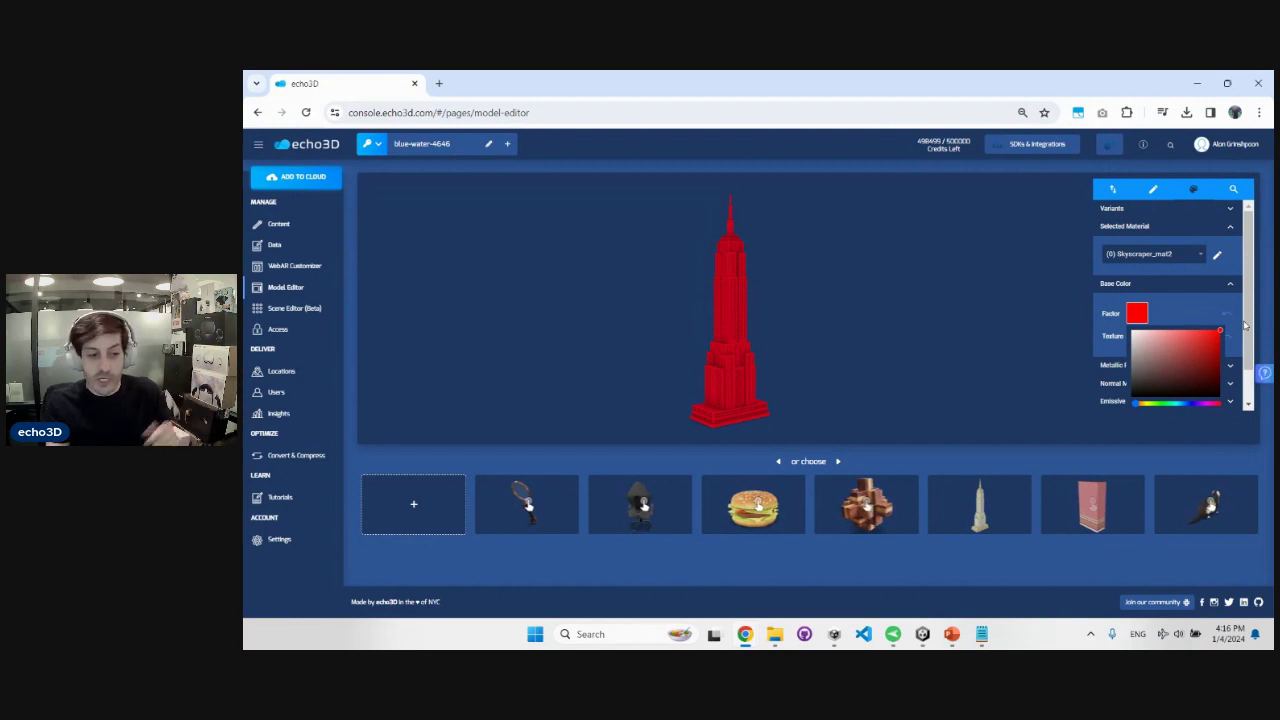
click(1195, 290)
click(1157, 287)
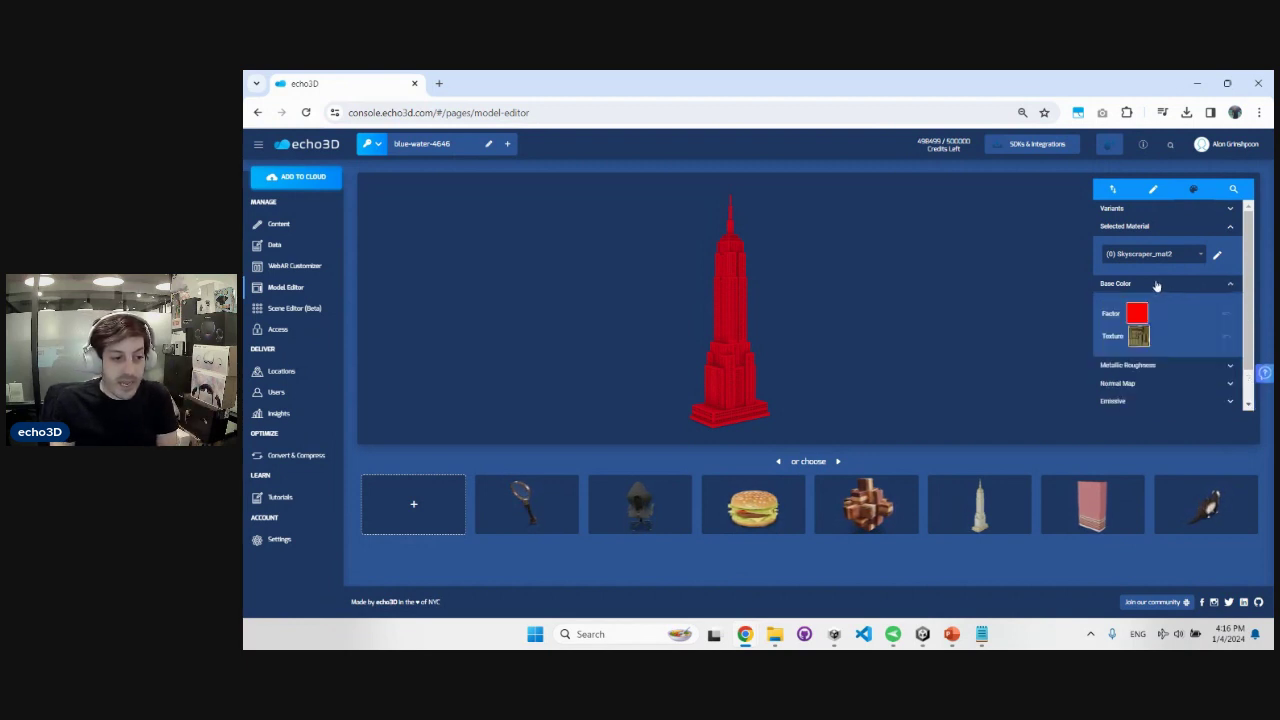
Return the base color factor of the Skyscraper_mat2 material to white
click(1137, 314)
click(1129, 326)
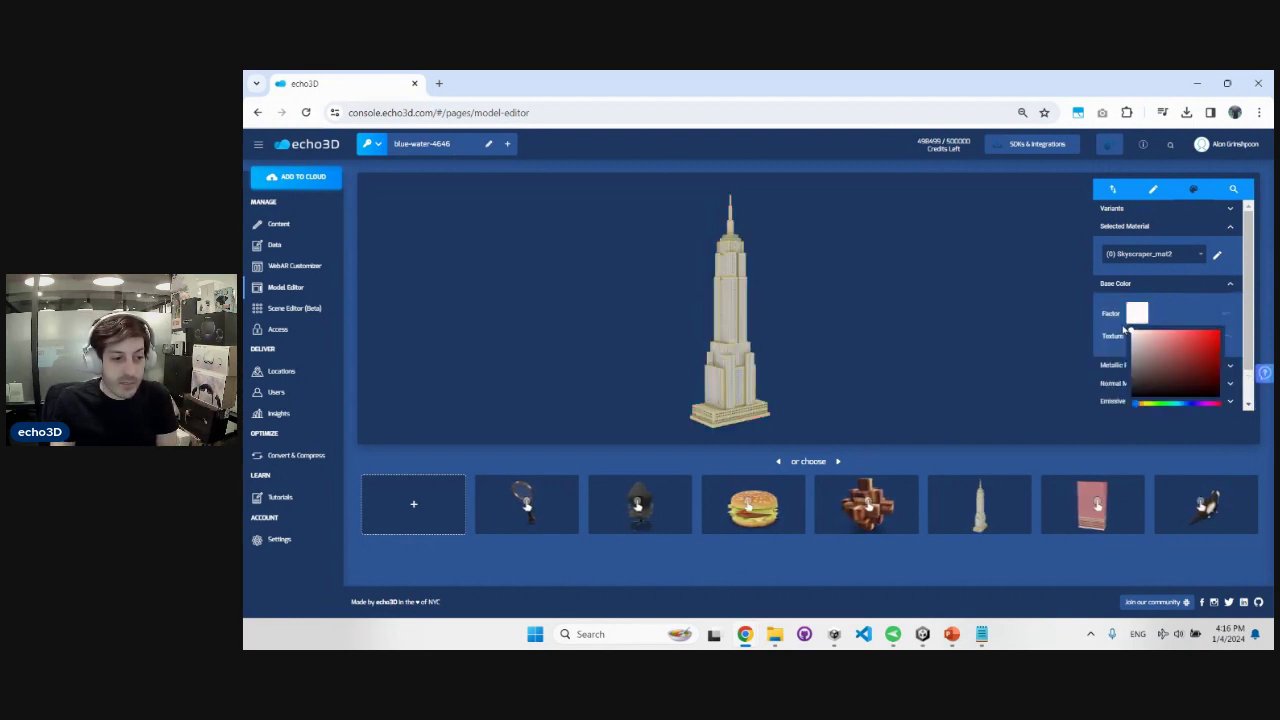
click(1122, 330)
Replace the base color texture of the skyscraper material with an image file from the 3D Assets folder in Downloads
click(1132, 338)
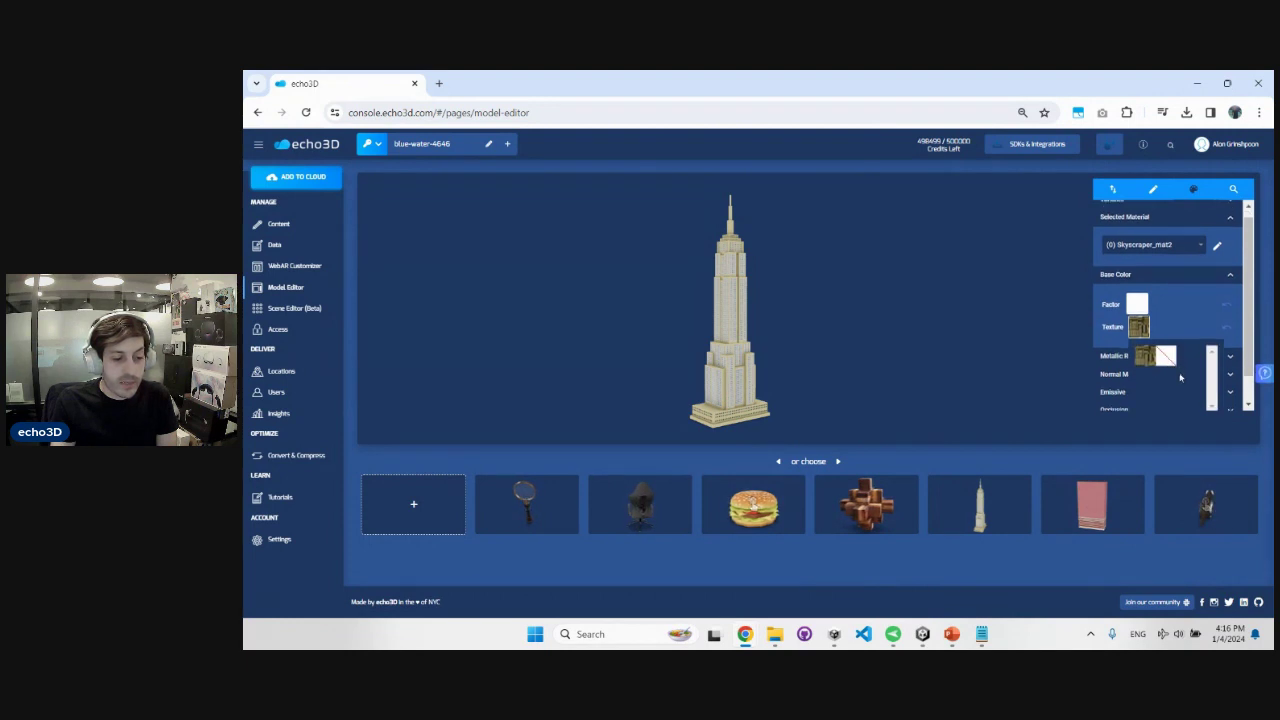
scroll(1150, 370, down, 1)
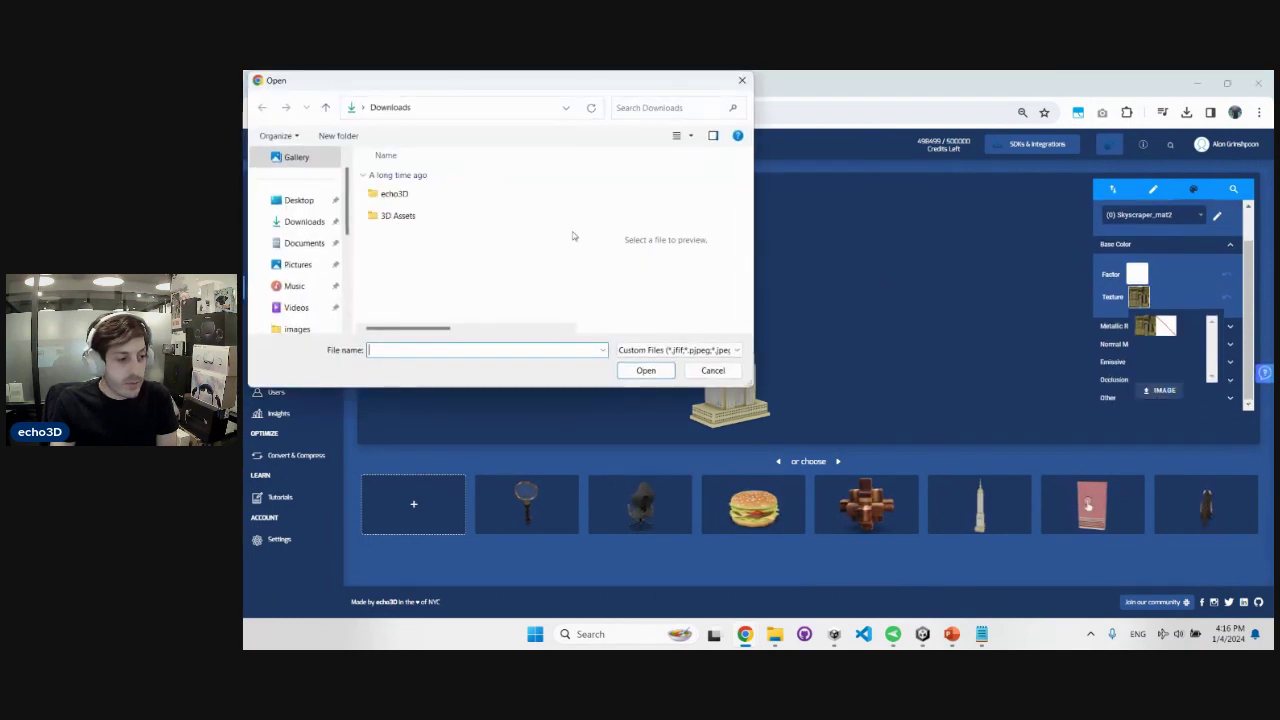
click(425, 216)
double_click(425, 216)
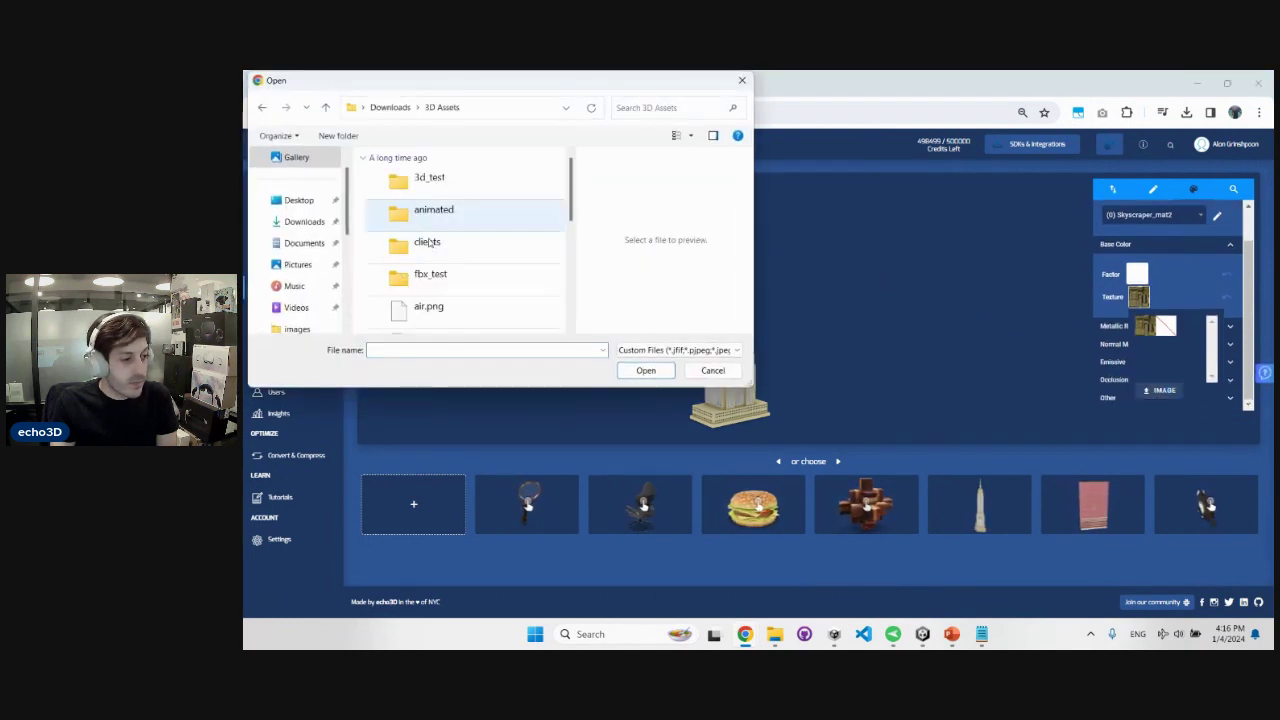
scroll(430, 218, down, 3)
click(438, 232)
double_click(438, 232)
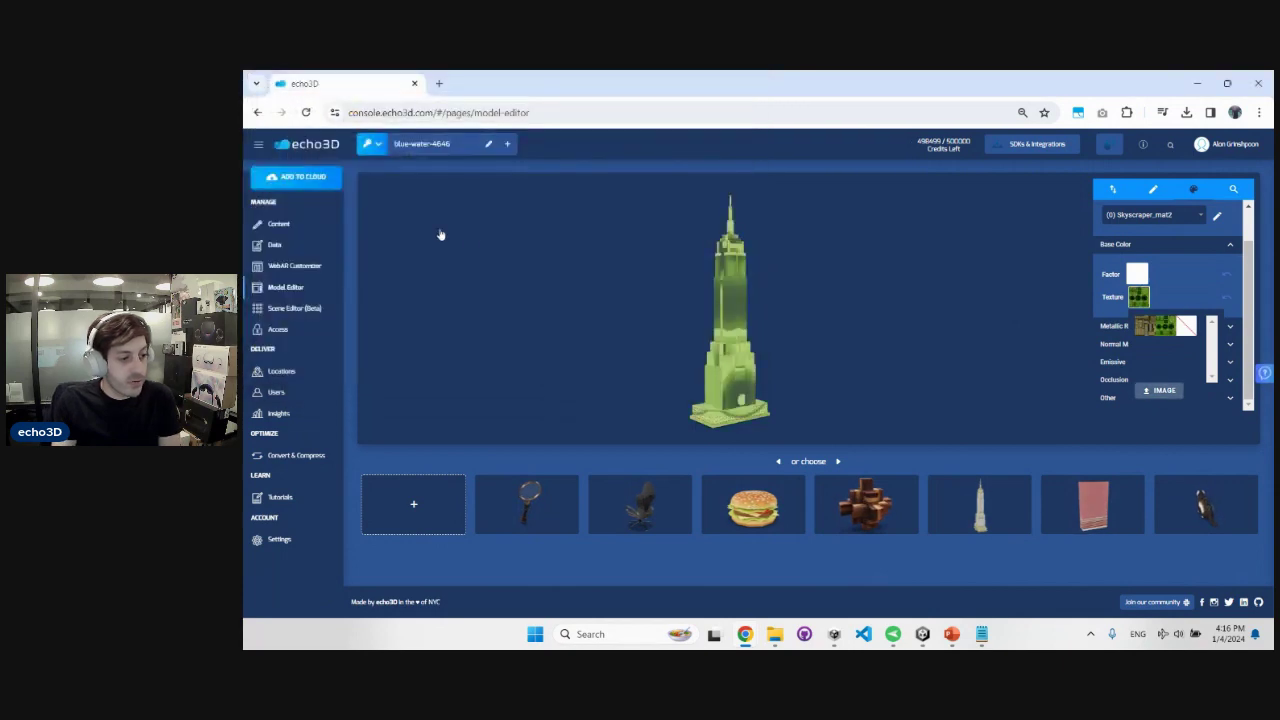
drag(718, 334, 763, 334)
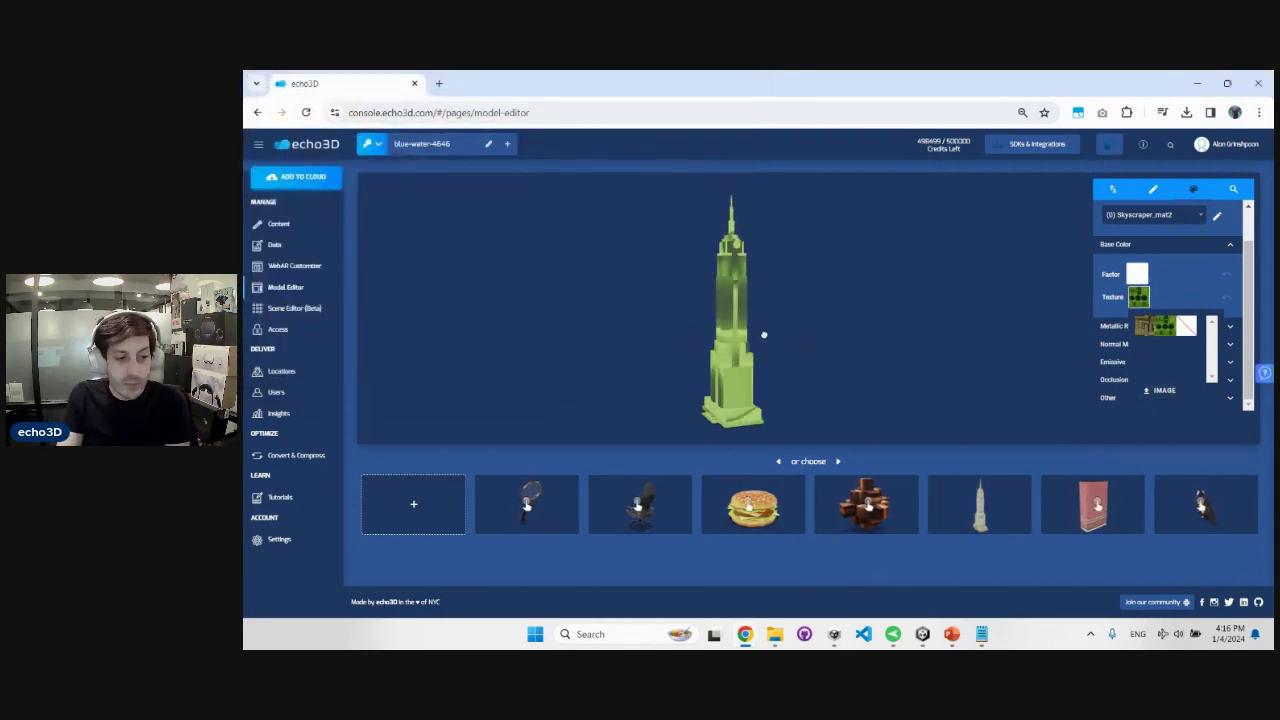
click(1179, 263)
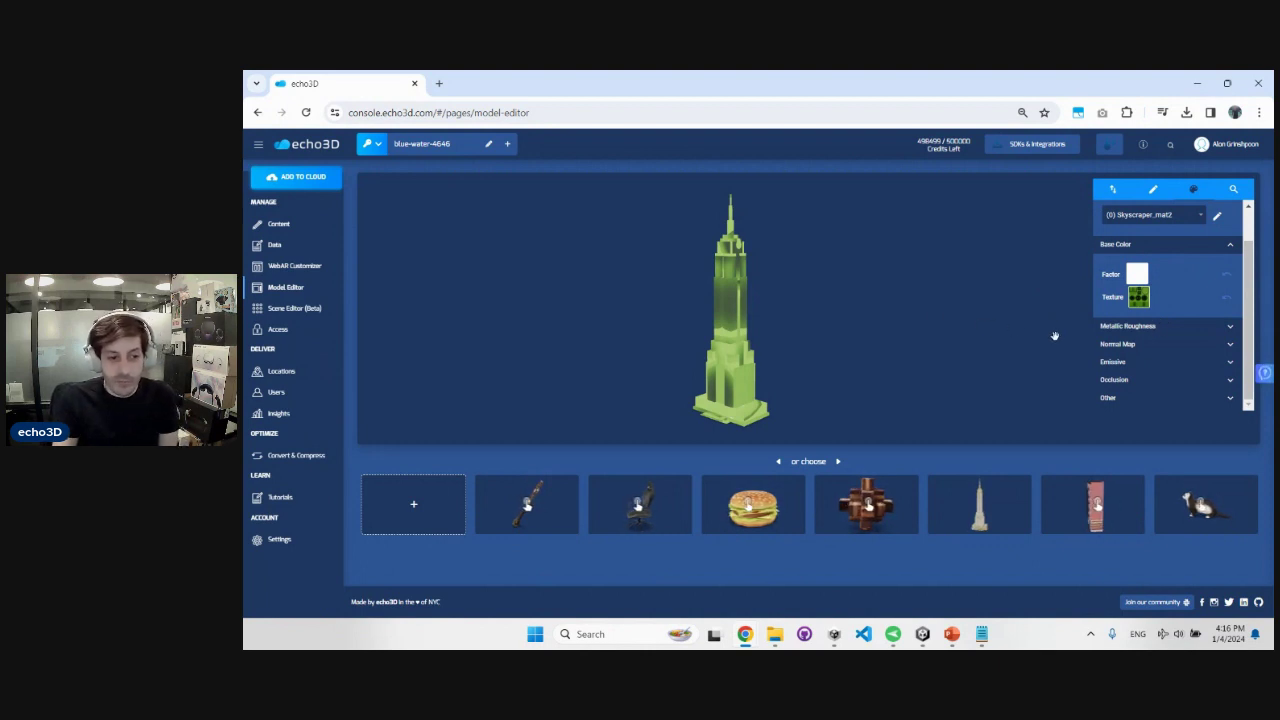
Expand the Metallic Roughness and Normal Map settings of the skyscraper material and look through them
click(1135, 328)
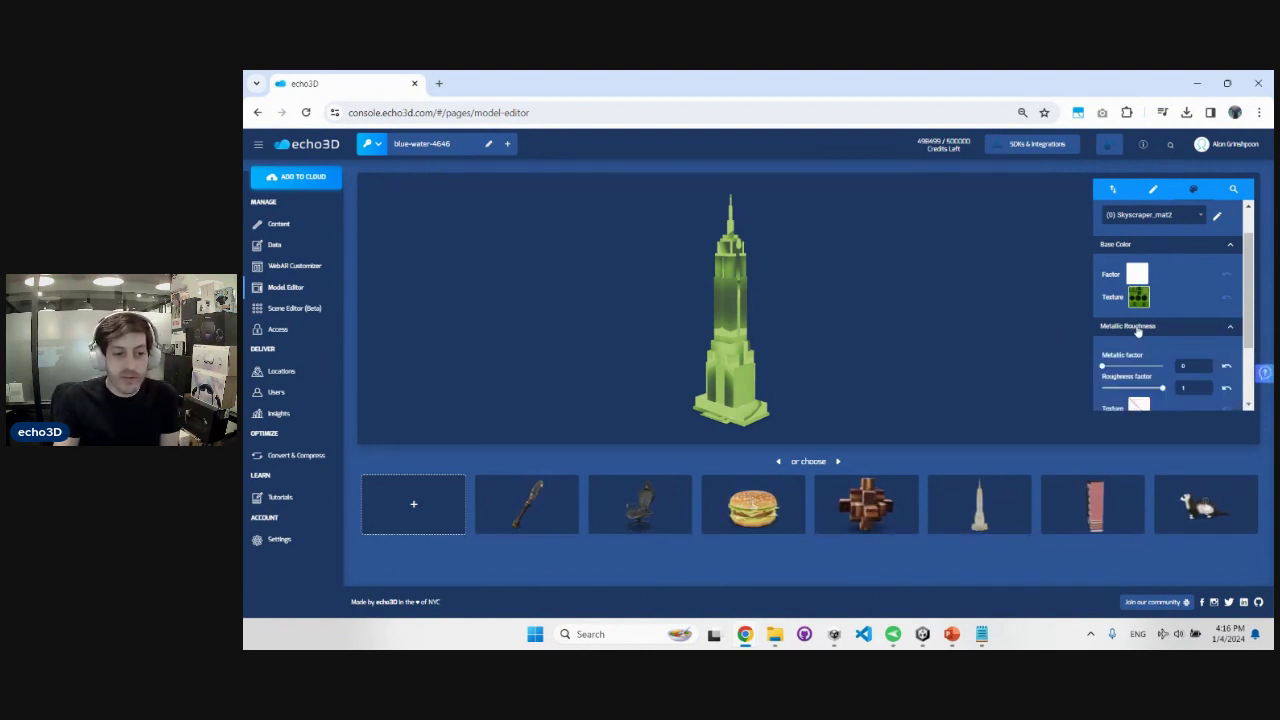
scroll(1138, 331, down, 2)
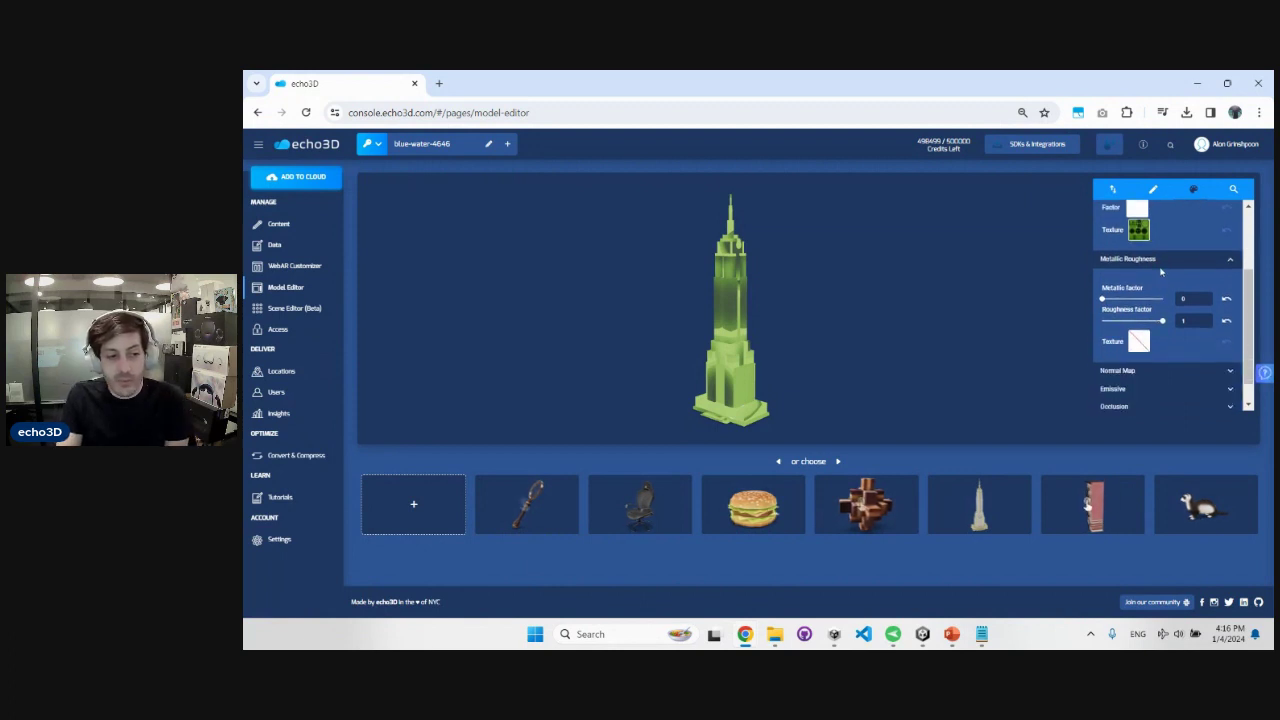
scroll(1151, 260, down, 1)
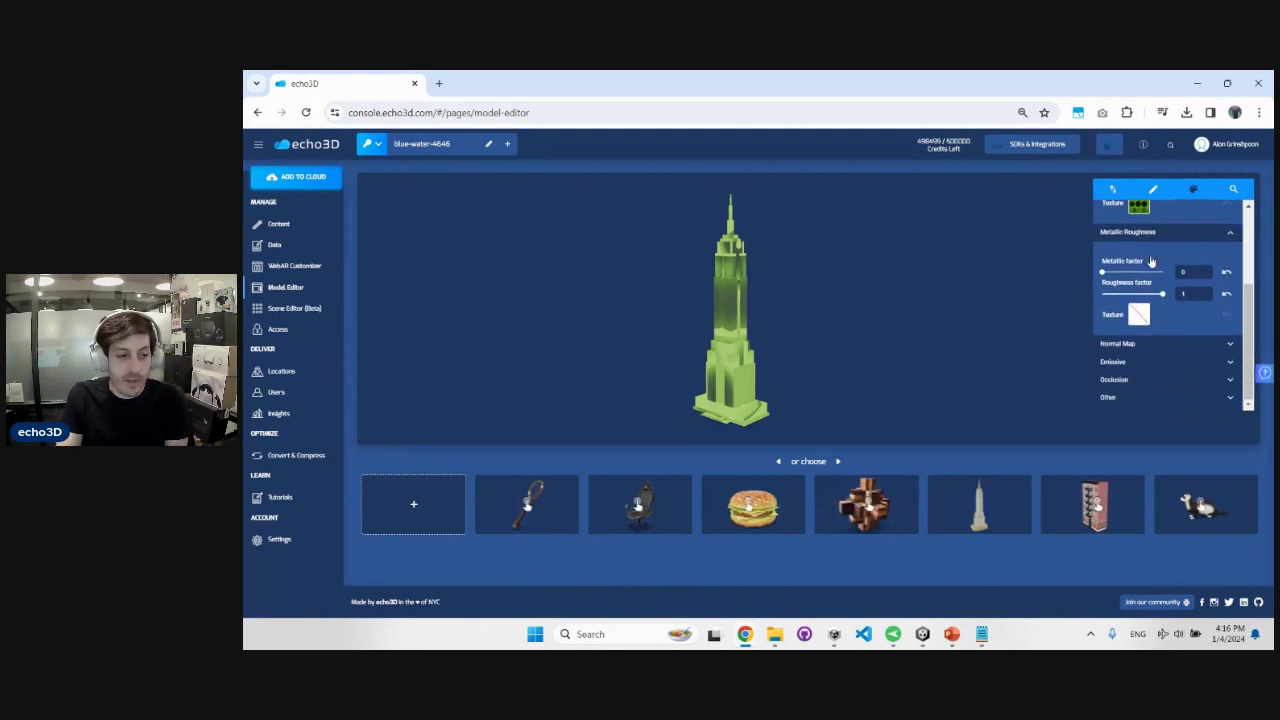
click(1141, 345)
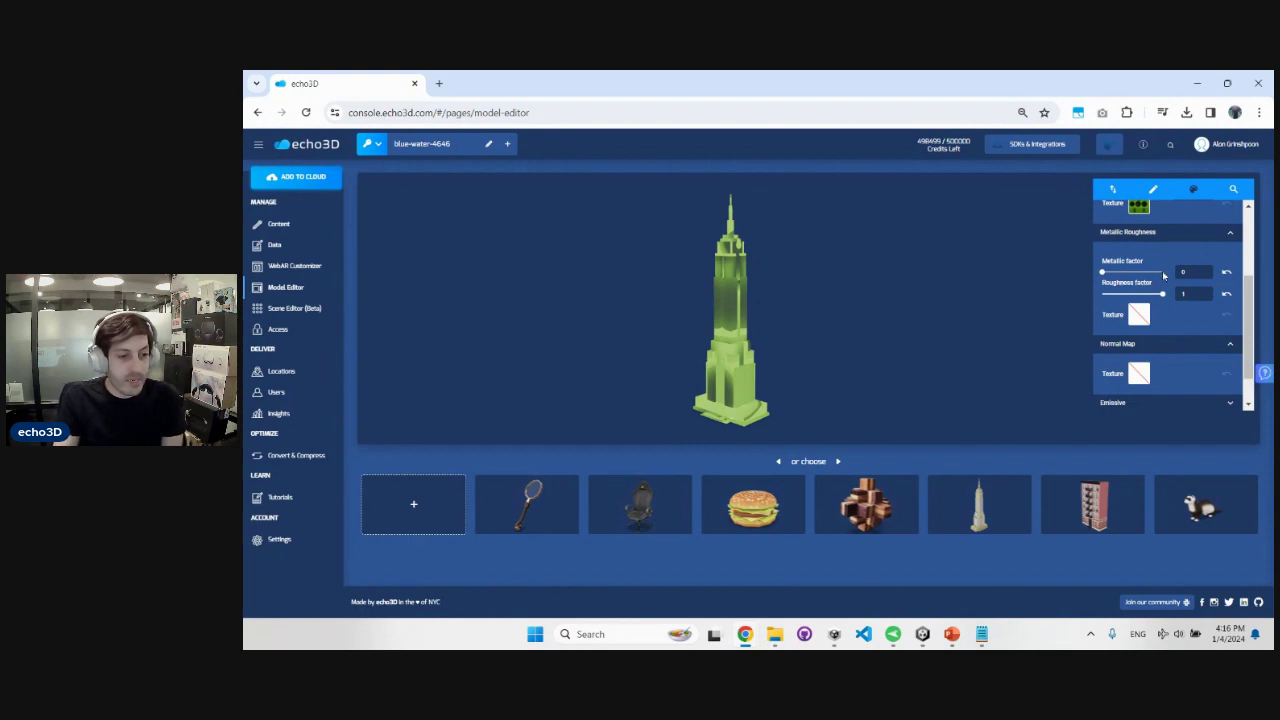
Open the Scene Editor and view the scene with the burger, skyscraper and apartment building from a lower angle
click(300, 312)
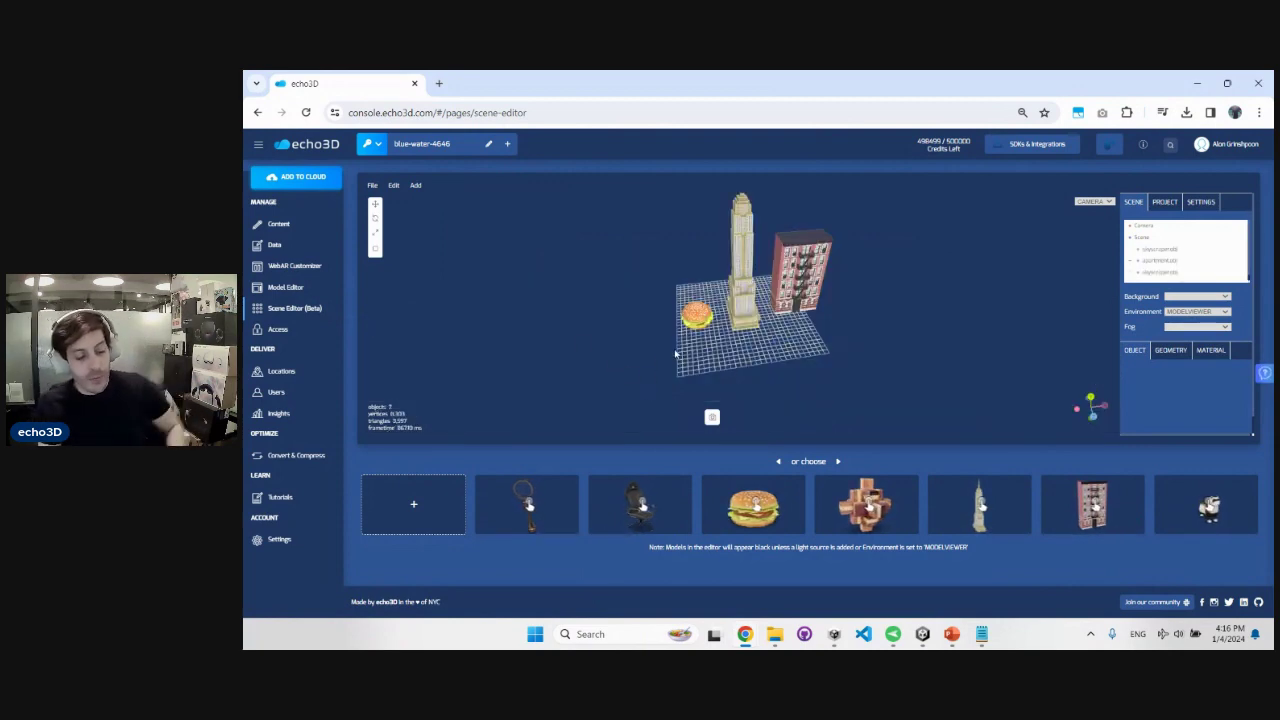
drag(660, 361, 670, 318)
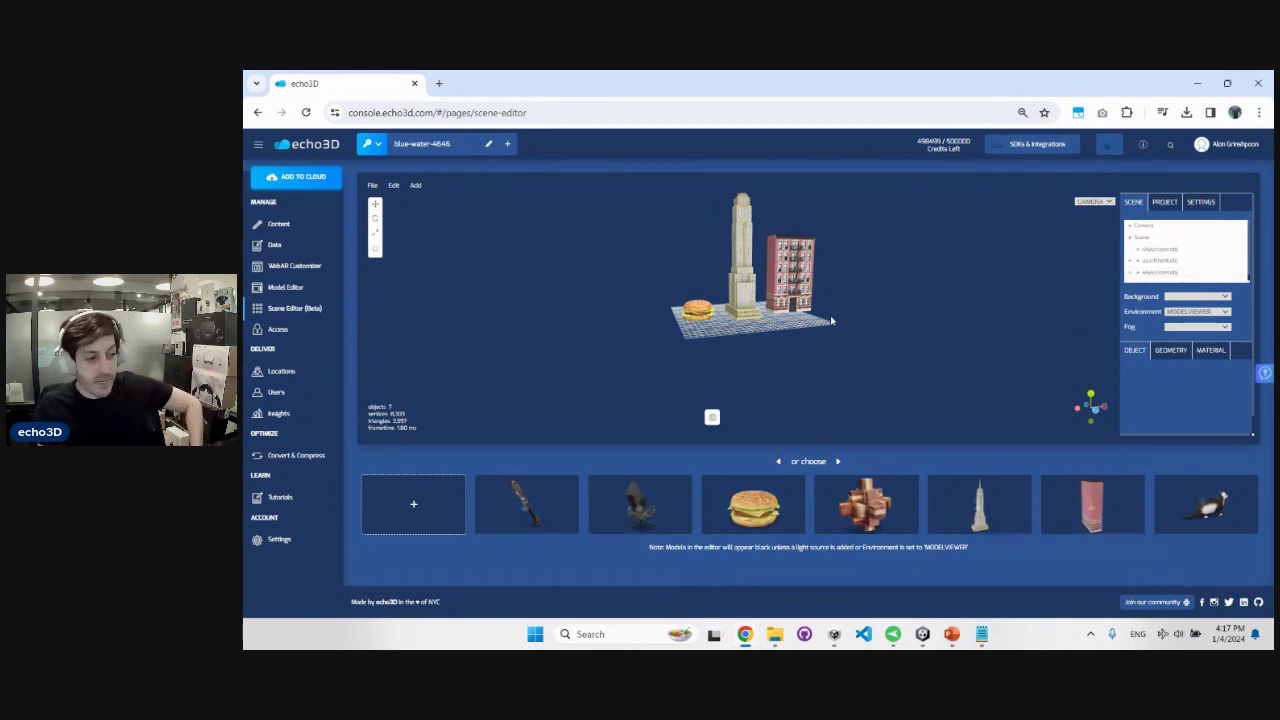
Review the project's access settings and the access levels available for sharing, and look at the WebAR Customizer
click(298, 331)
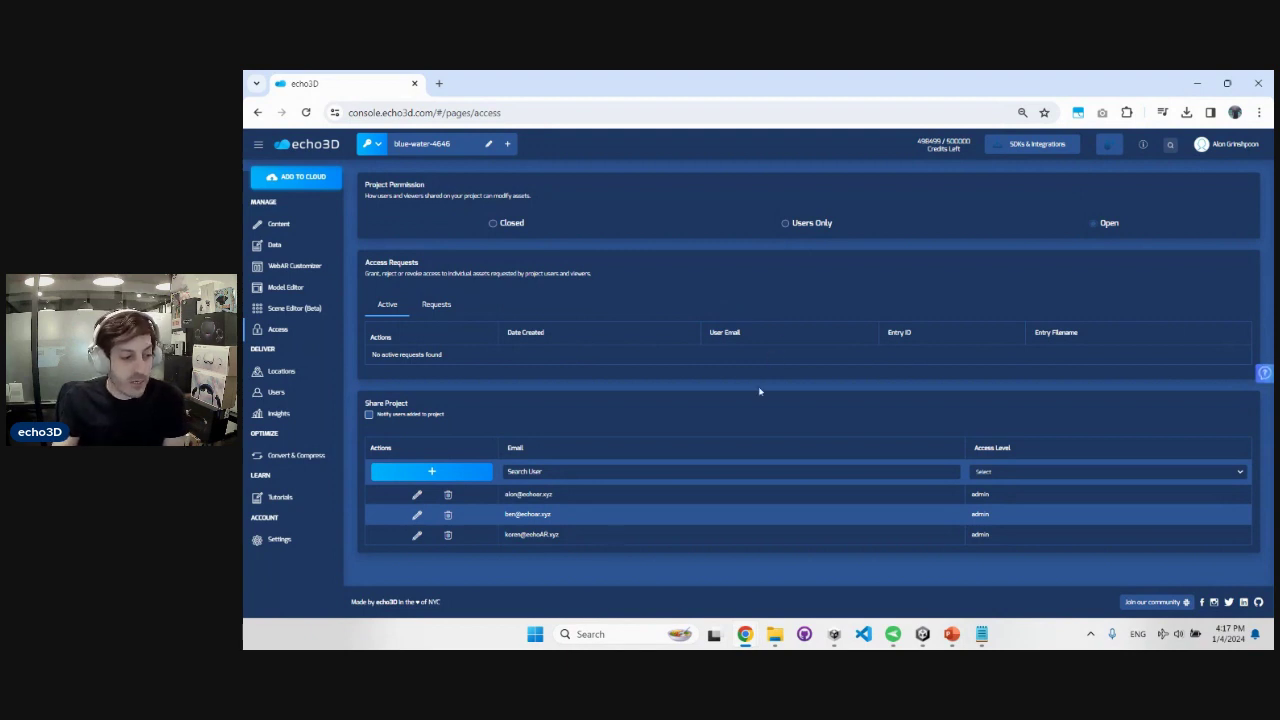
click(999, 473)
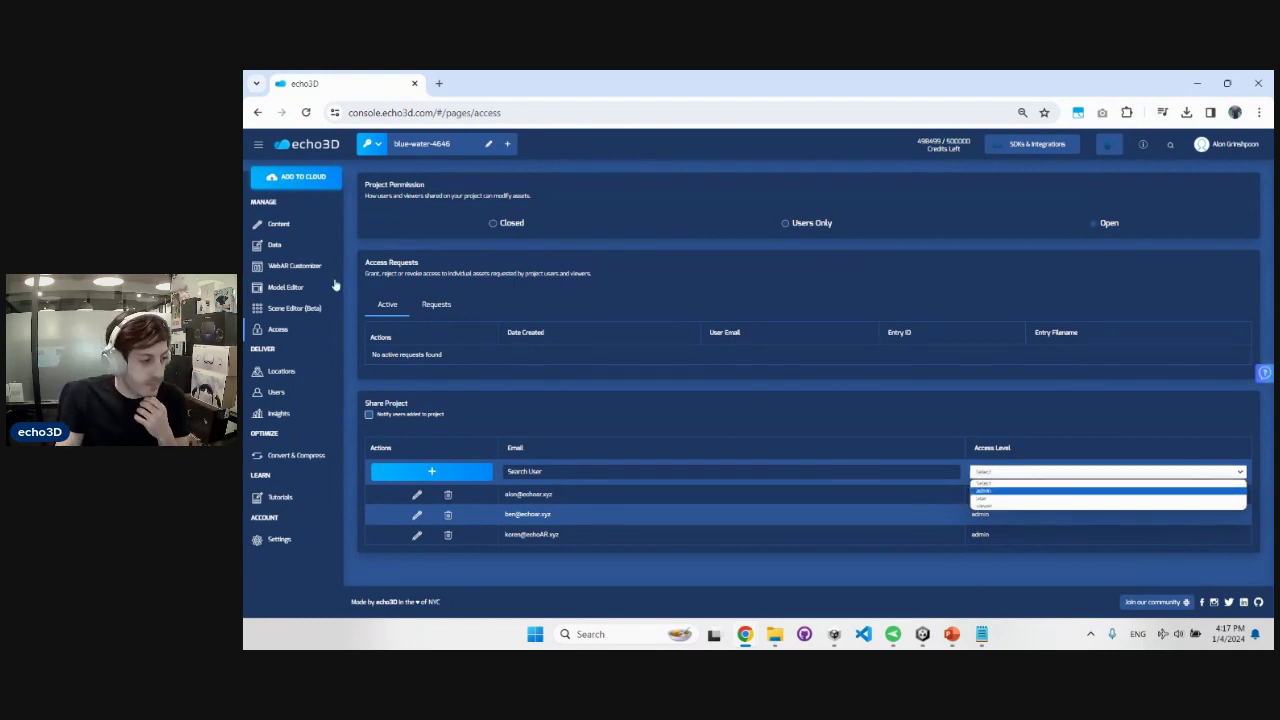
click(299, 270)
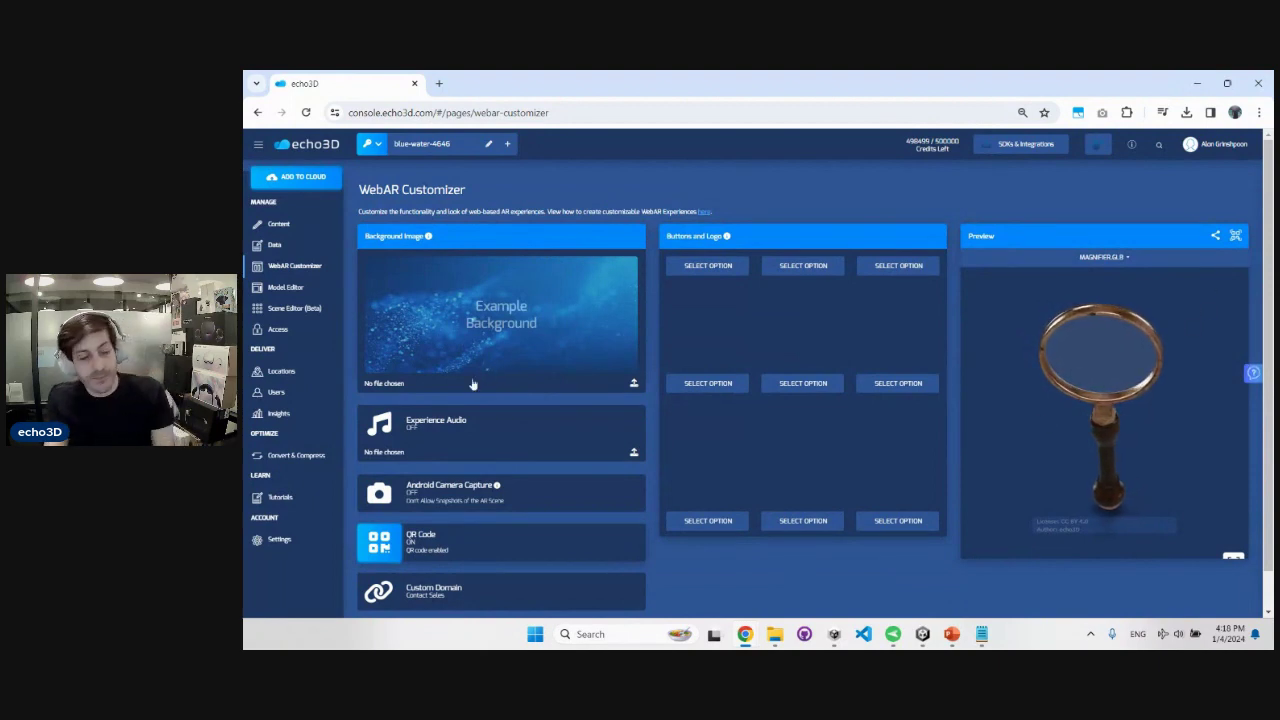
Examine the content locations with server coverage and entry usage, and the map of user distribution
click(313, 377)
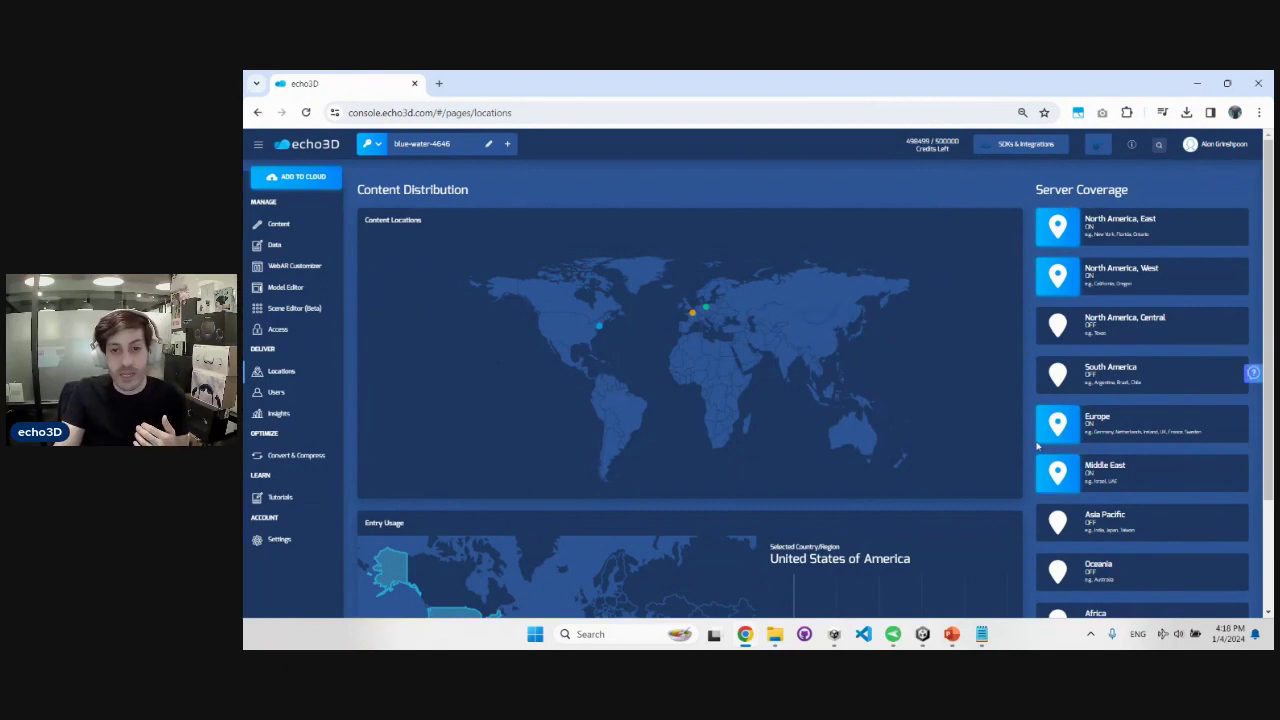
scroll(937, 431, down, 3)
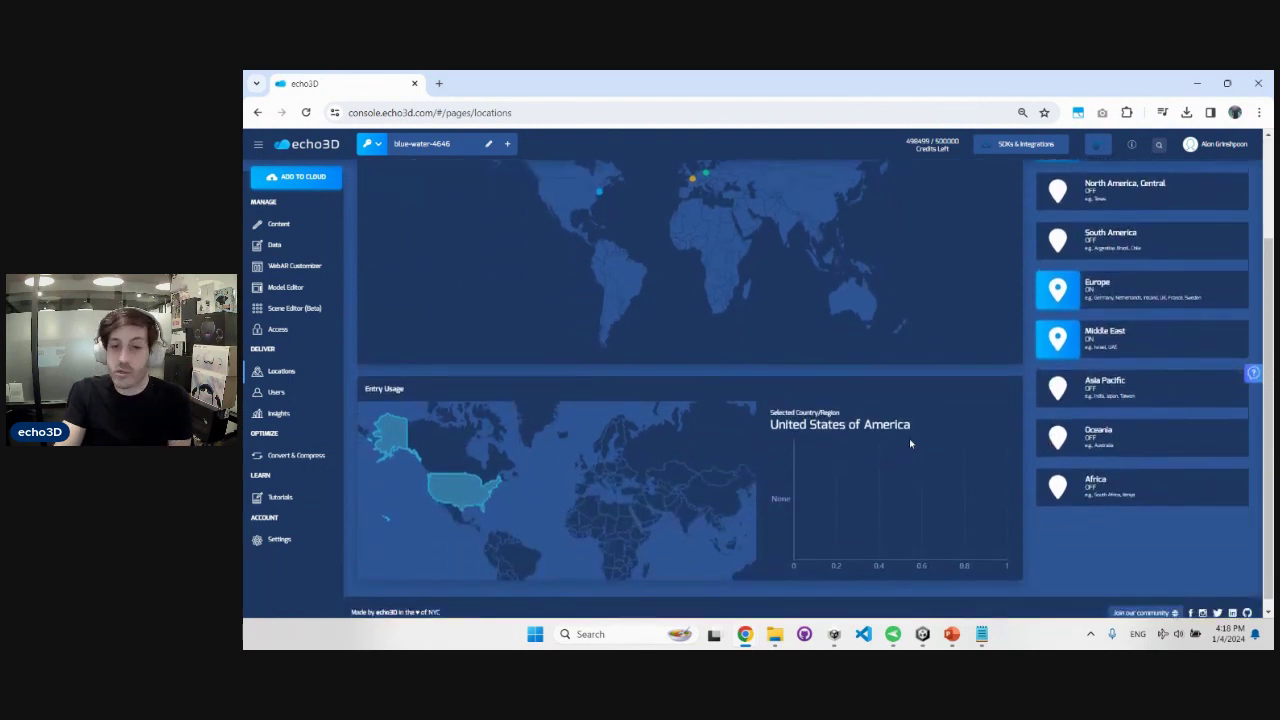
scroll(836, 461, up, 3)
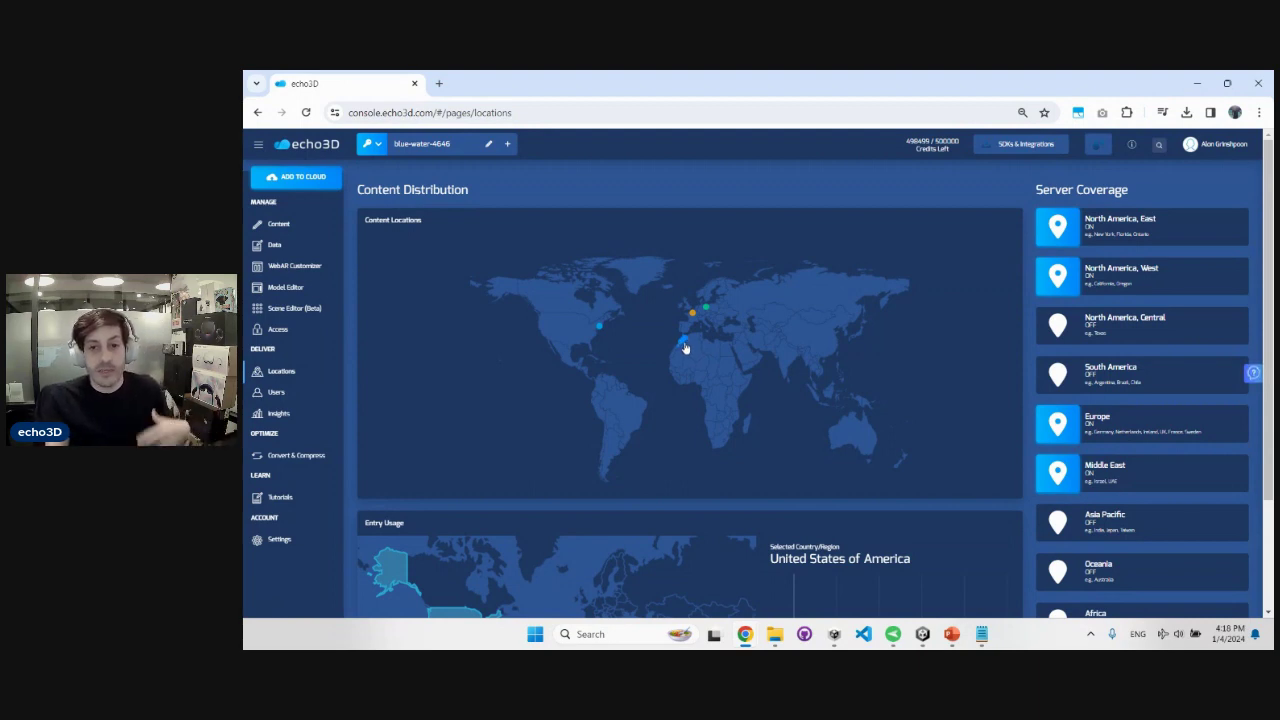
click(297, 397)
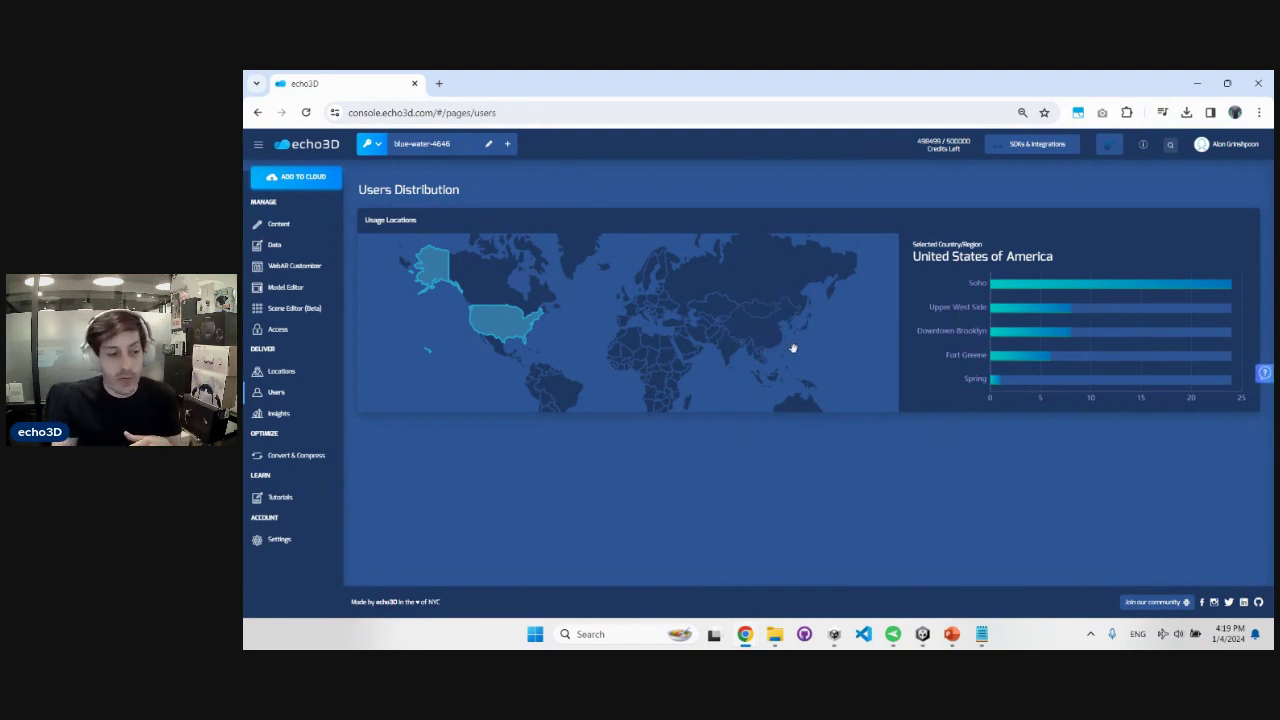
Show the project insights with the usage history of Magnifier.glb over a year
click(284, 417)
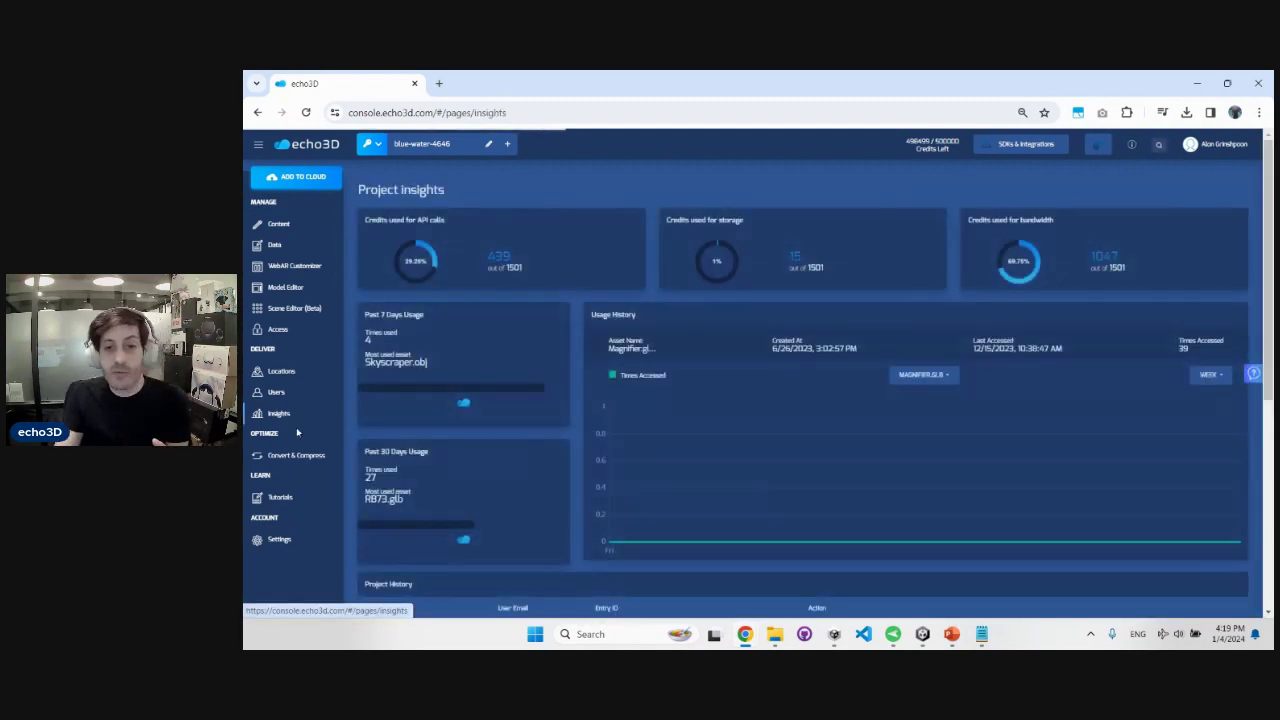
click(934, 377)
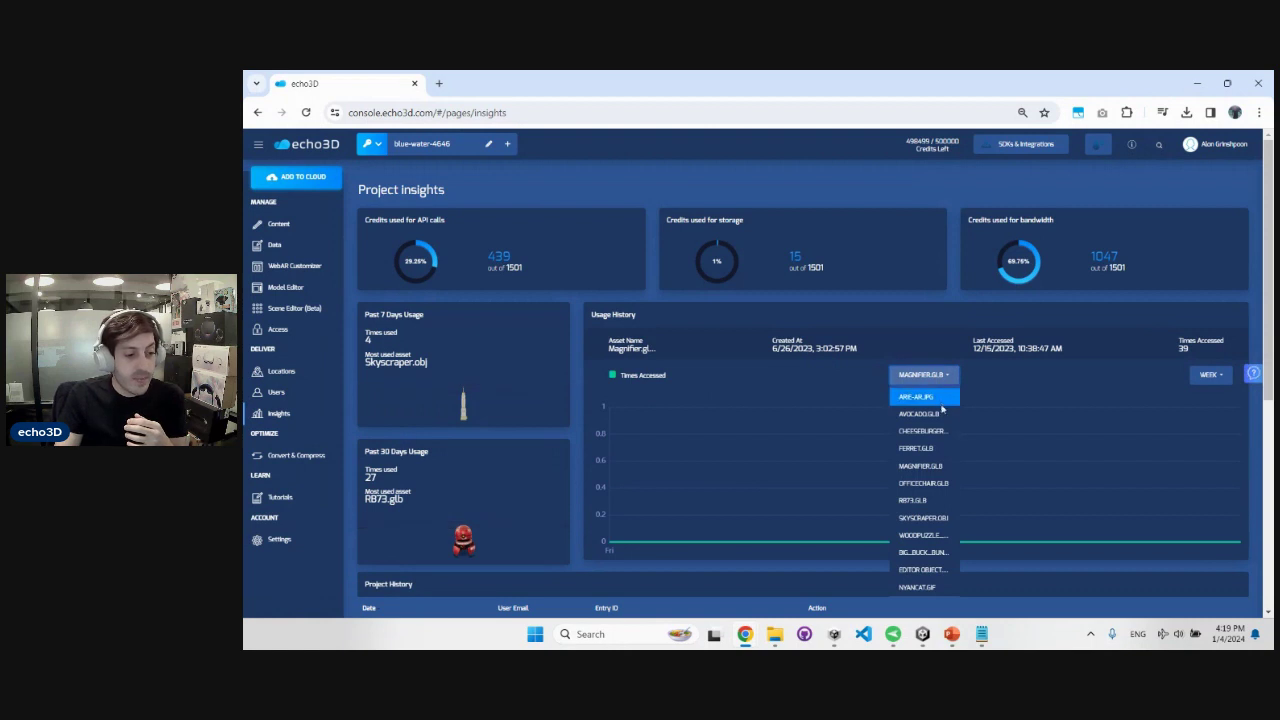
click(1208, 375)
click(1218, 430)
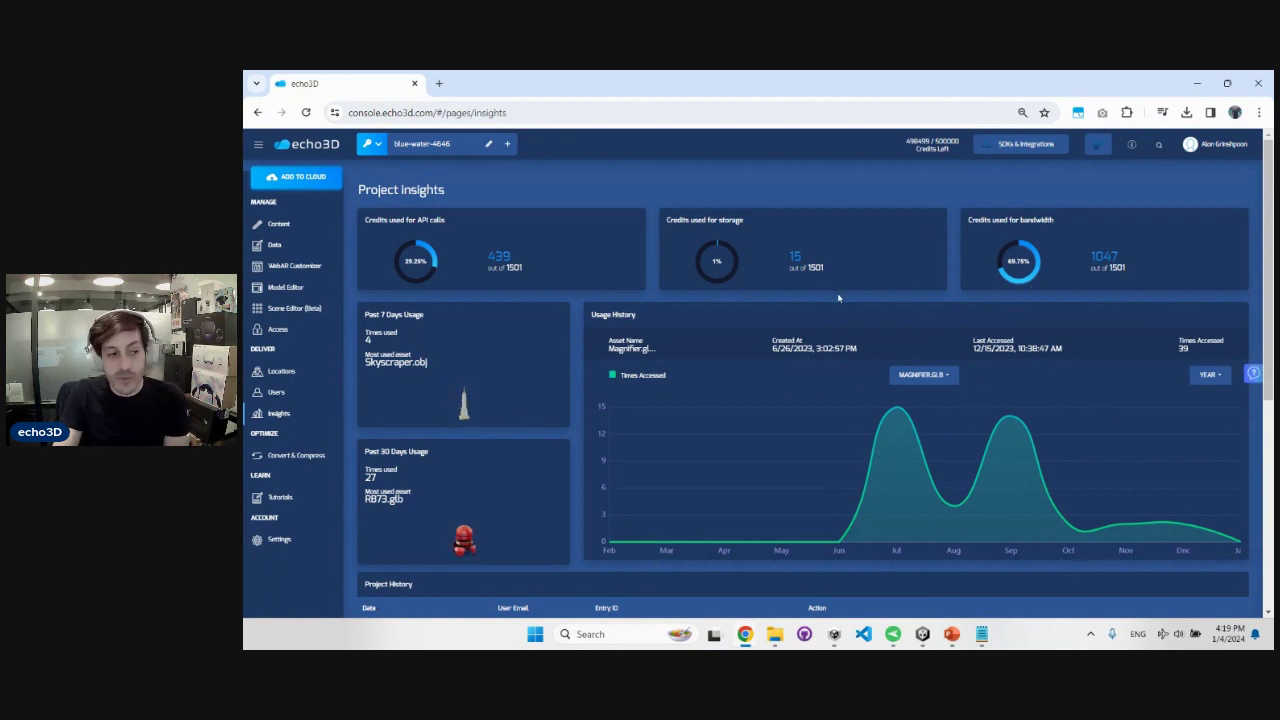
Read through the project history table in the insights and return to the usage overview
scroll(893, 283, down, 3)
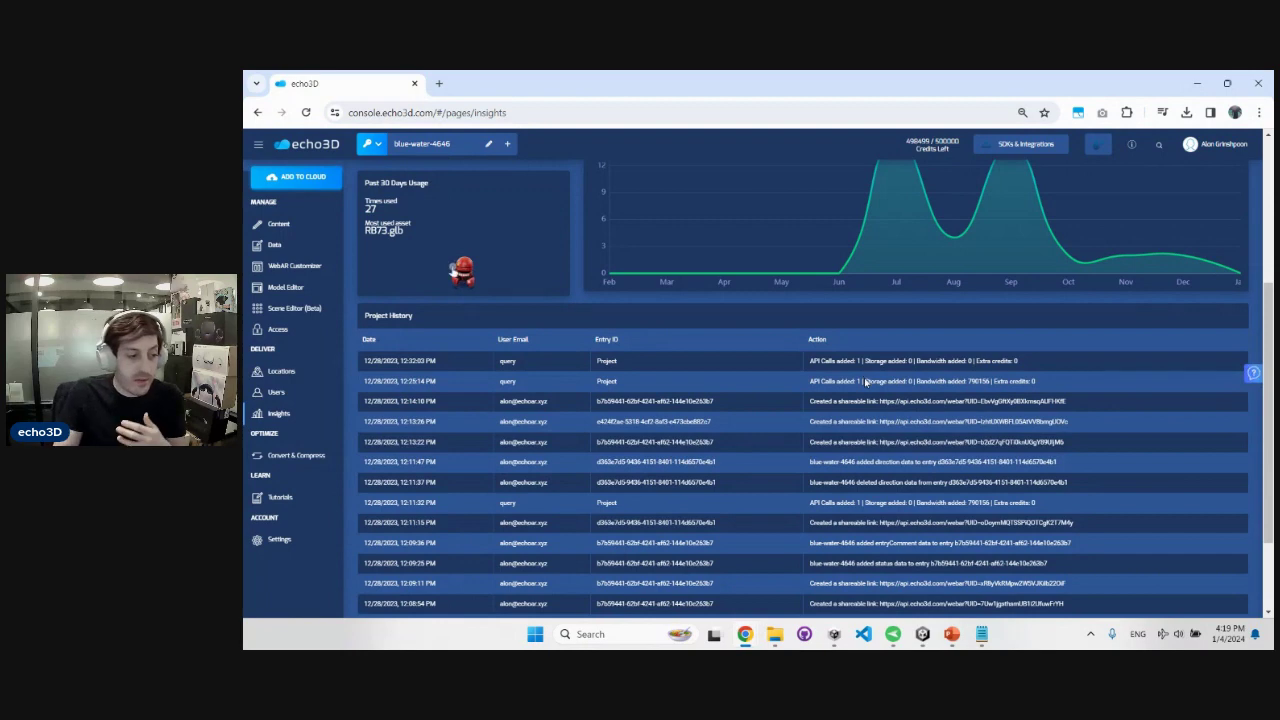
scroll(897, 392, down, 3)
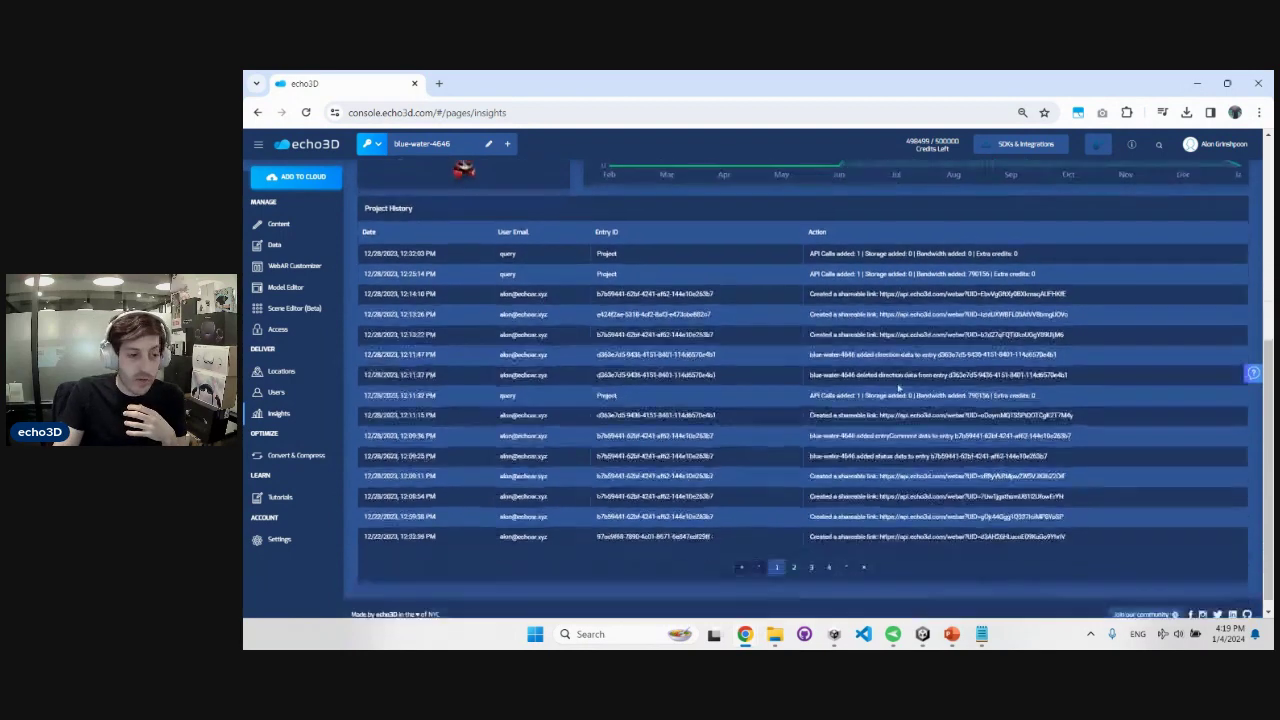
scroll(897, 390, up, 6)
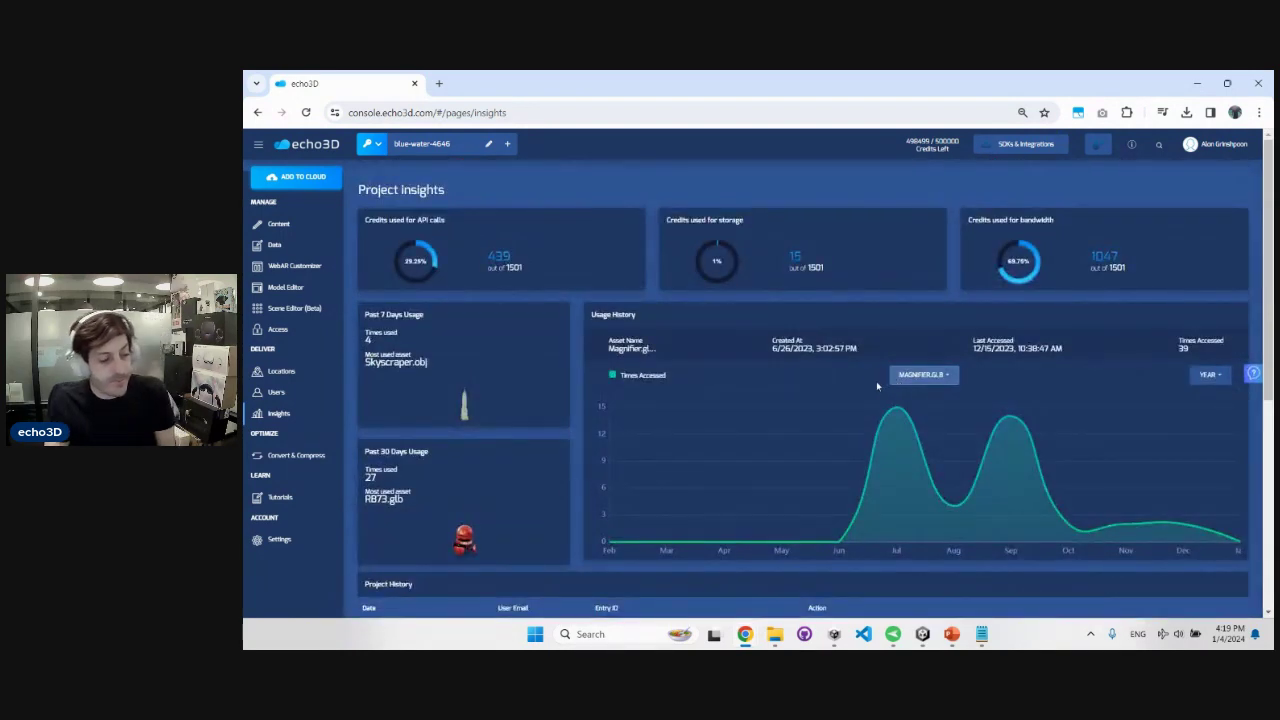
Look at the 3D conversion and compression options and browse the gallery of tutorials
click(302, 466)
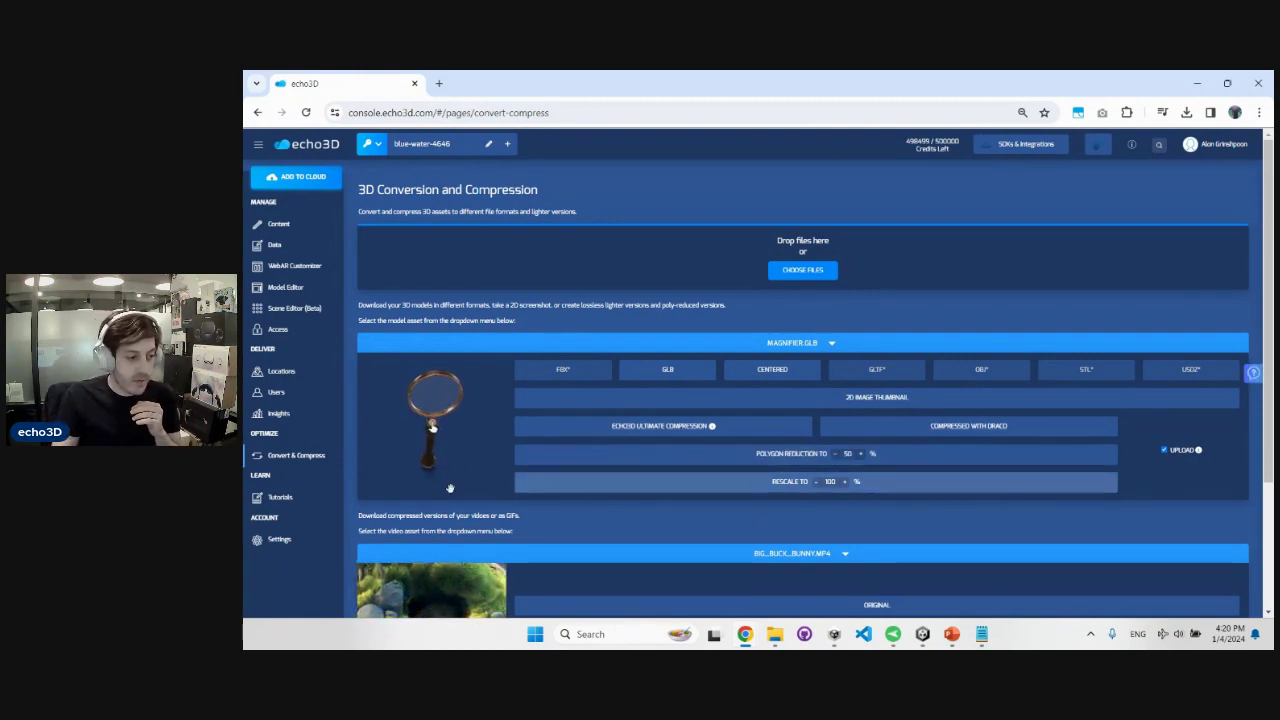
click(317, 503)
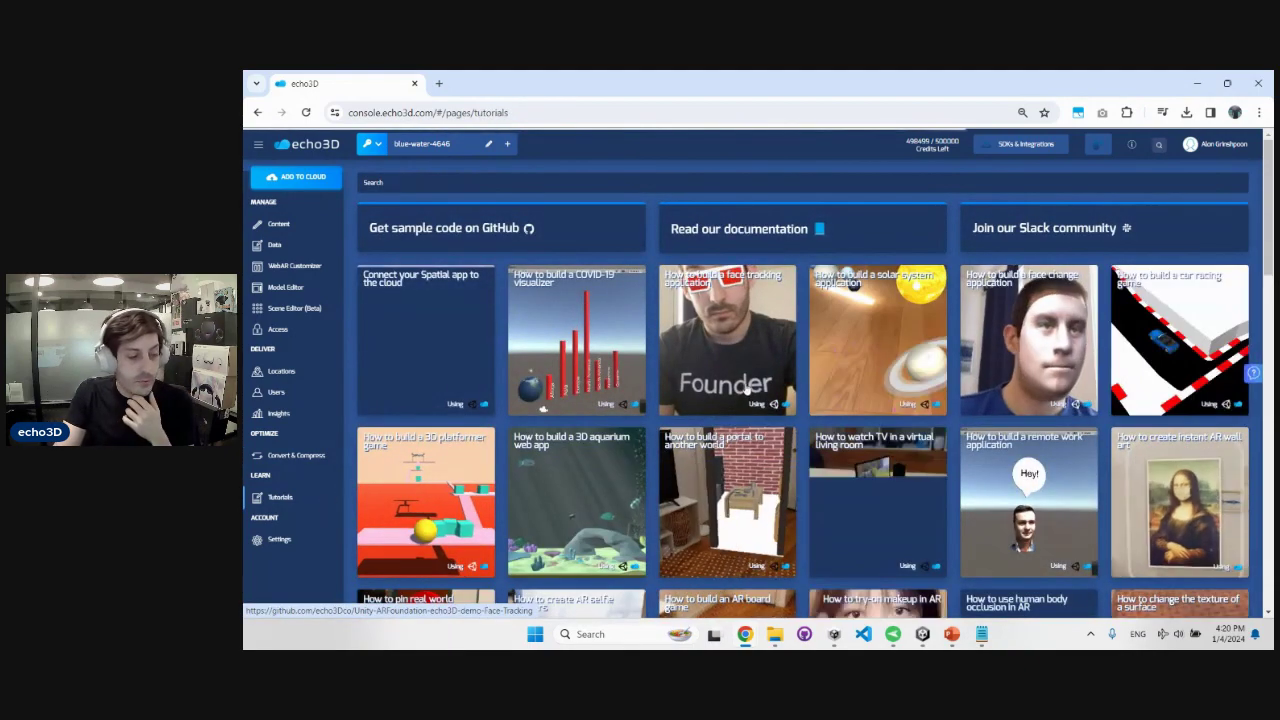
scroll(785, 337, down, 3)
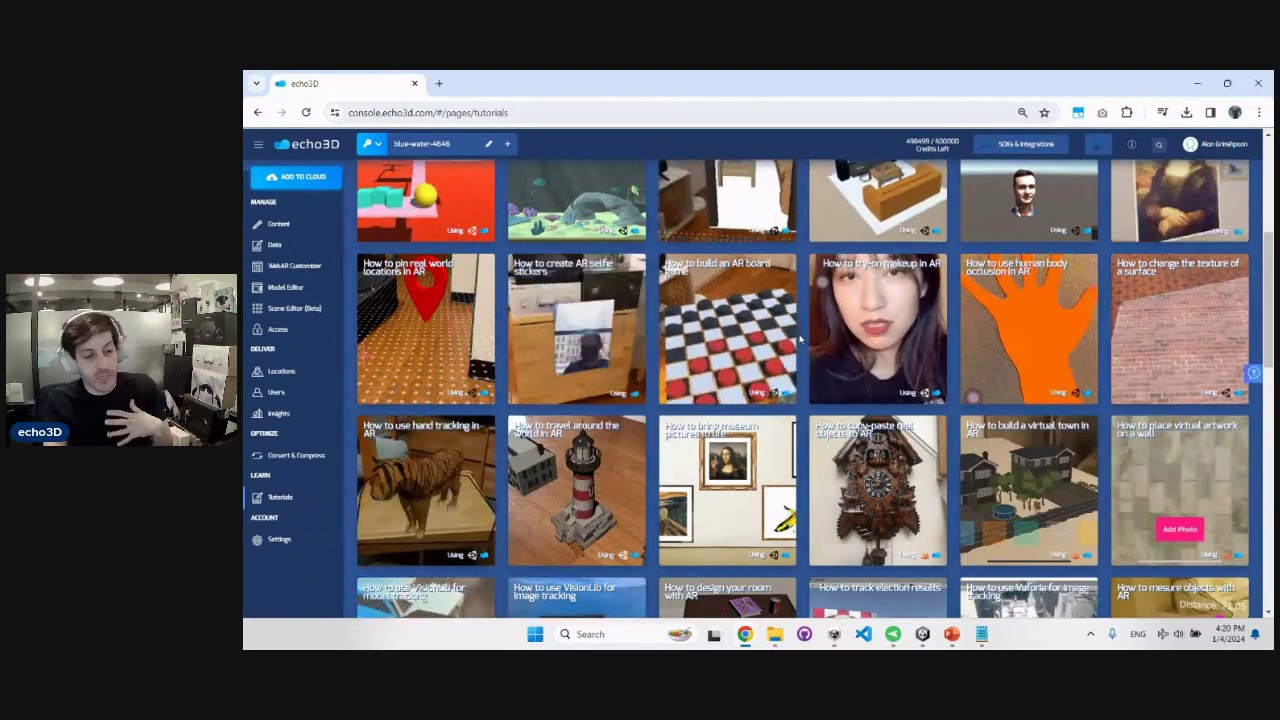
scroll(800, 340, down, 1)
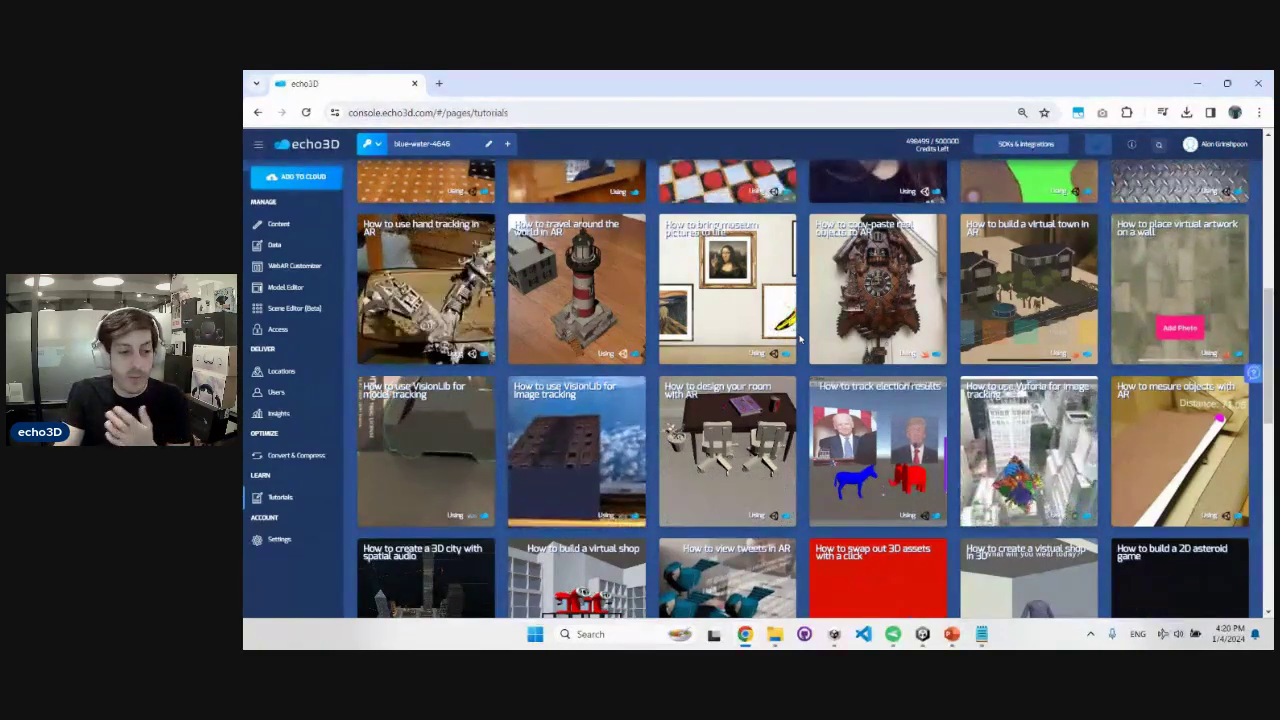
scroll(800, 340, down, 2)
scroll(800, 340, down, 4)
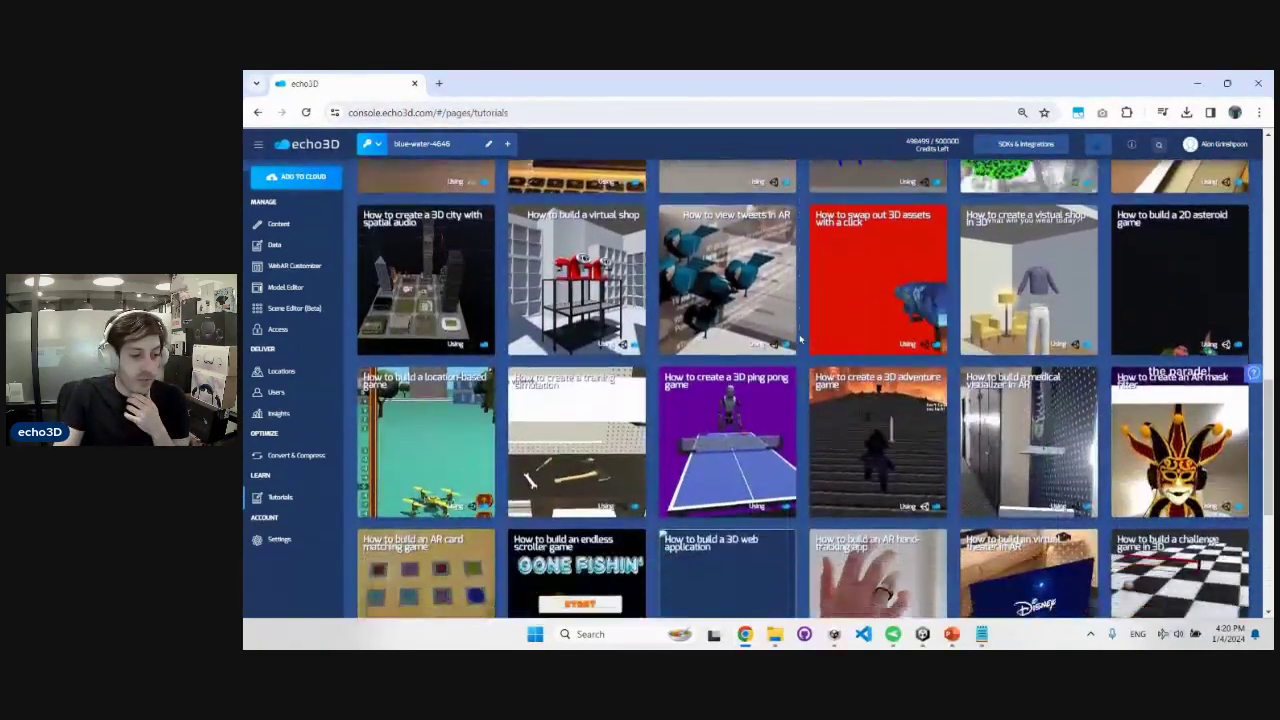
Examine the account settings' subscription plans and the project usage with its monthly credit limits
scroll(800, 340, up, 10)
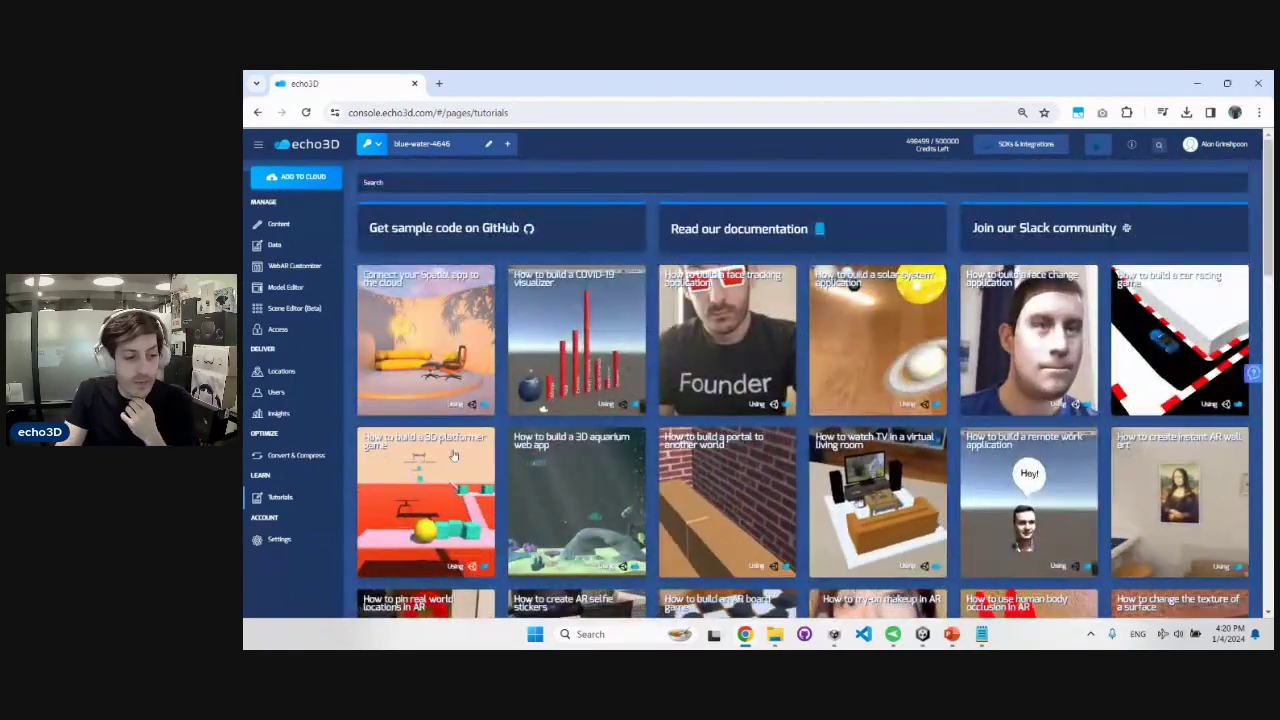
click(286, 542)
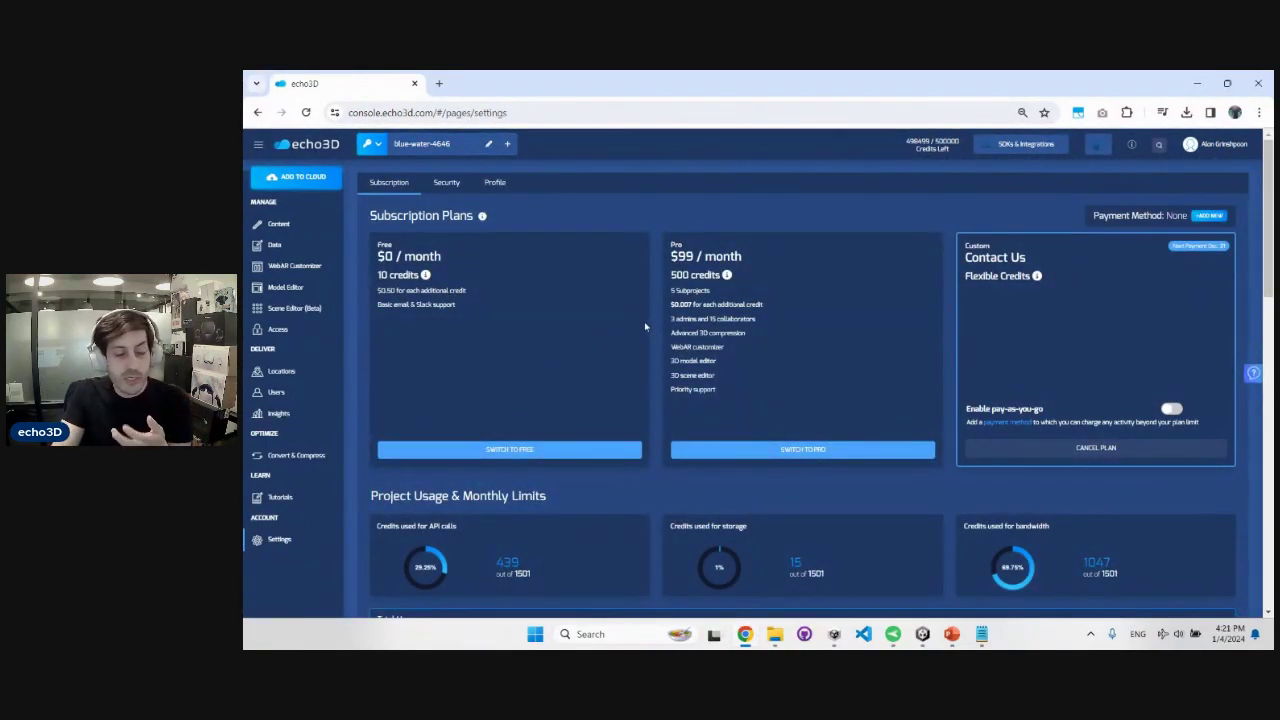
scroll(645, 324, down, 3)
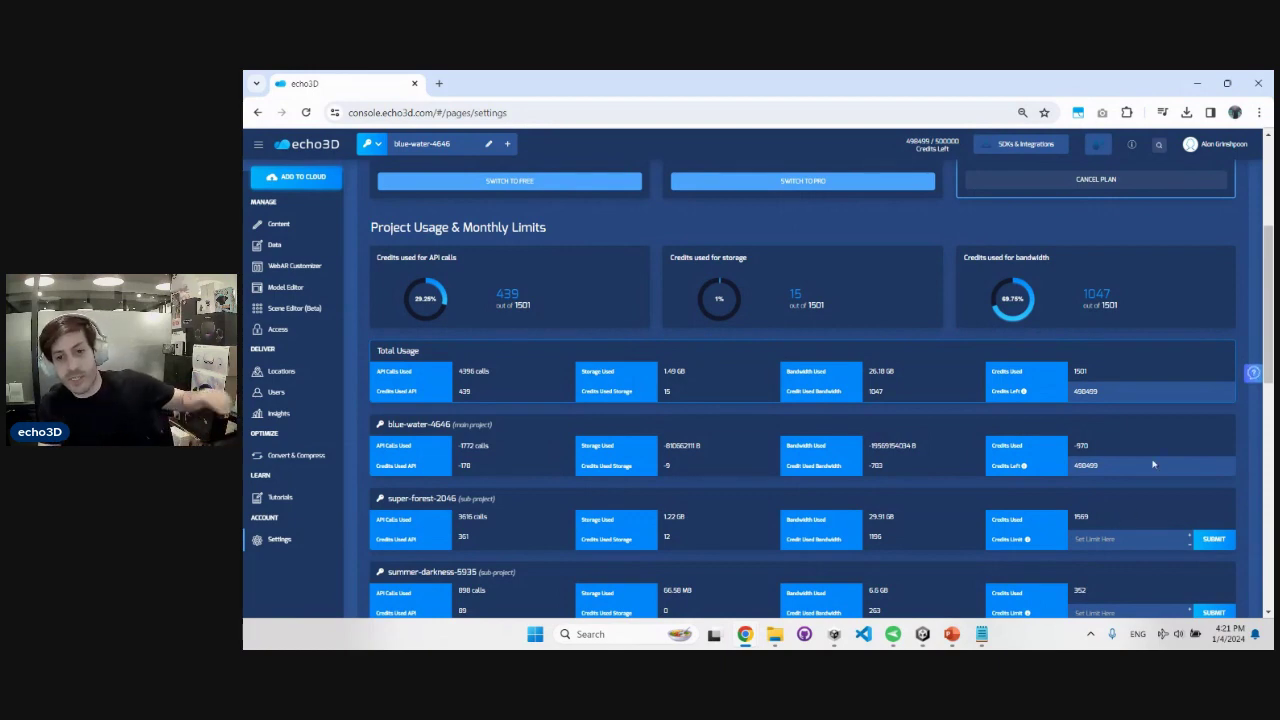
scroll(1140, 456, down, 3)
scroll(1140, 456, up, 6)
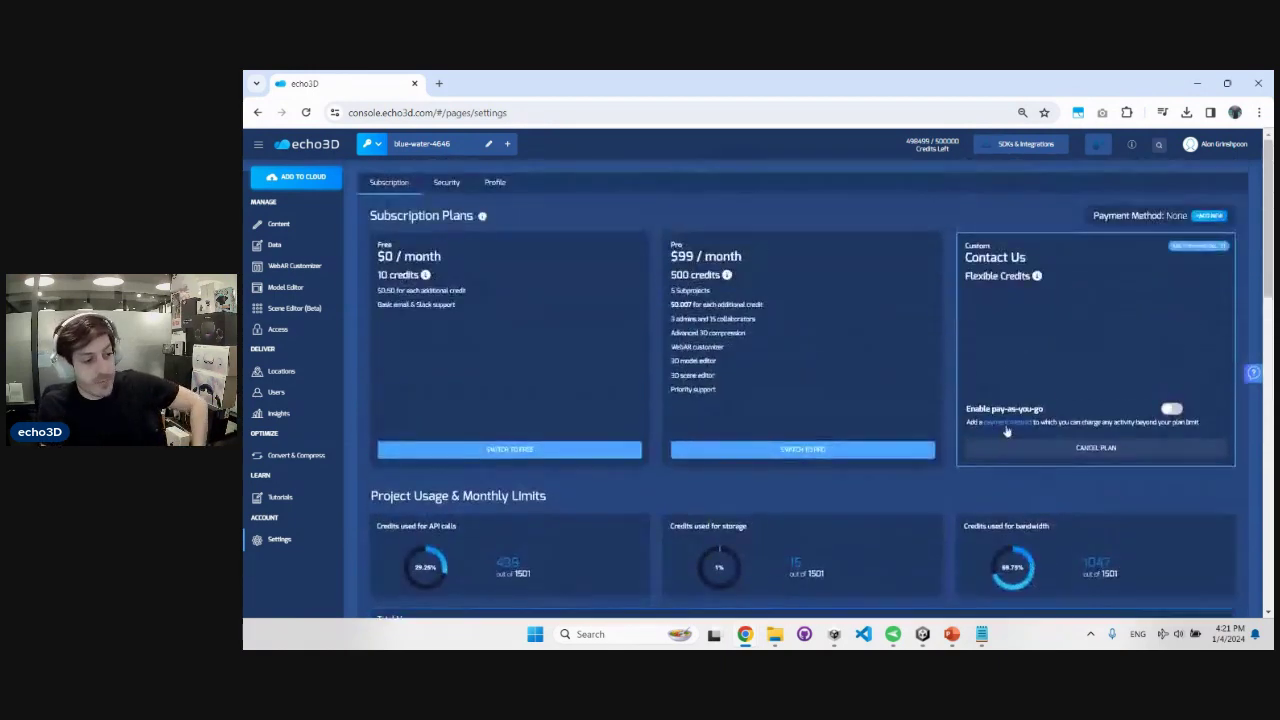
Read through the security settings, covering the project settings, secret key and associated projects
click(440, 188)
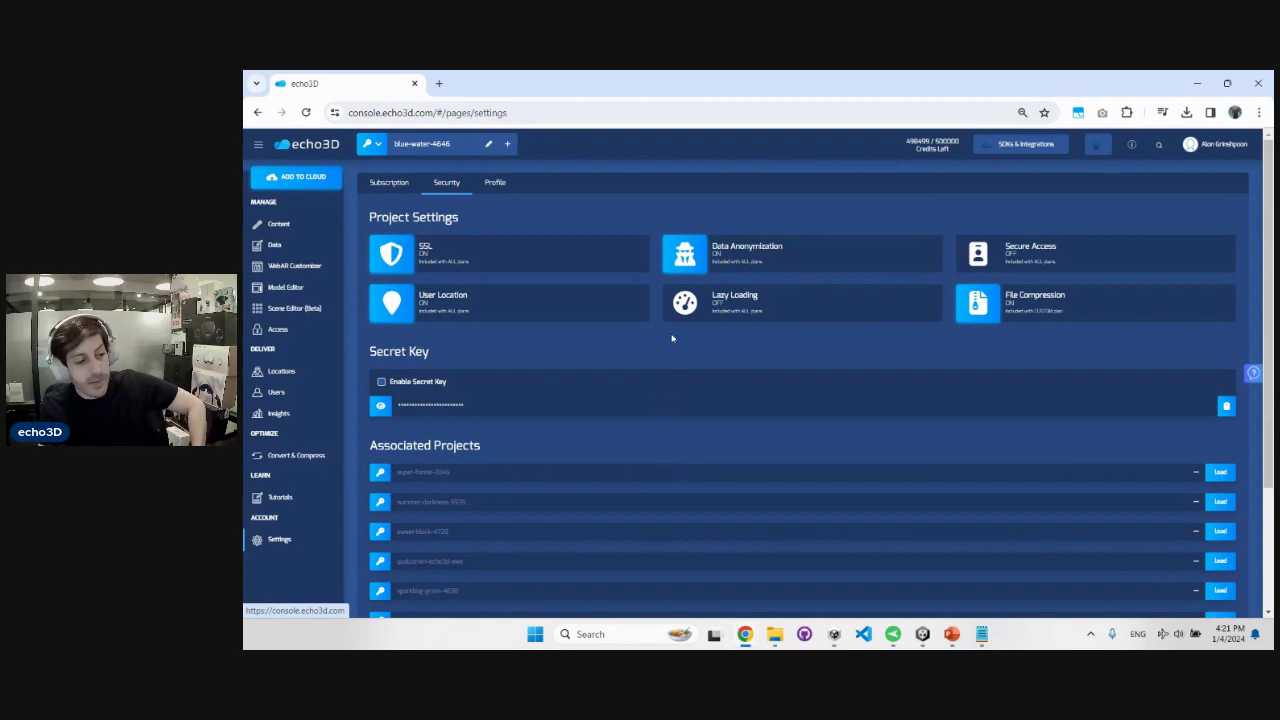
scroll(672, 338, down, 2)
scroll(672, 338, up, 3)
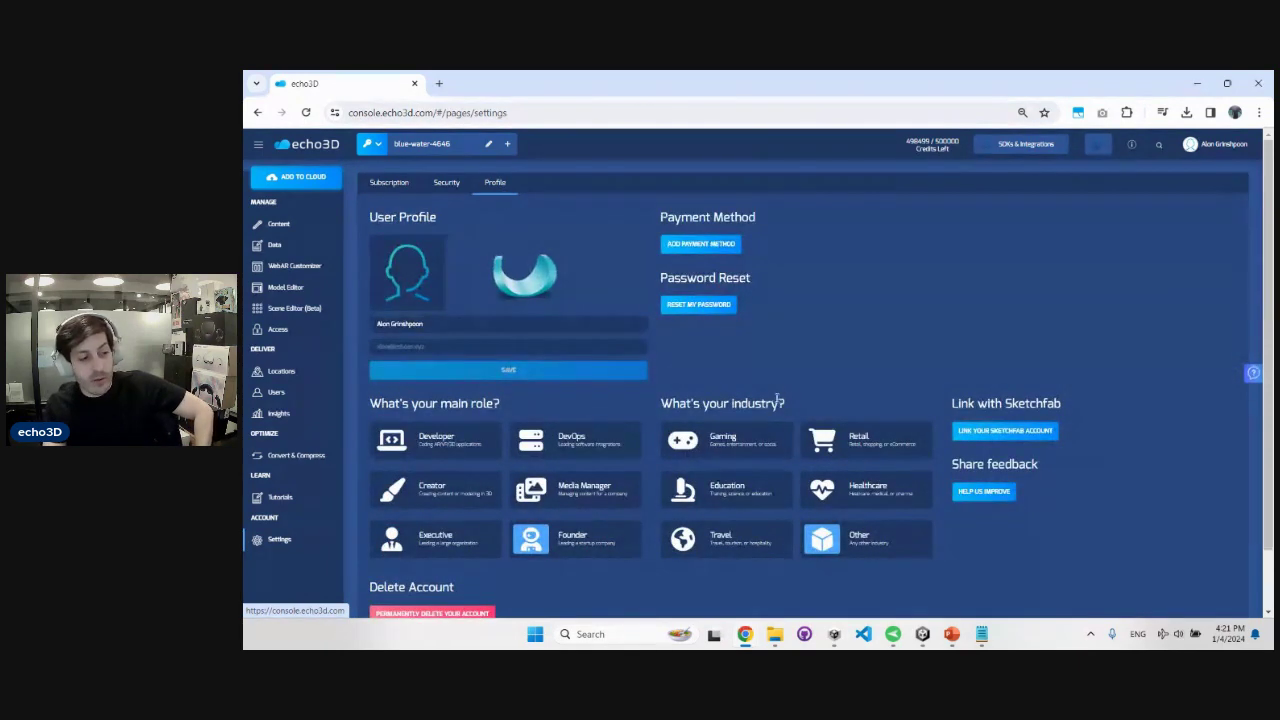
Look at the avatar creation options in the user profile and dismiss them without choosing a provider
mouse_move(540, 262)
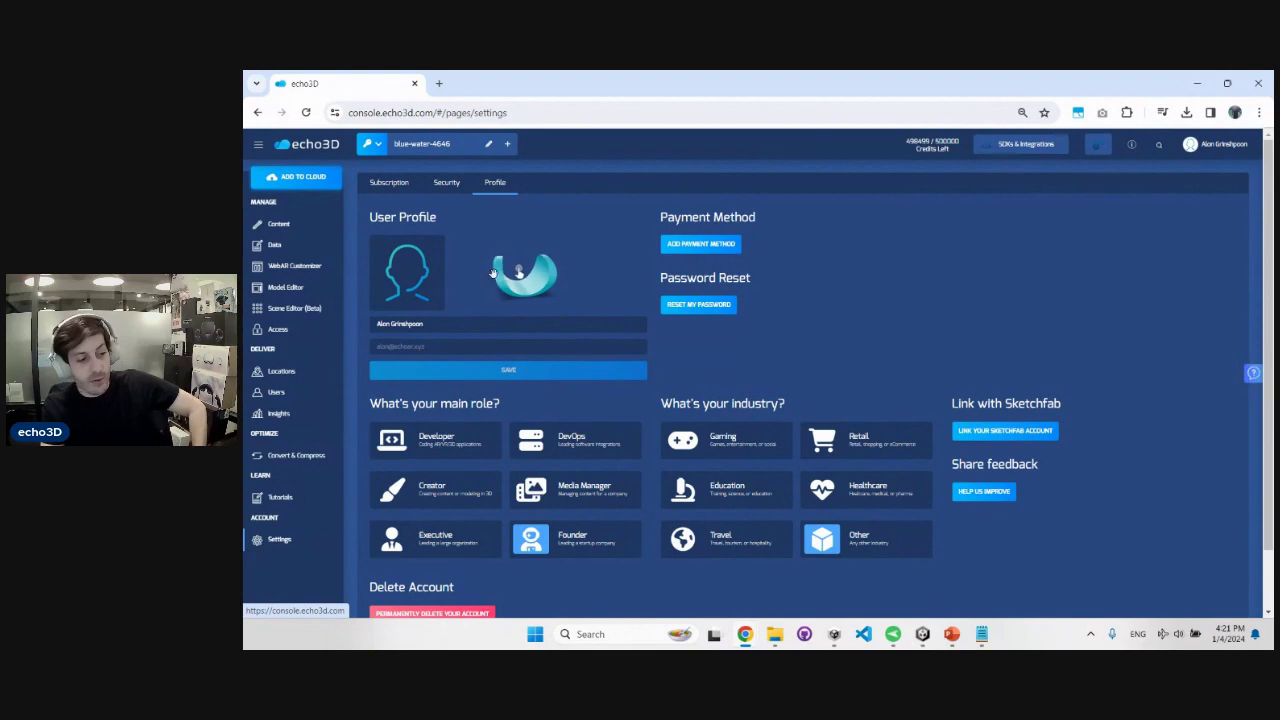
click(565, 241)
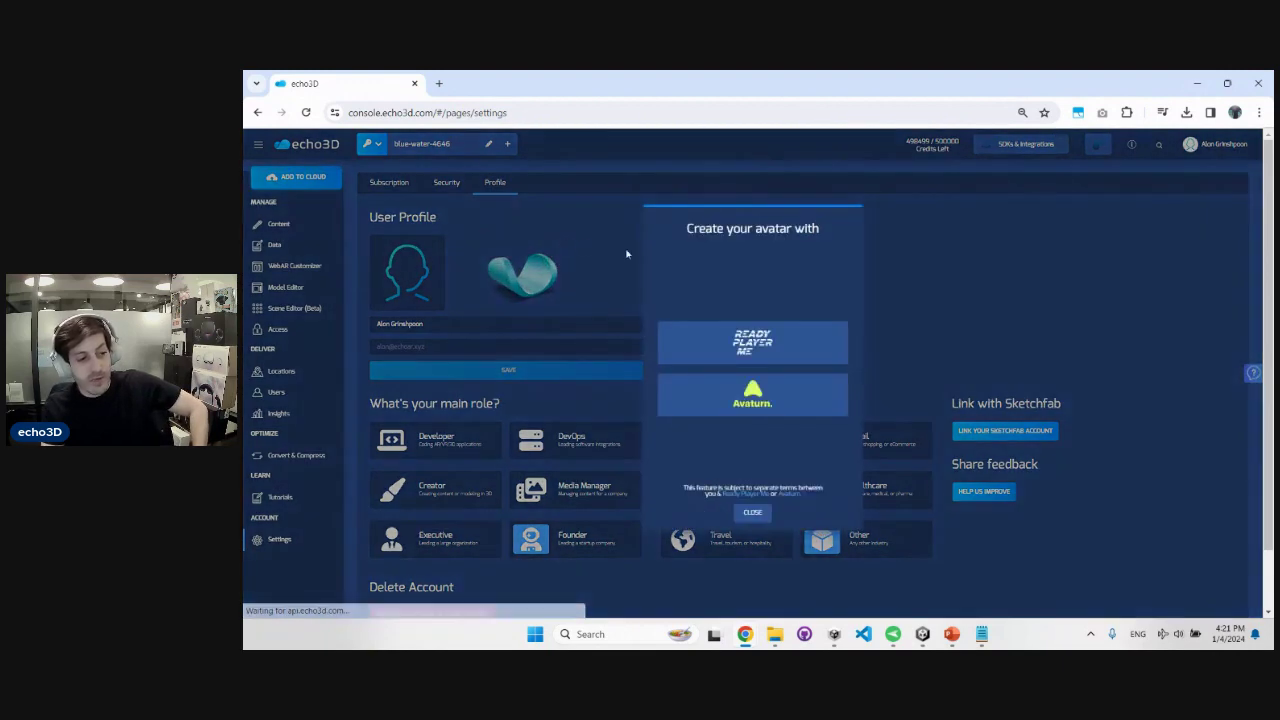
click(753, 513)
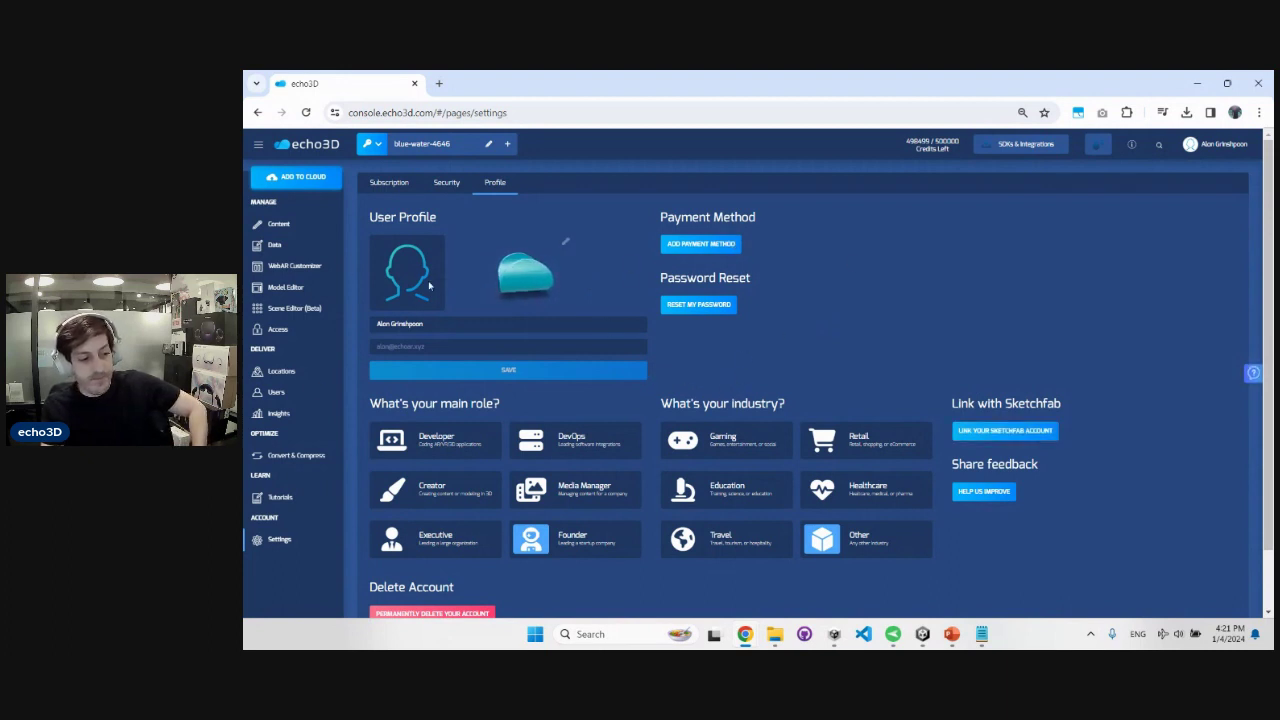
Start adding an asset to the cloud from the content page and browse the suggested 3D models
click(288, 227)
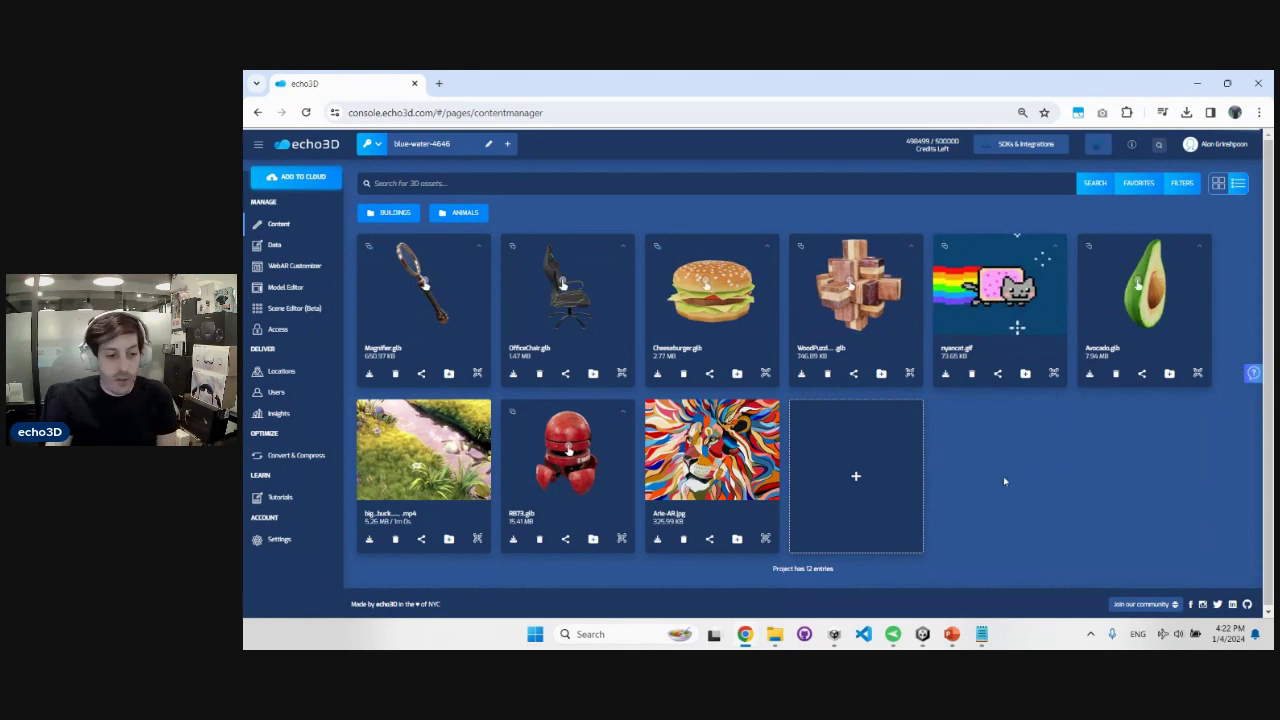
click(301, 184)
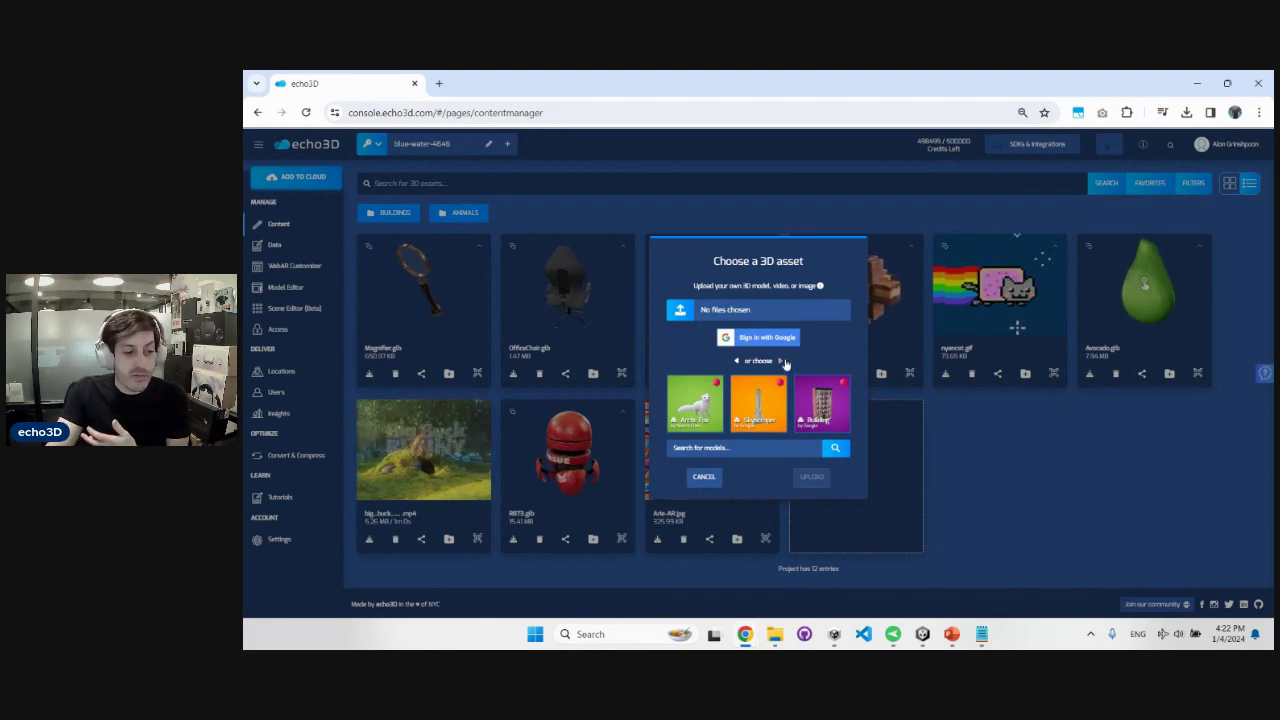
click(781, 361)
click(781, 361)
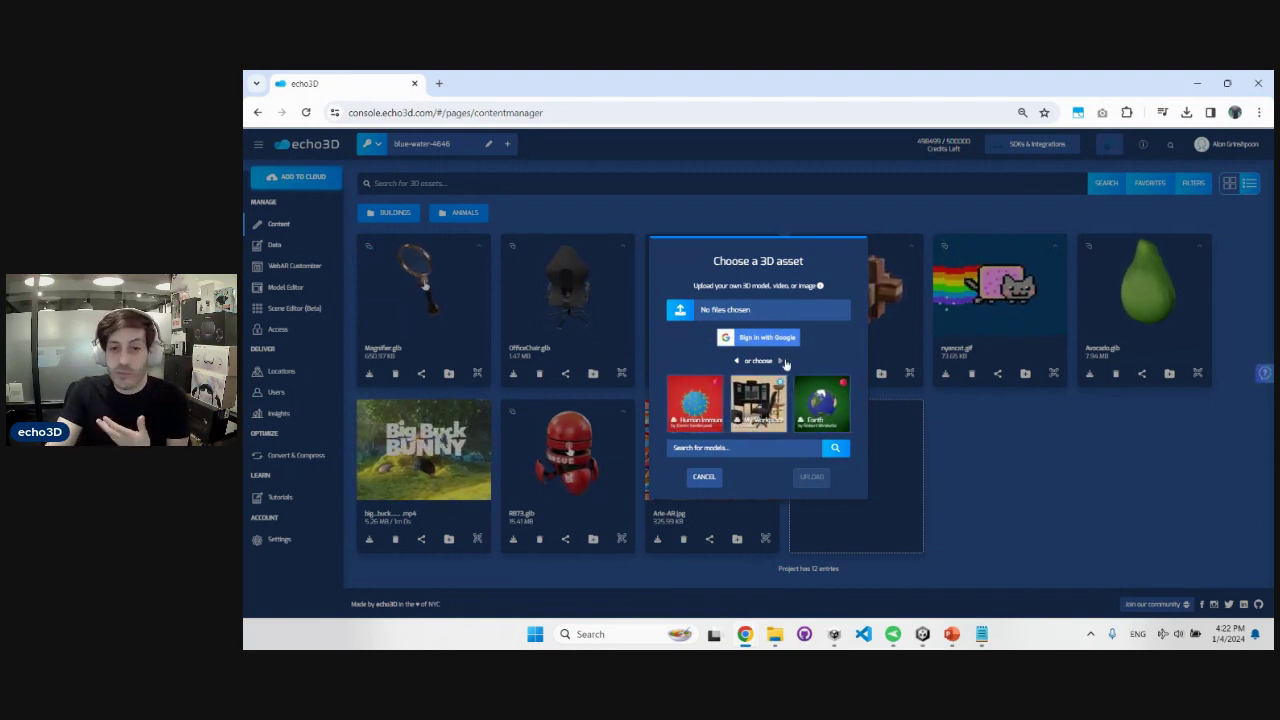
click(781, 361)
click(781, 361)
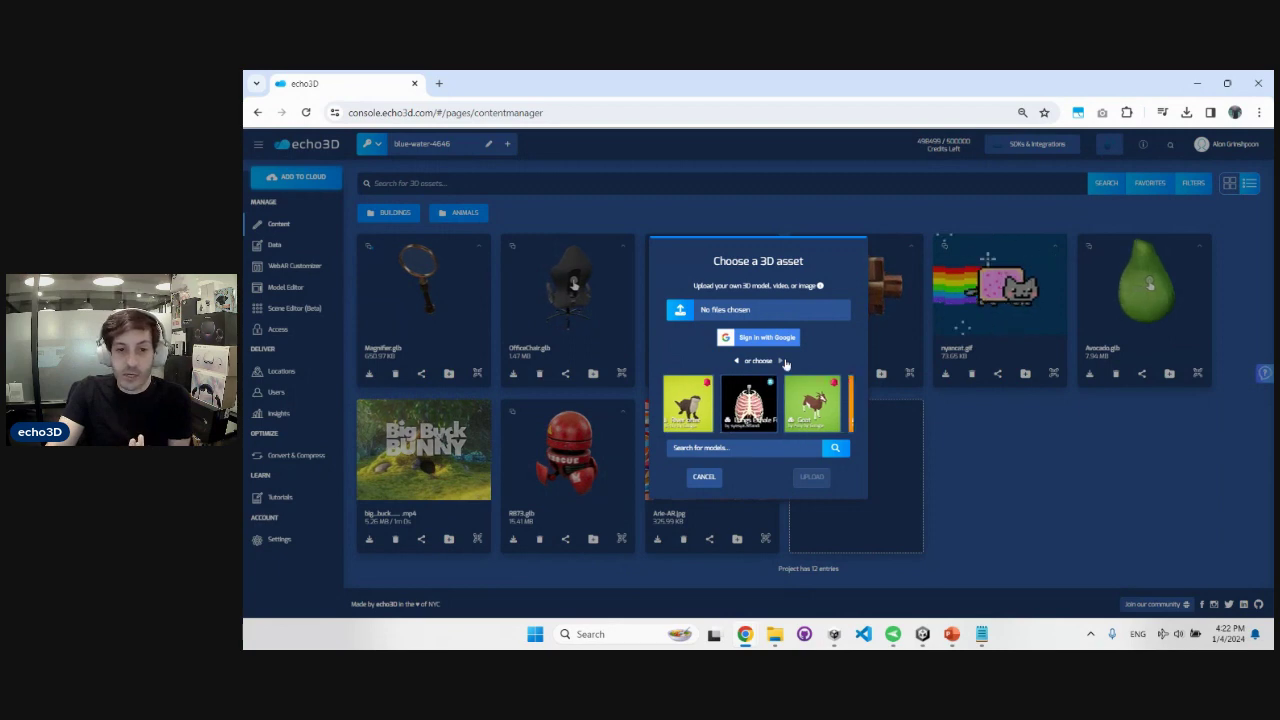
click(781, 361)
click(781, 361)
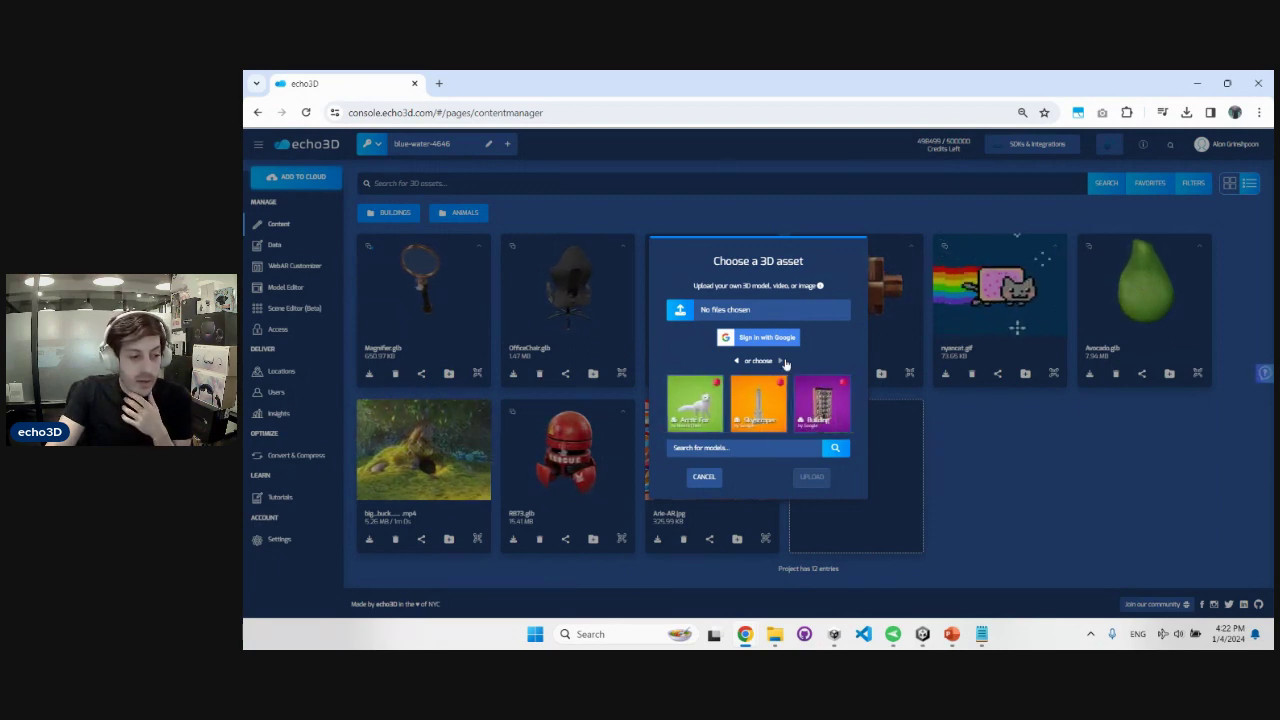
click(781, 361)
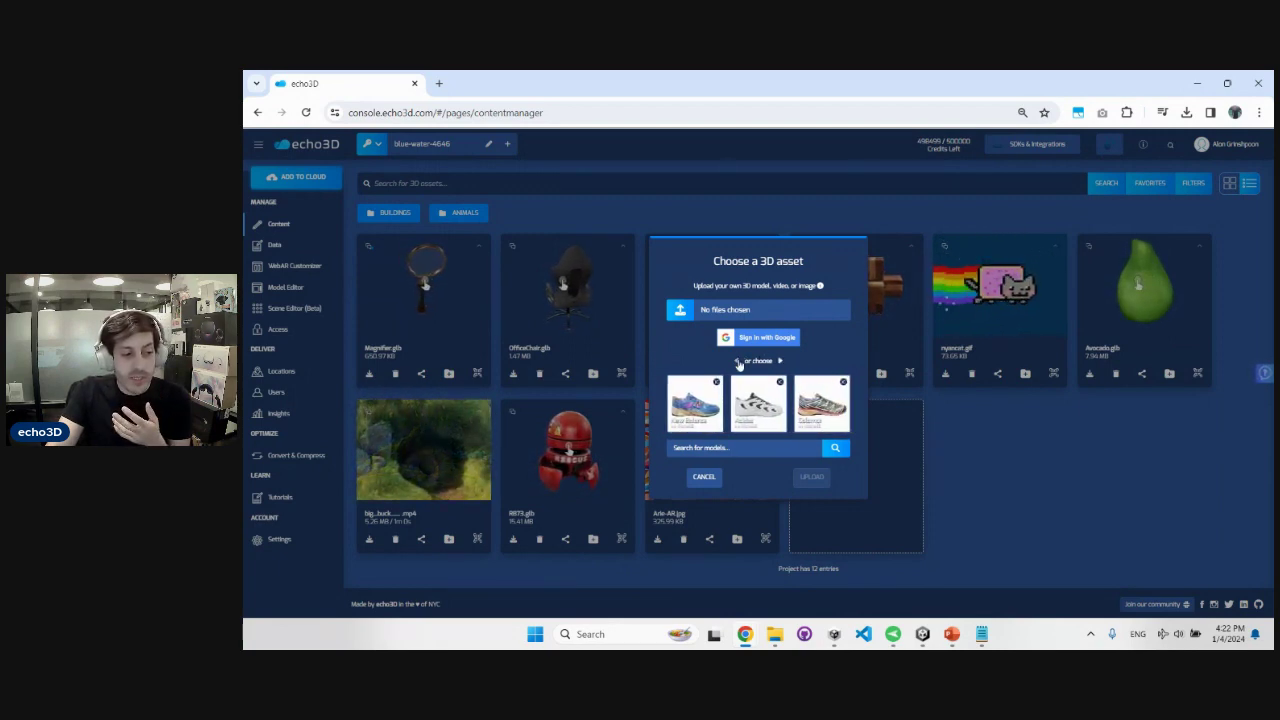
click(738, 361)
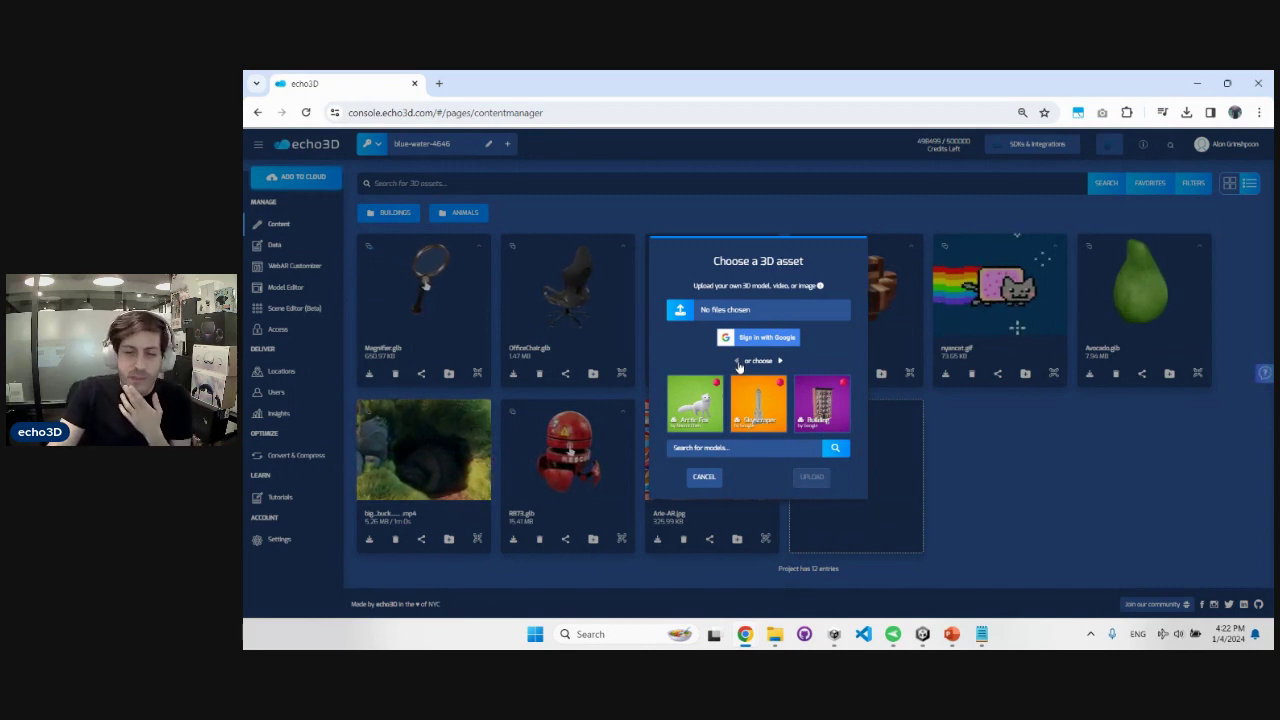
Search the model library for "cat", browse through the matching models and cancel the upload
click(697, 452)
text(cat)
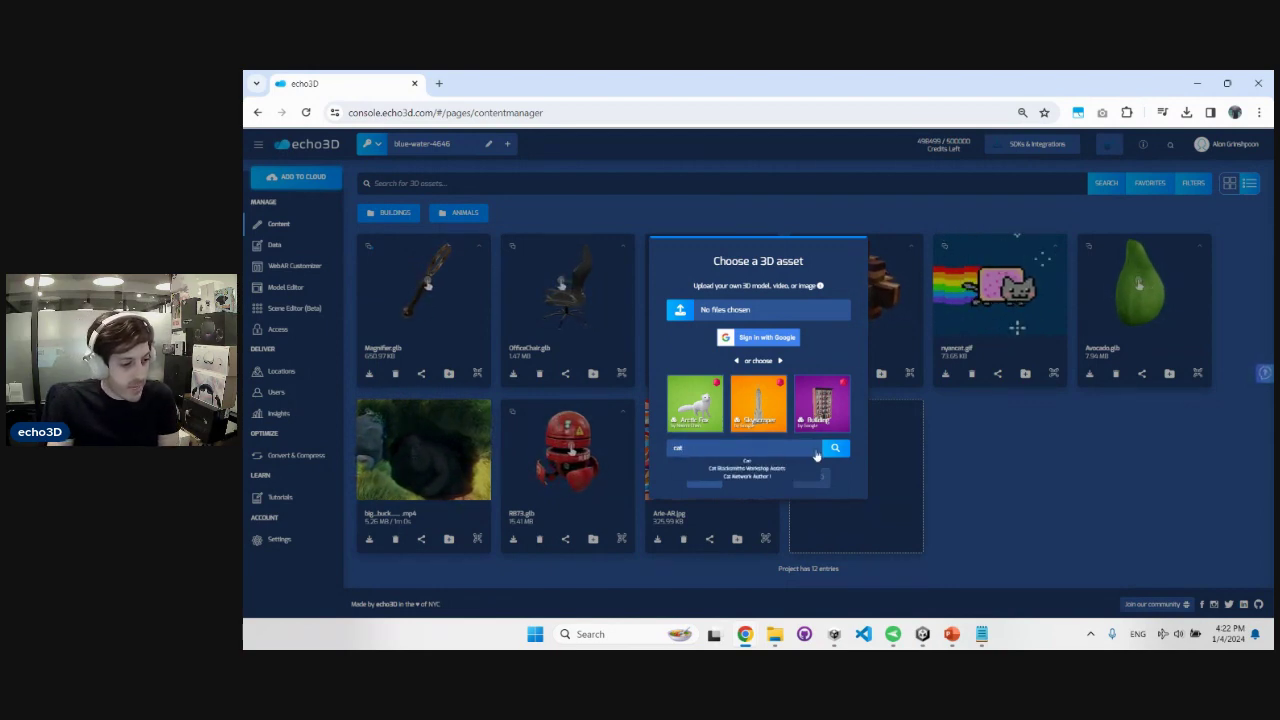
click(836, 449)
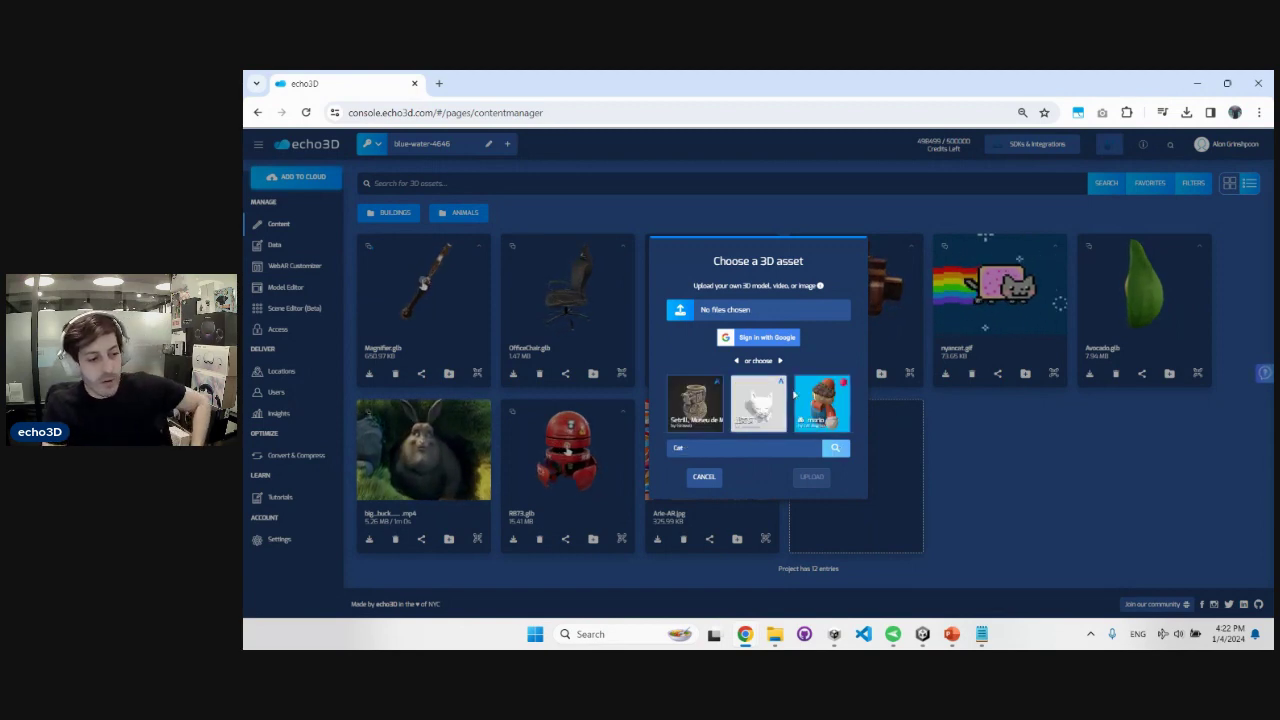
click(780, 361)
click(780, 361)
click(780, 361)
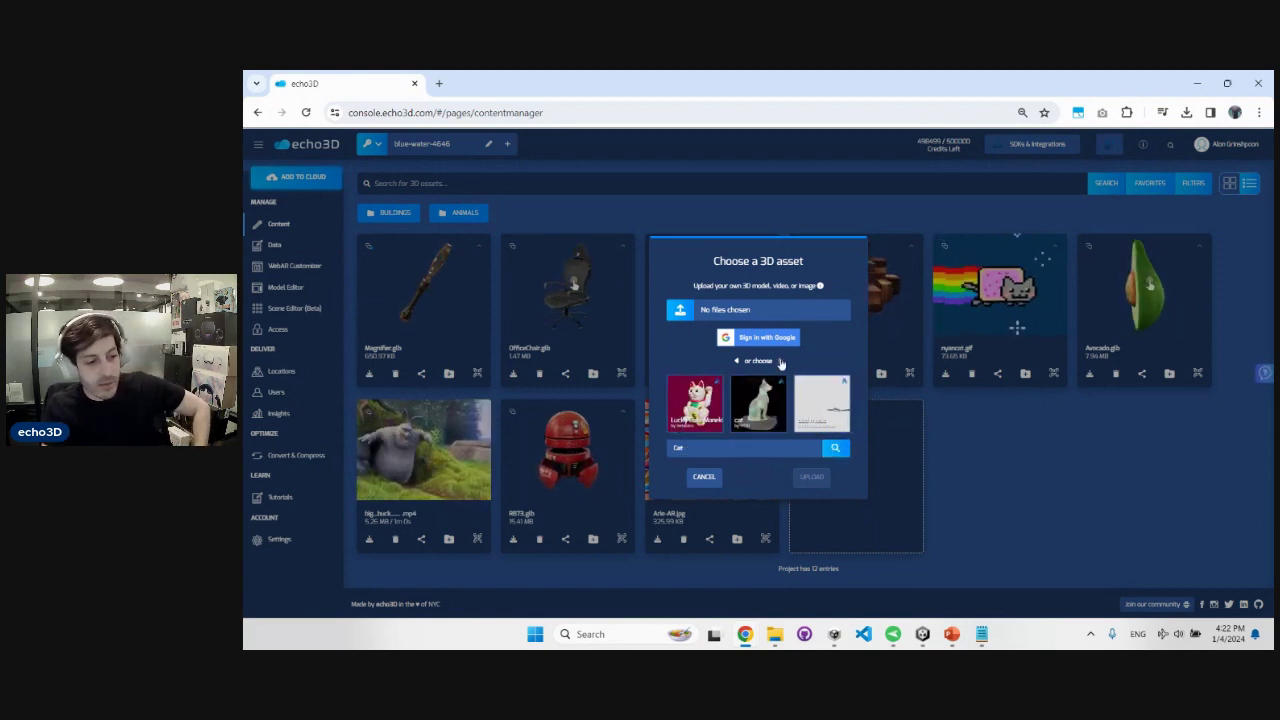
click(781, 361)
click(781, 361)
click(781, 361)
click(781, 361)
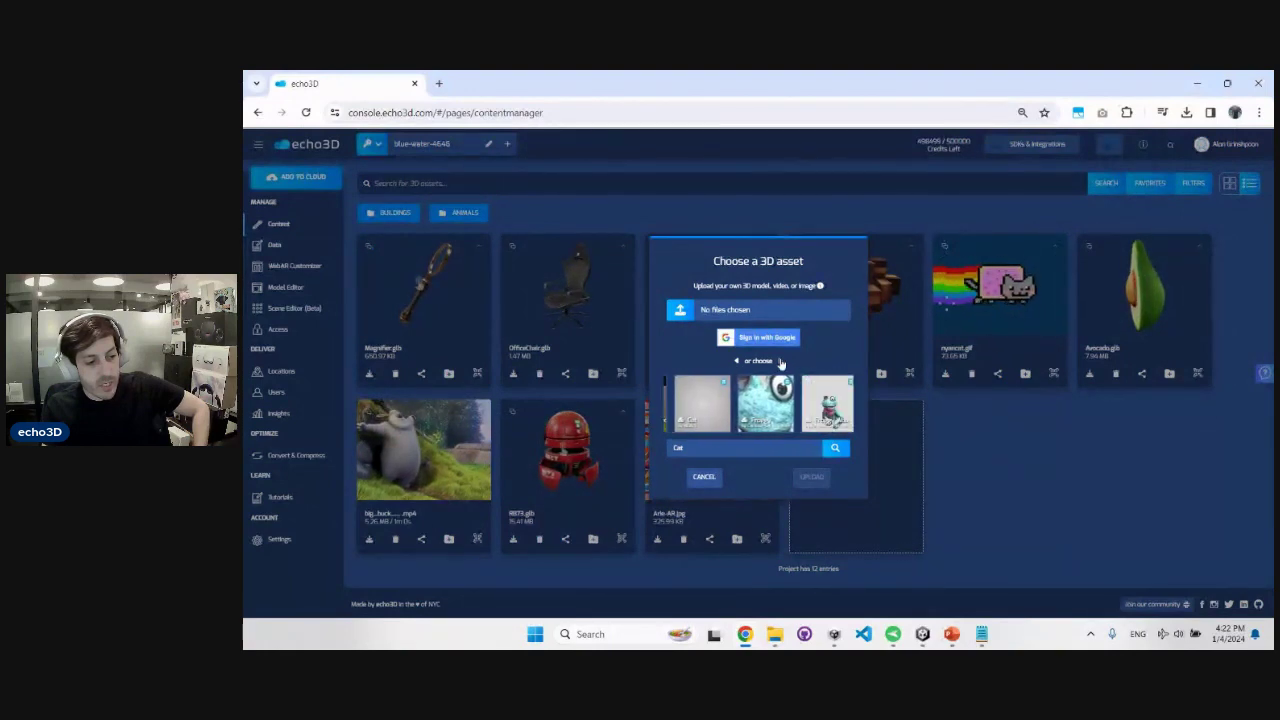
click(781, 361)
click(781, 361)
click(781, 361)
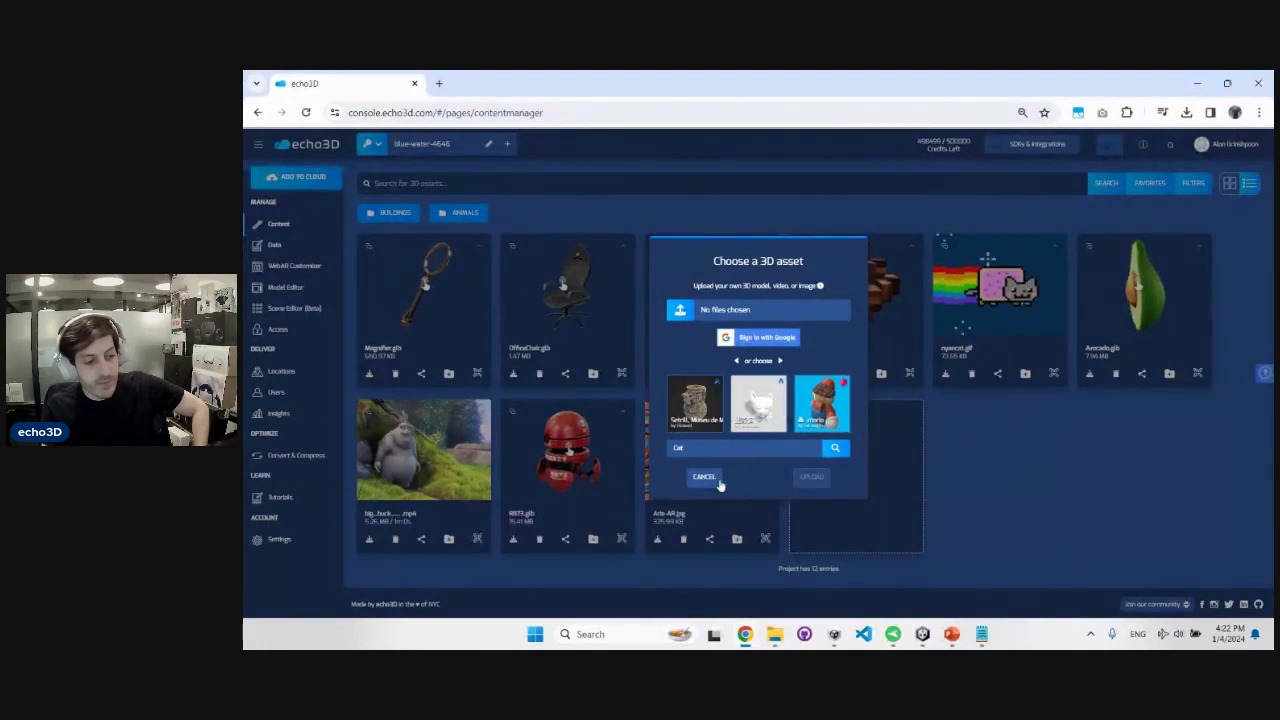
click(716, 481)
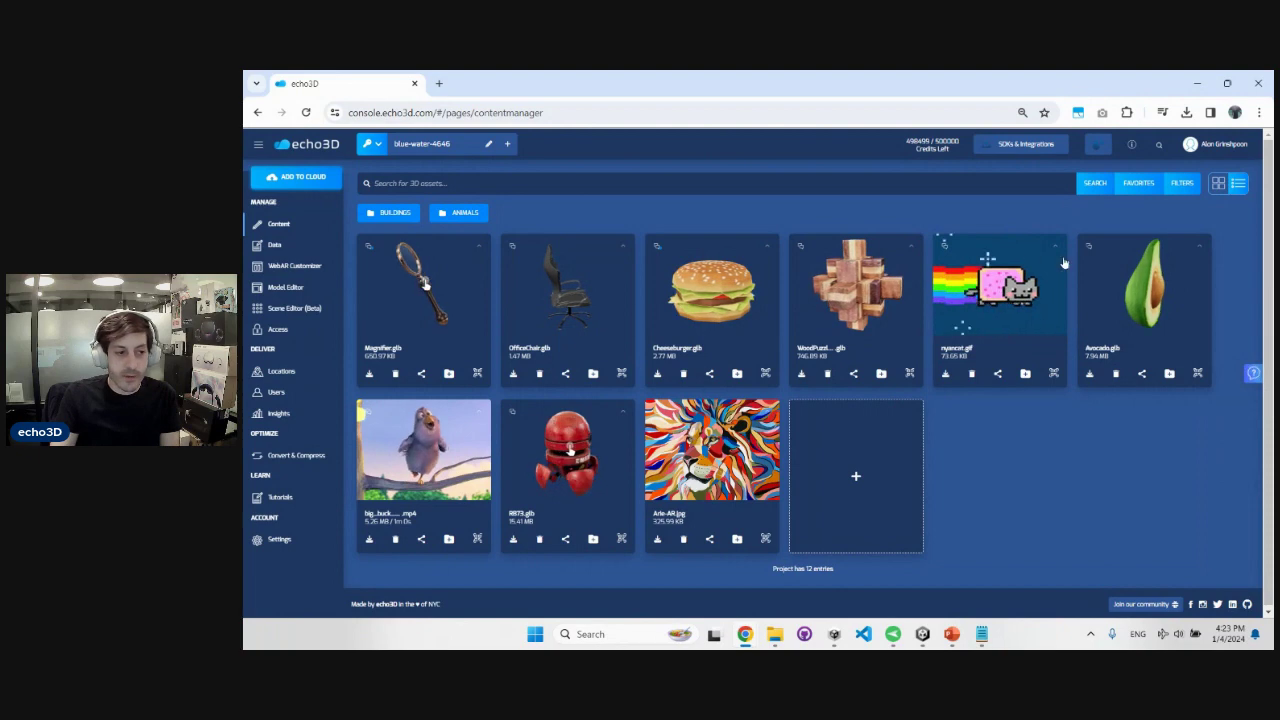
Look at the available SDKs and integrations, and query api.echo3d.co with the project's API key in a new tab to read the asset data
click(1018, 145)
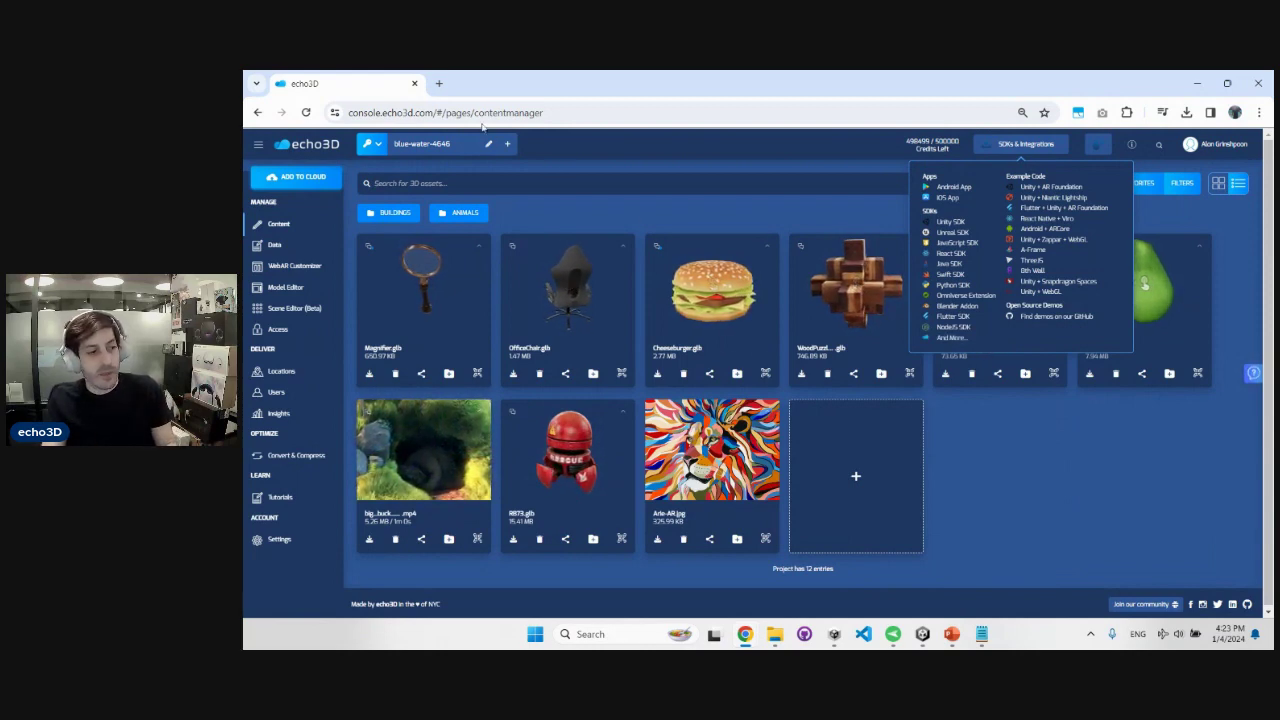
click(439, 84)
text(api)
key(Return)
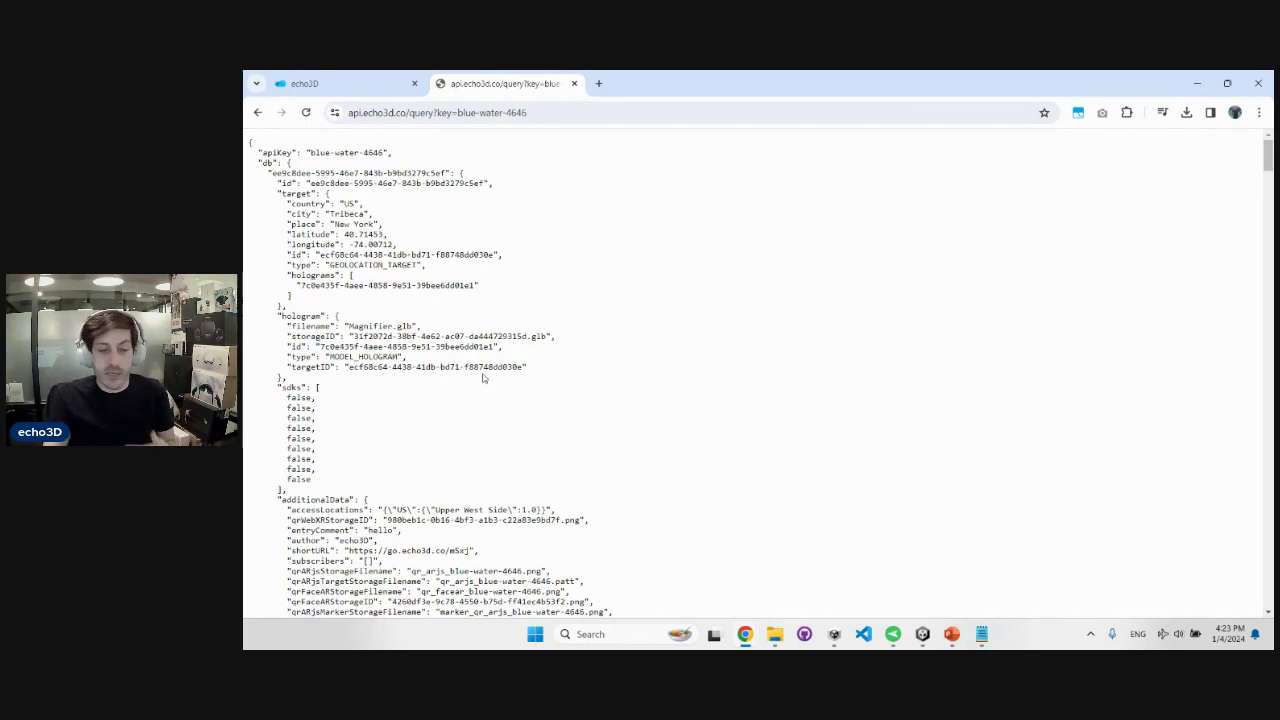
scroll(487, 330, down, 8)
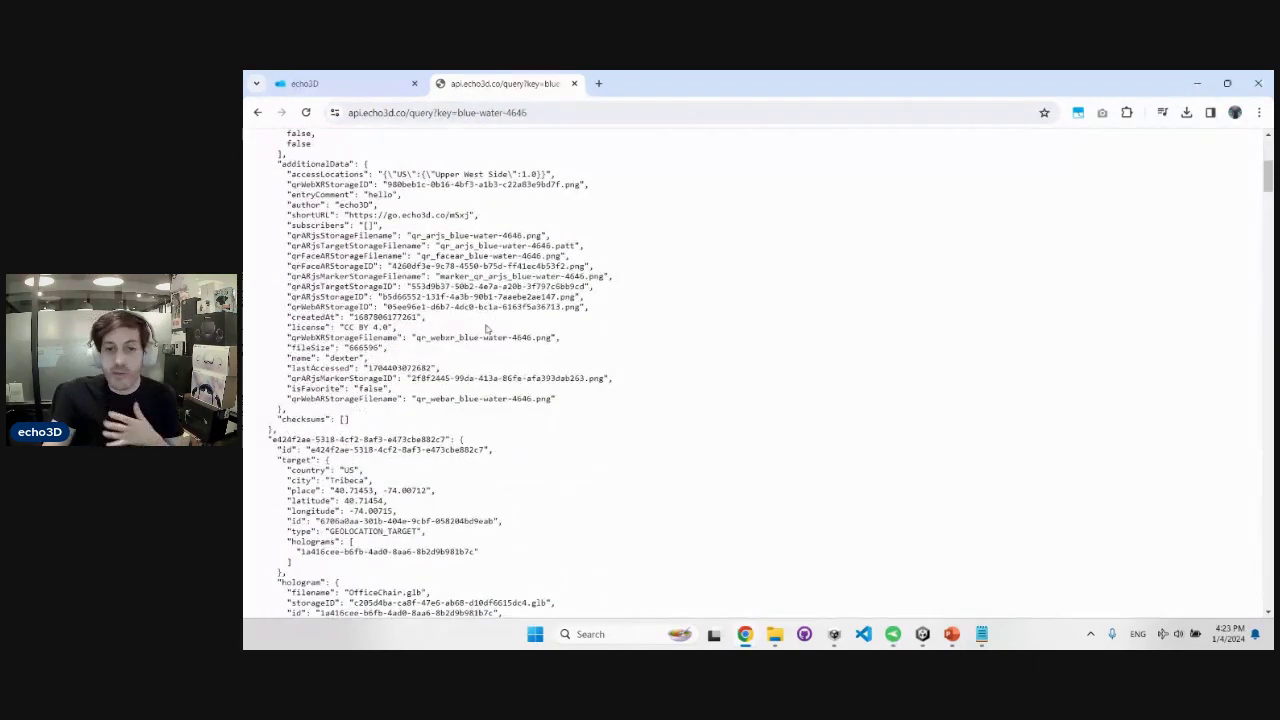
scroll(485, 329, down, 15)
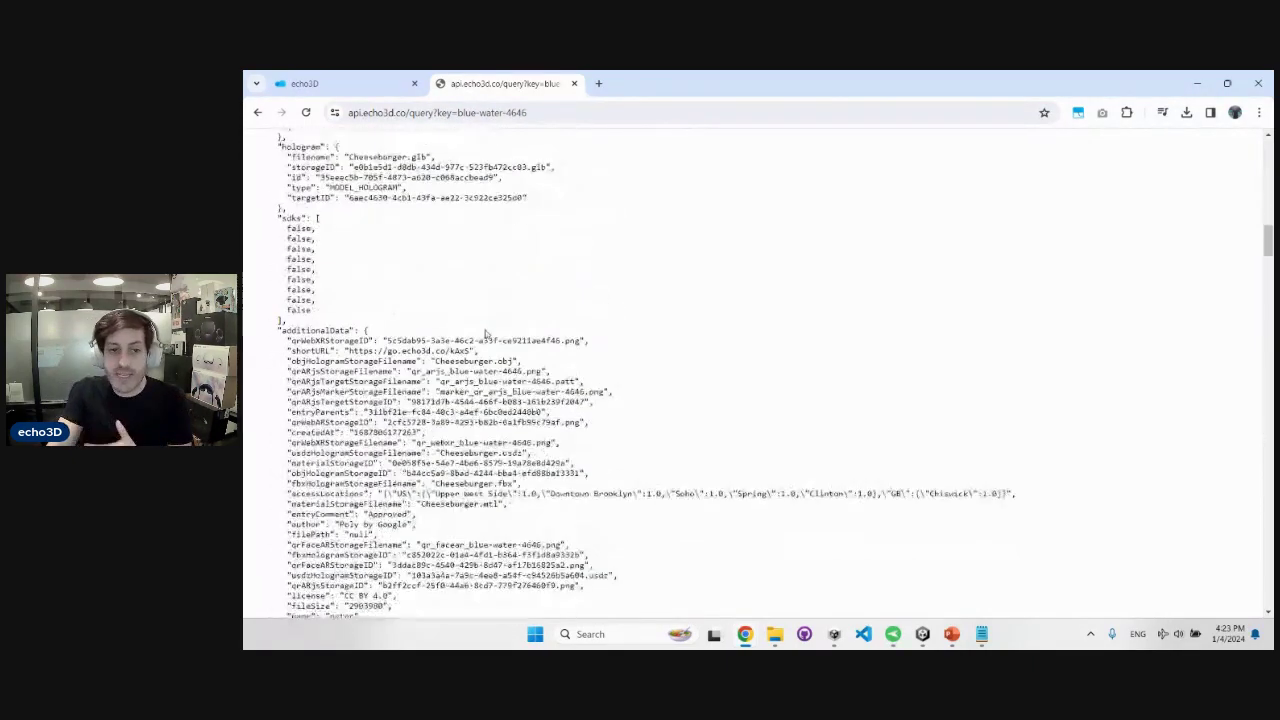
Open the echo3D documentation from the console's help links and look over its sections on the web console, API and SDKs
click(392, 87)
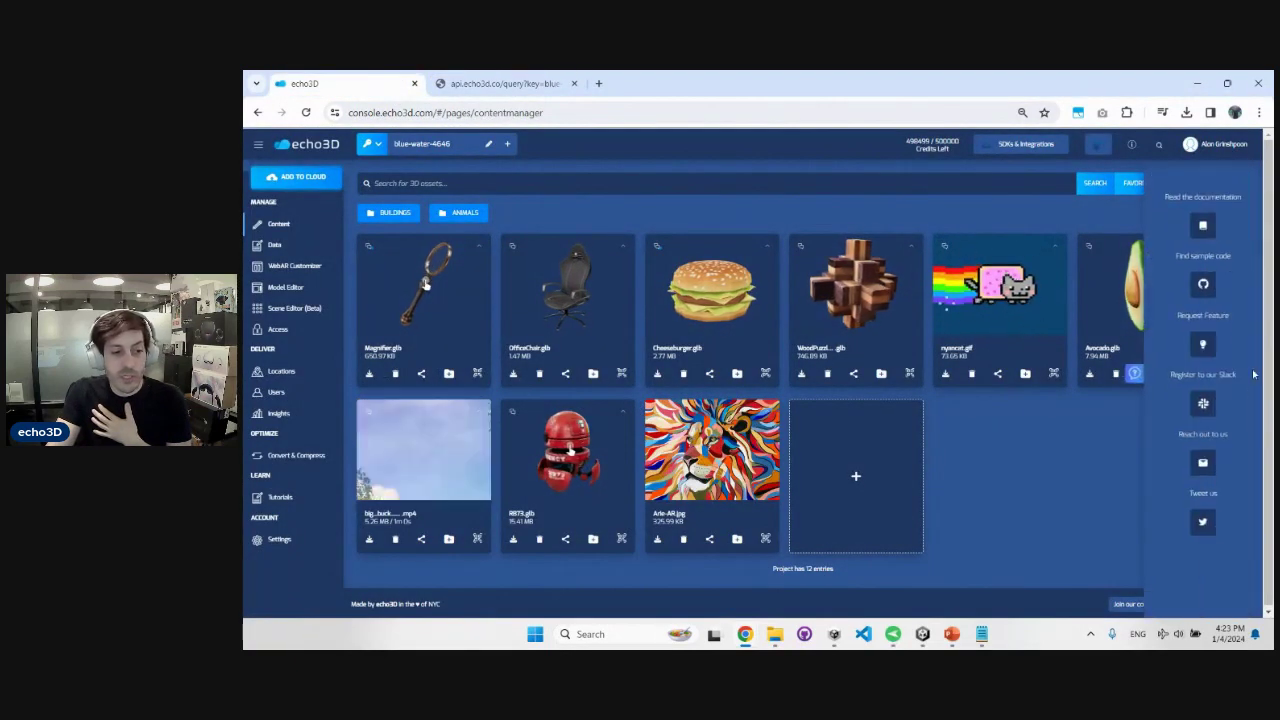
click(1205, 226)
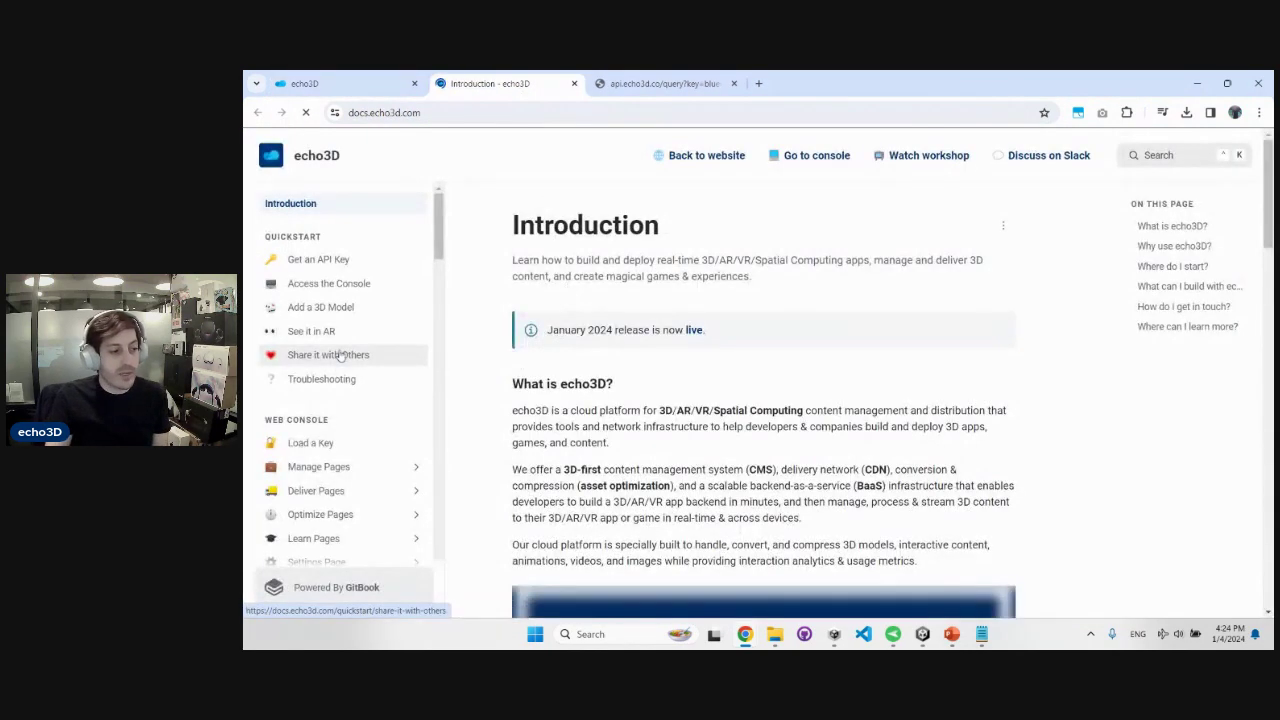
scroll(367, 340, down, 1)
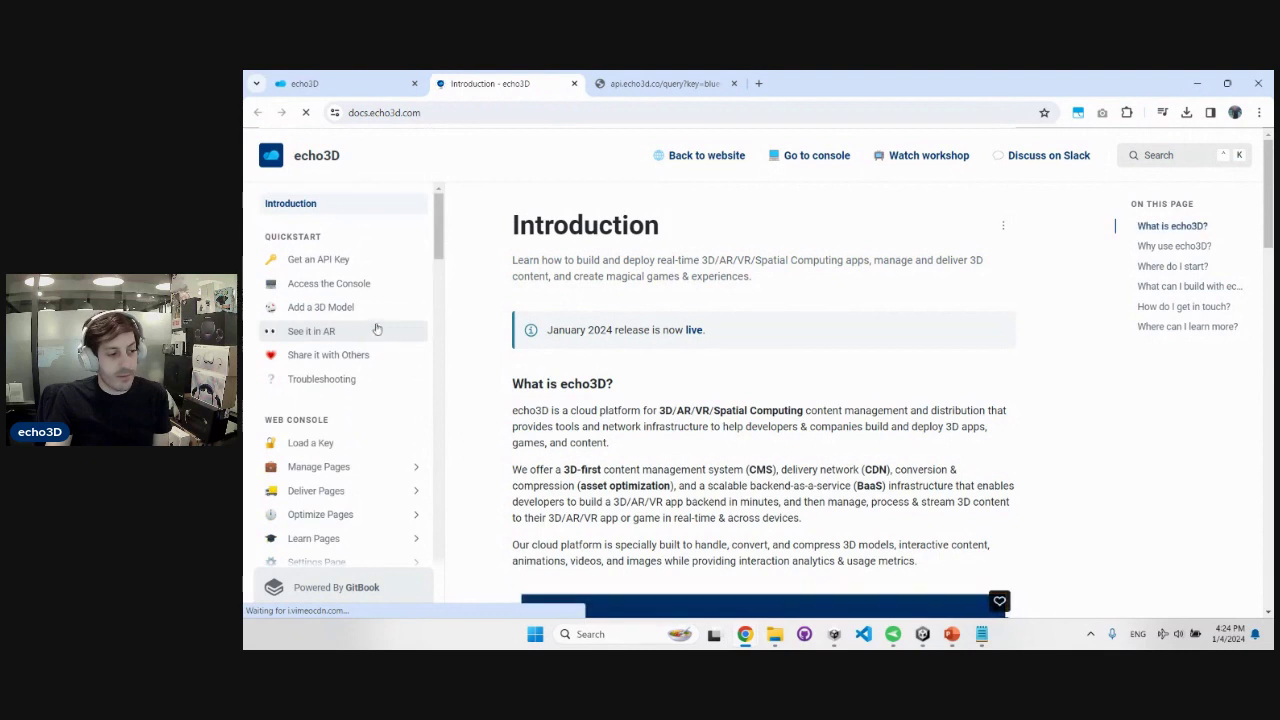
scroll(420, 288, down, 3)
scroll(383, 244, down, 3)
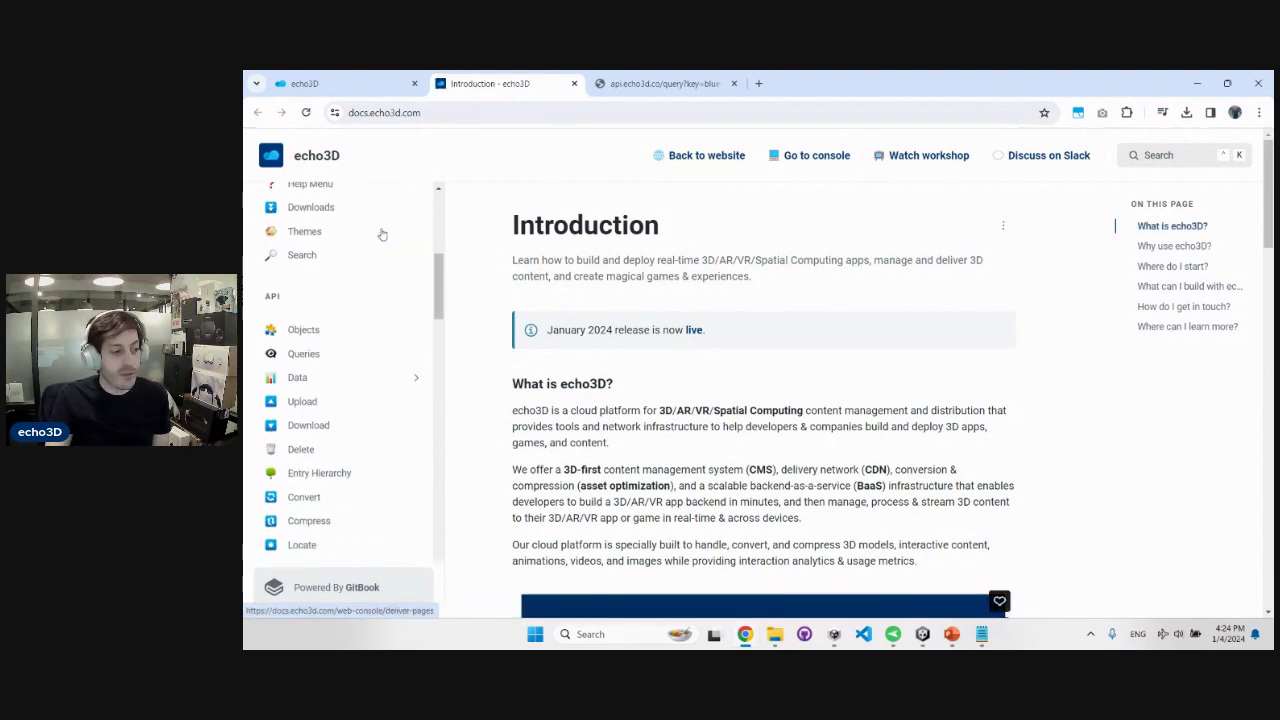
scroll(352, 309, down, 2)
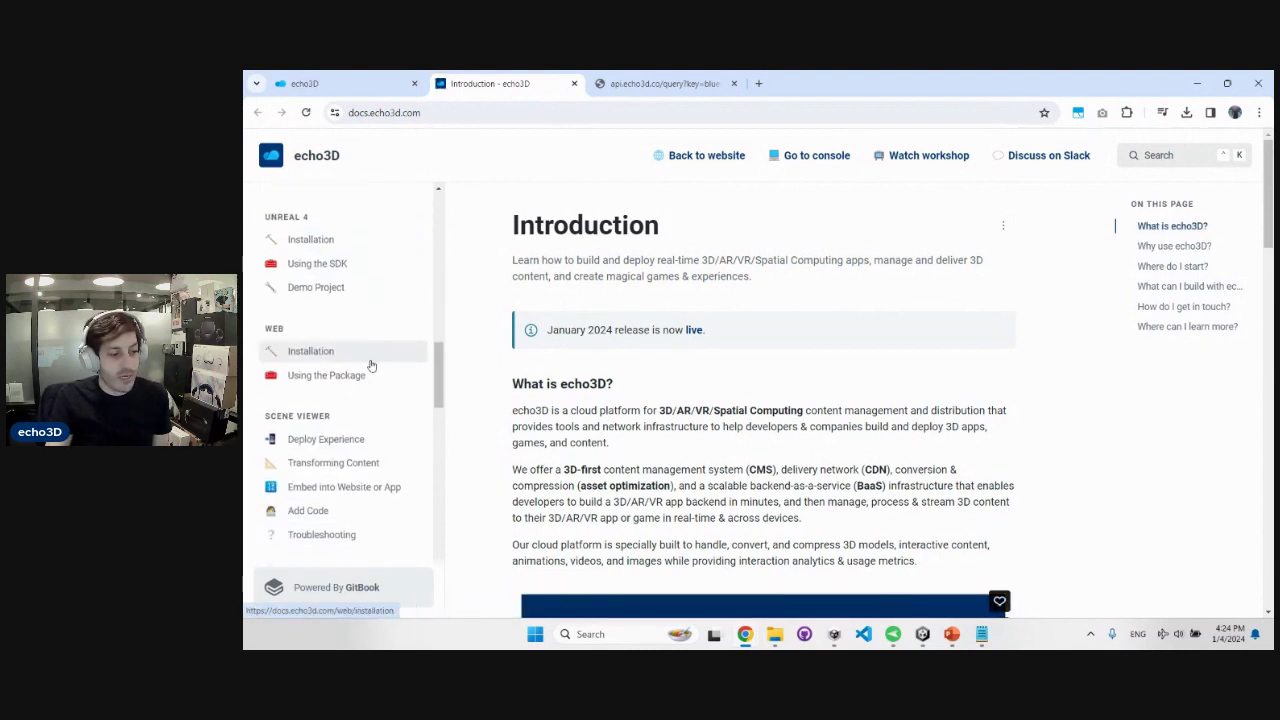
scroll(352, 345, up, 3)
scroll(370, 378, up, 5)
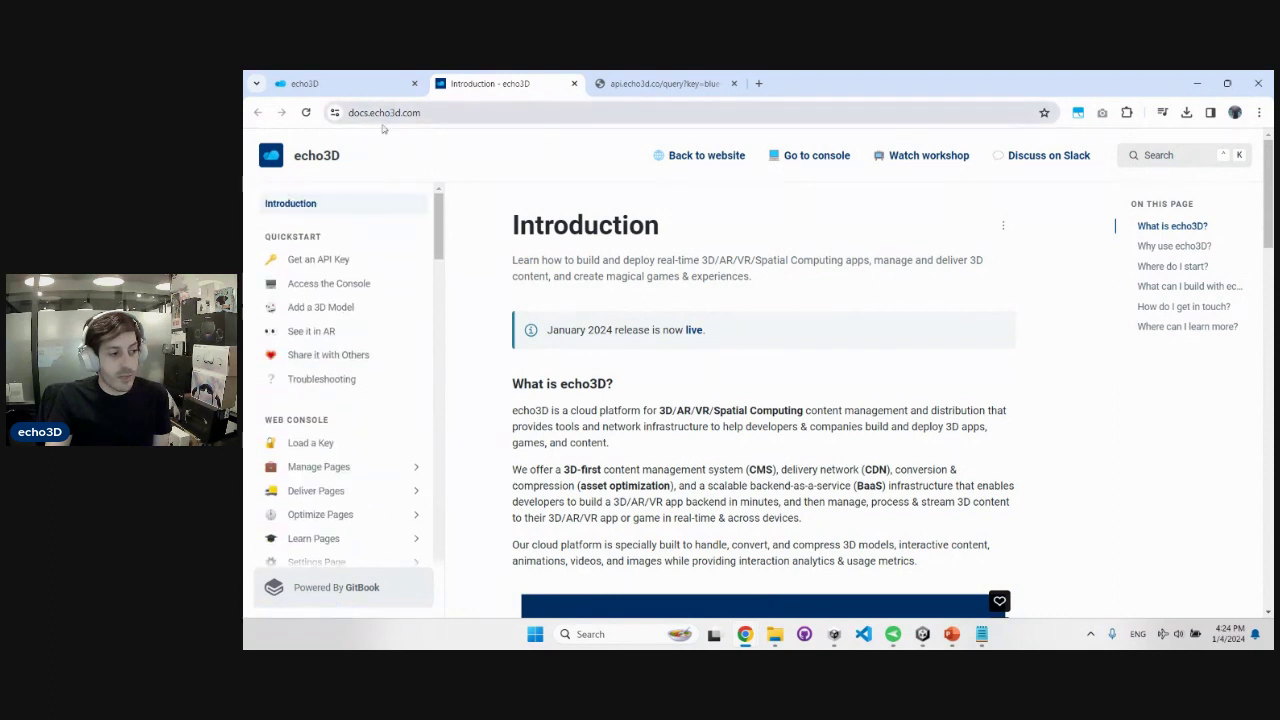
scroll(350, 415, down, 3)
scroll(350, 428, down, 1)
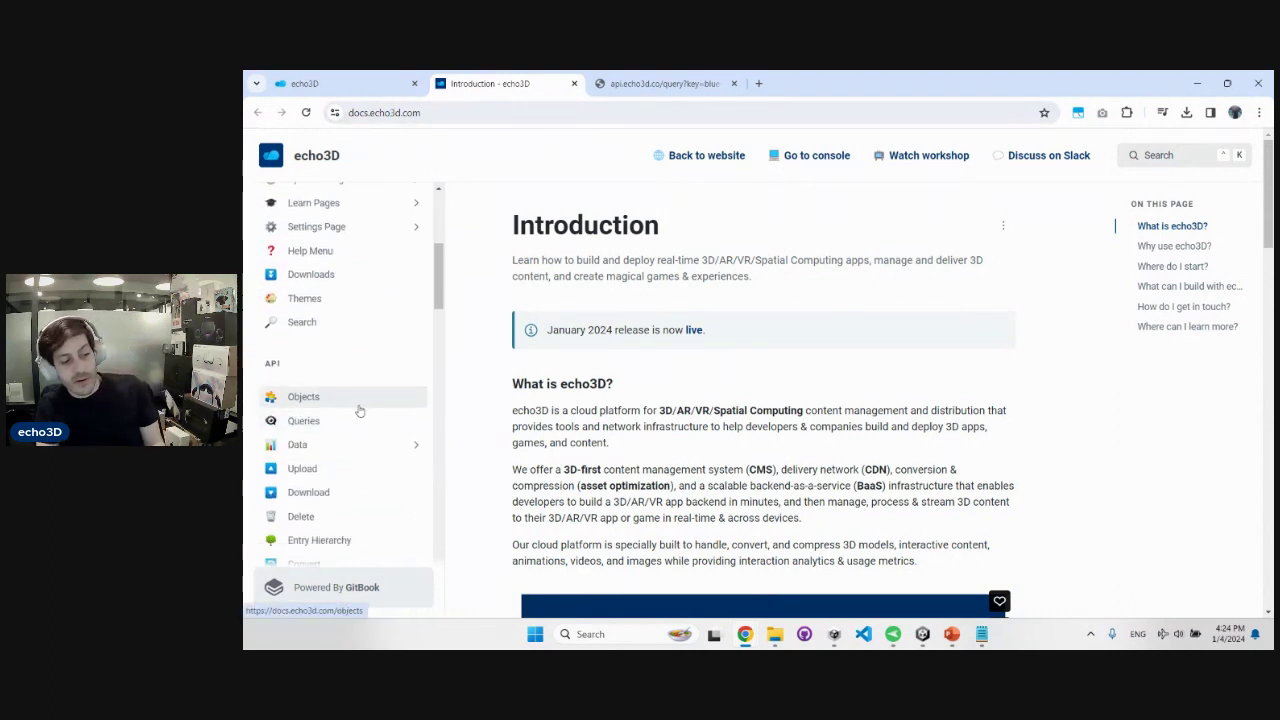
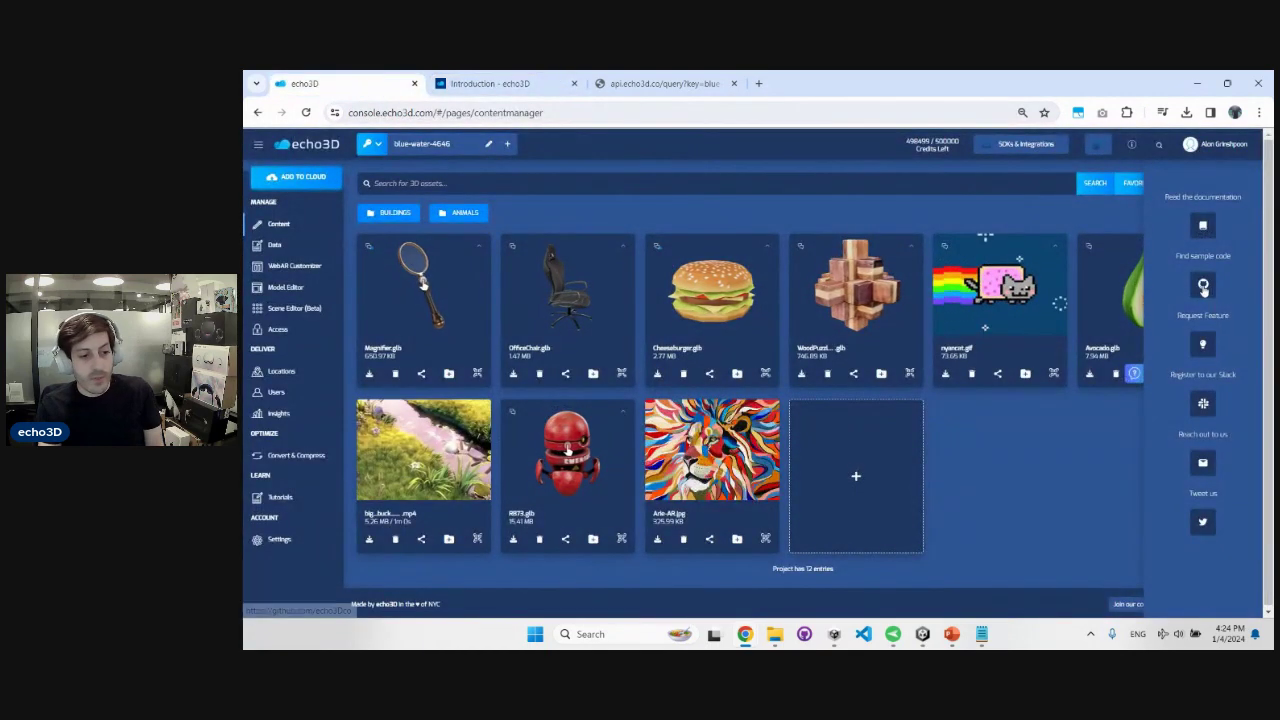
Open echo3D's sample code on GitHub from the console's help links
click(1203, 284)
click(697, 86)
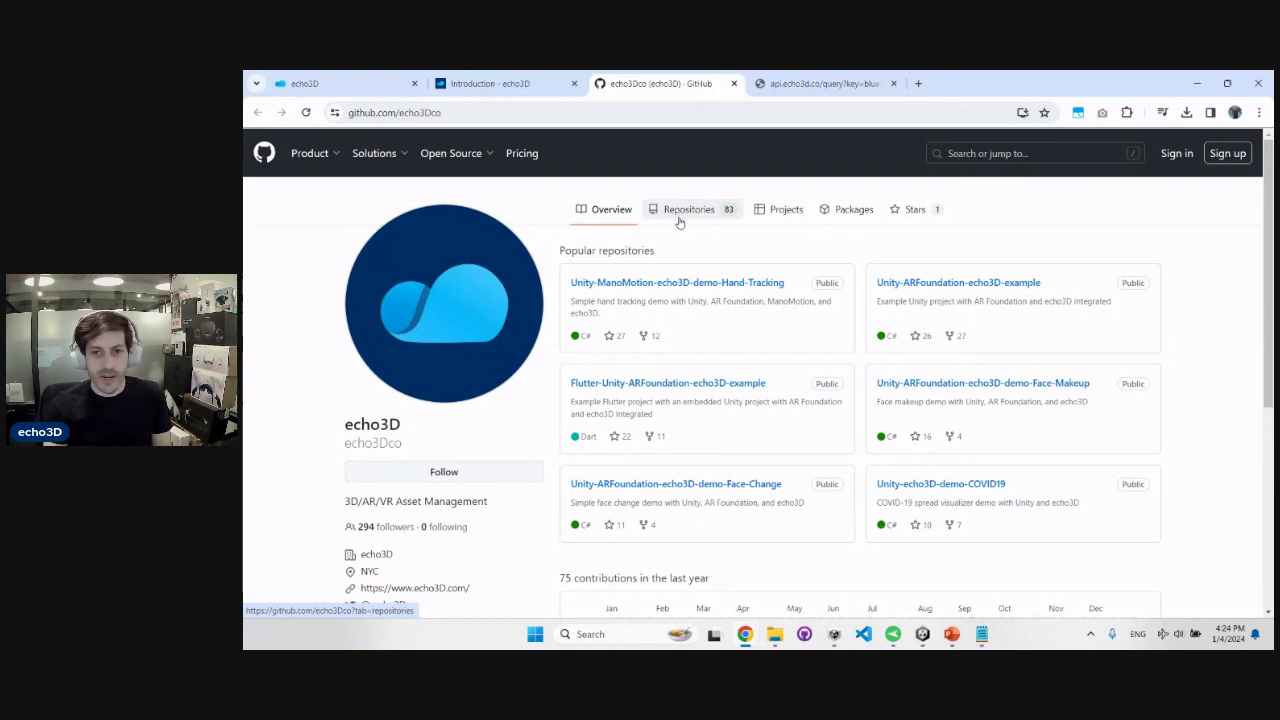
Look over the SDKs and integrations offered in the echo3D console, and switch to the echo3DSample project in a maximized Unity window
key(ctrl+1)
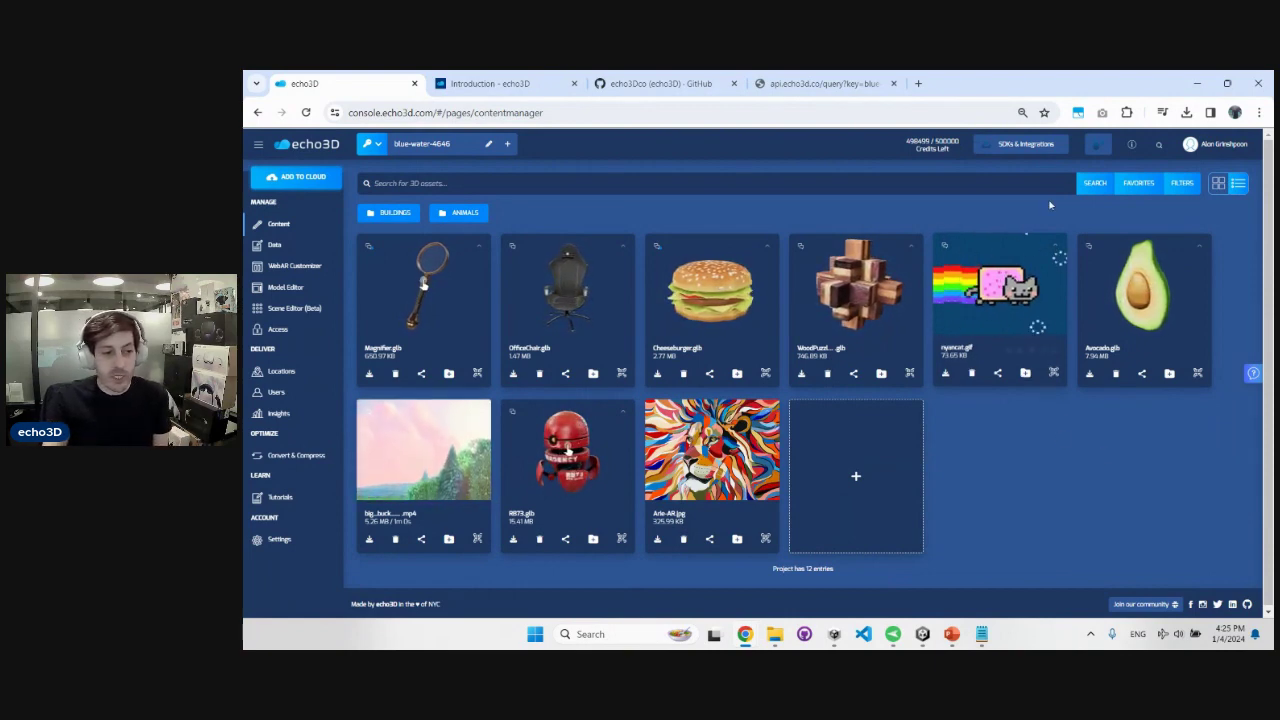
click(1040, 146)
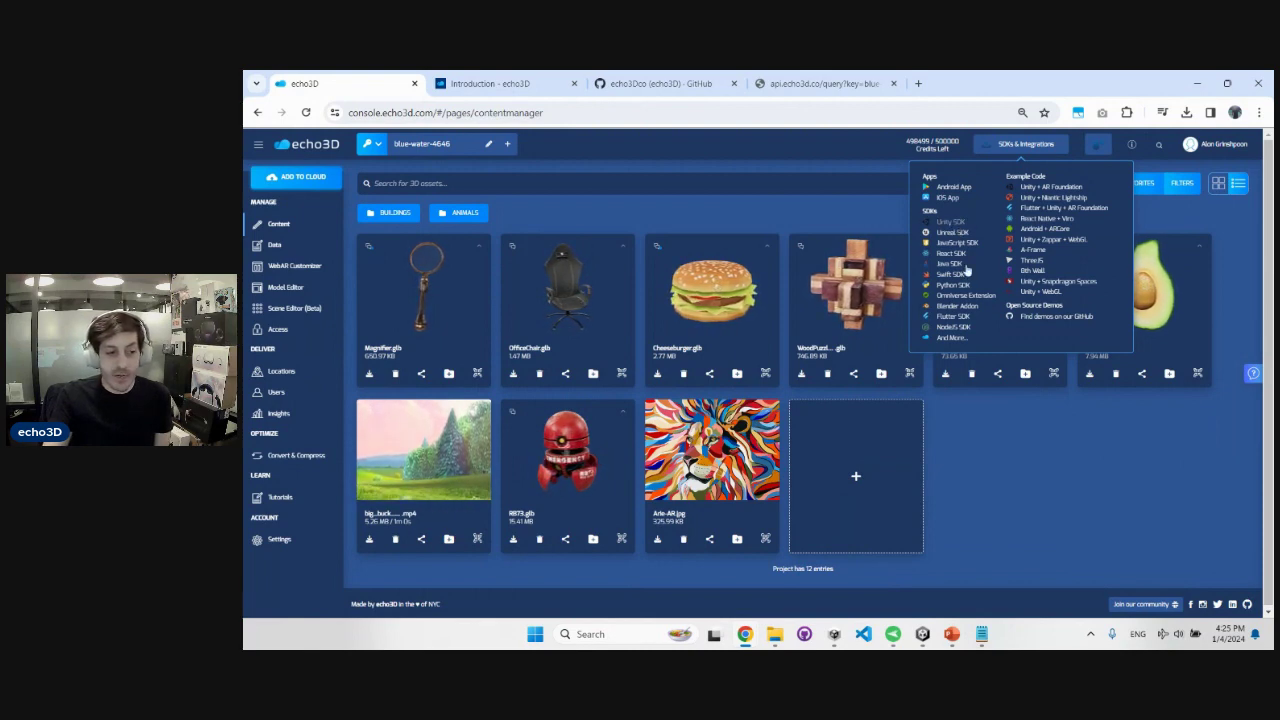
mouse_move(920, 641)
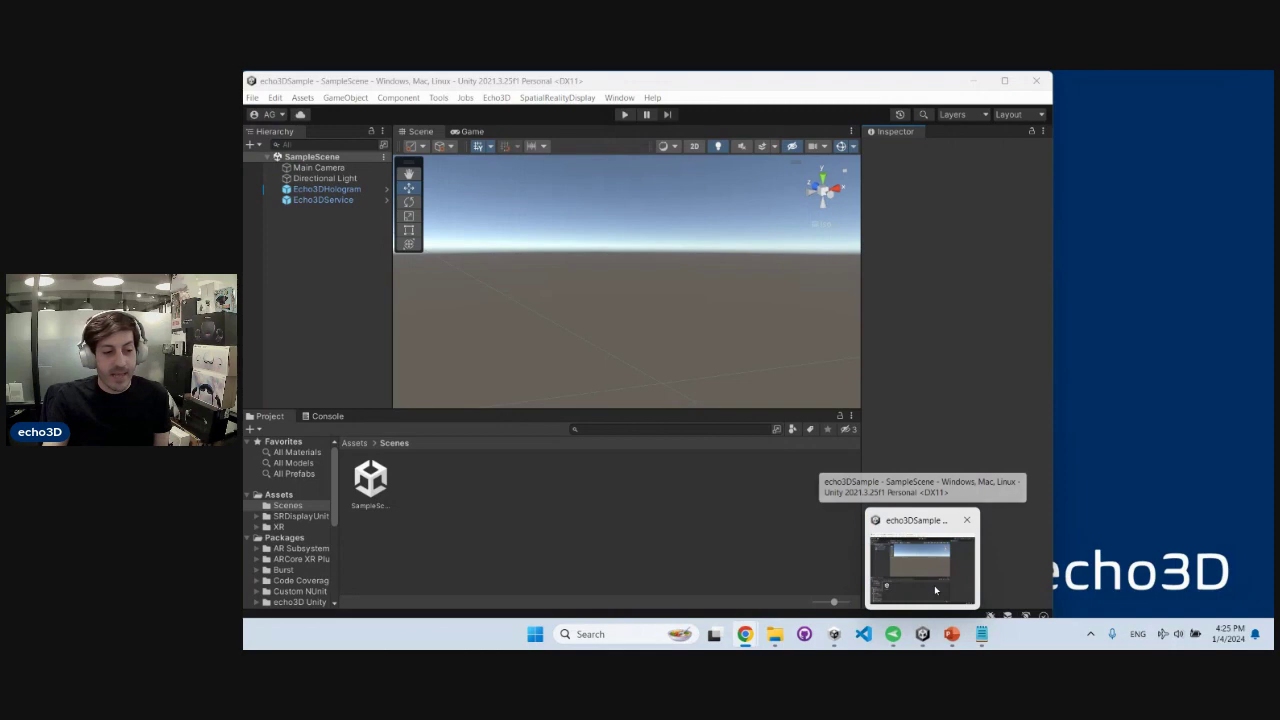
click(934, 588)
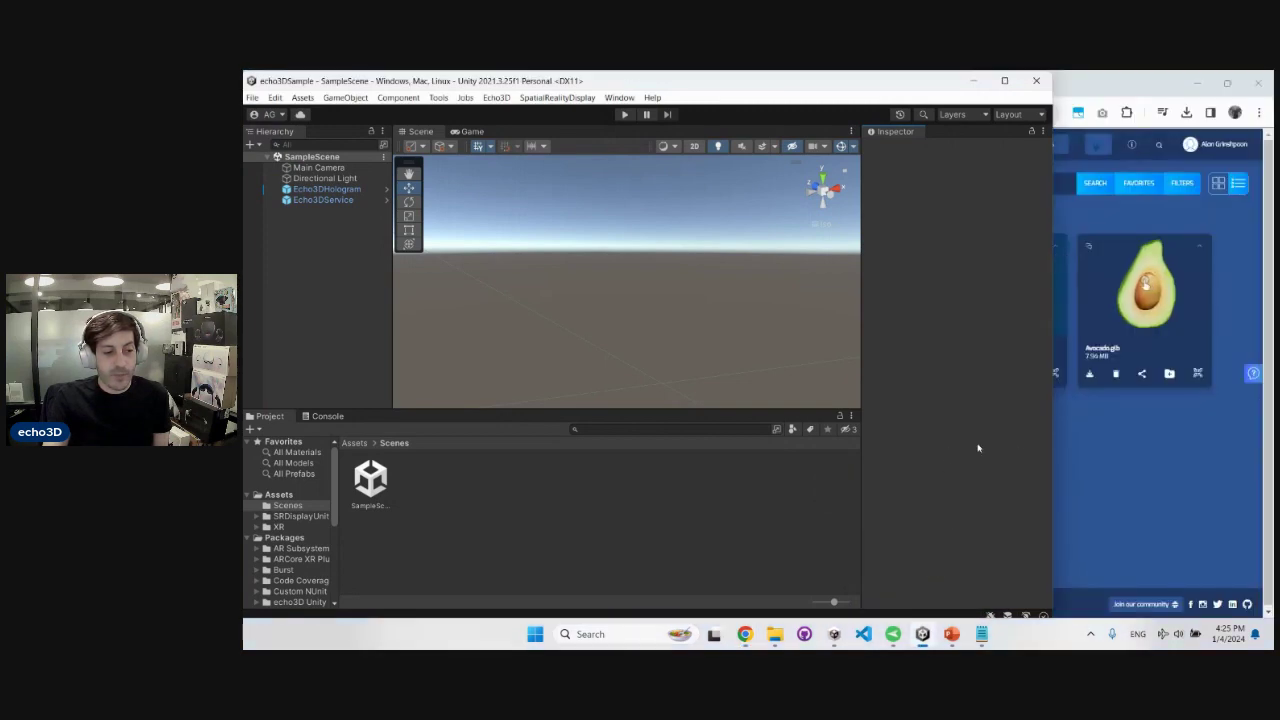
click(1006, 82)
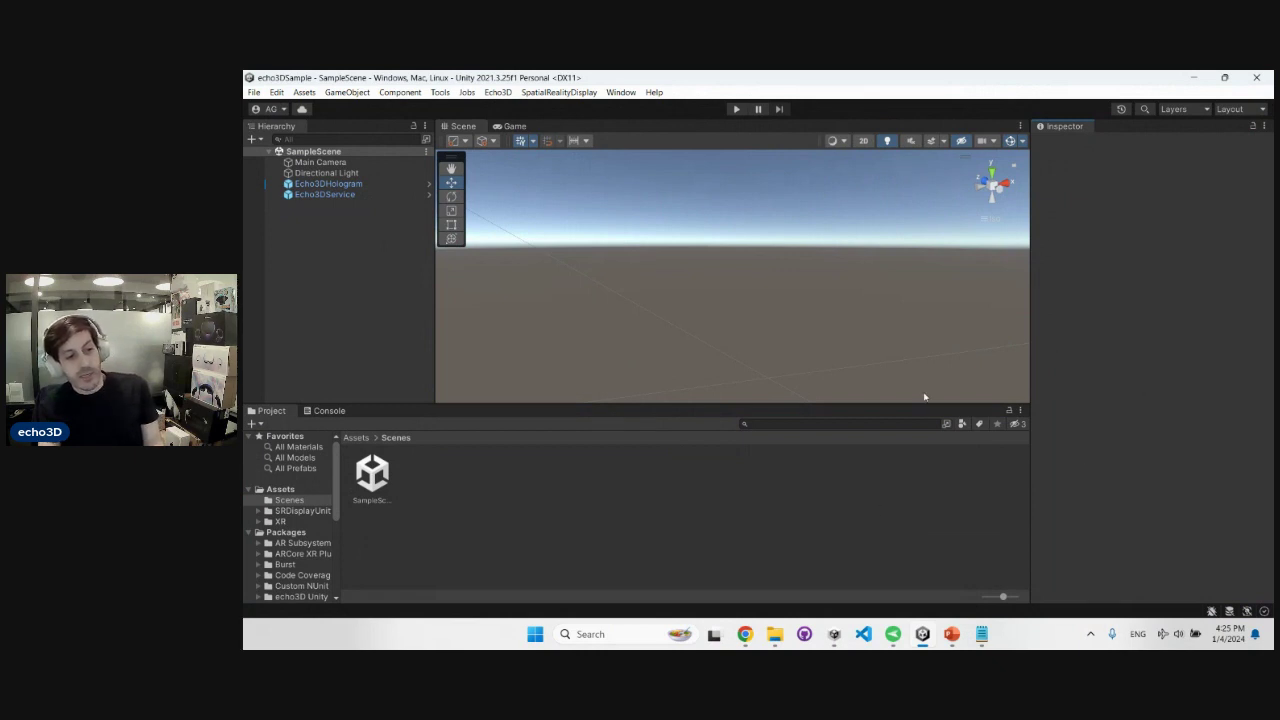
Inspect the components of the Echo3DService and Echo3DHologram objects in SampleScene
click(340, 194)
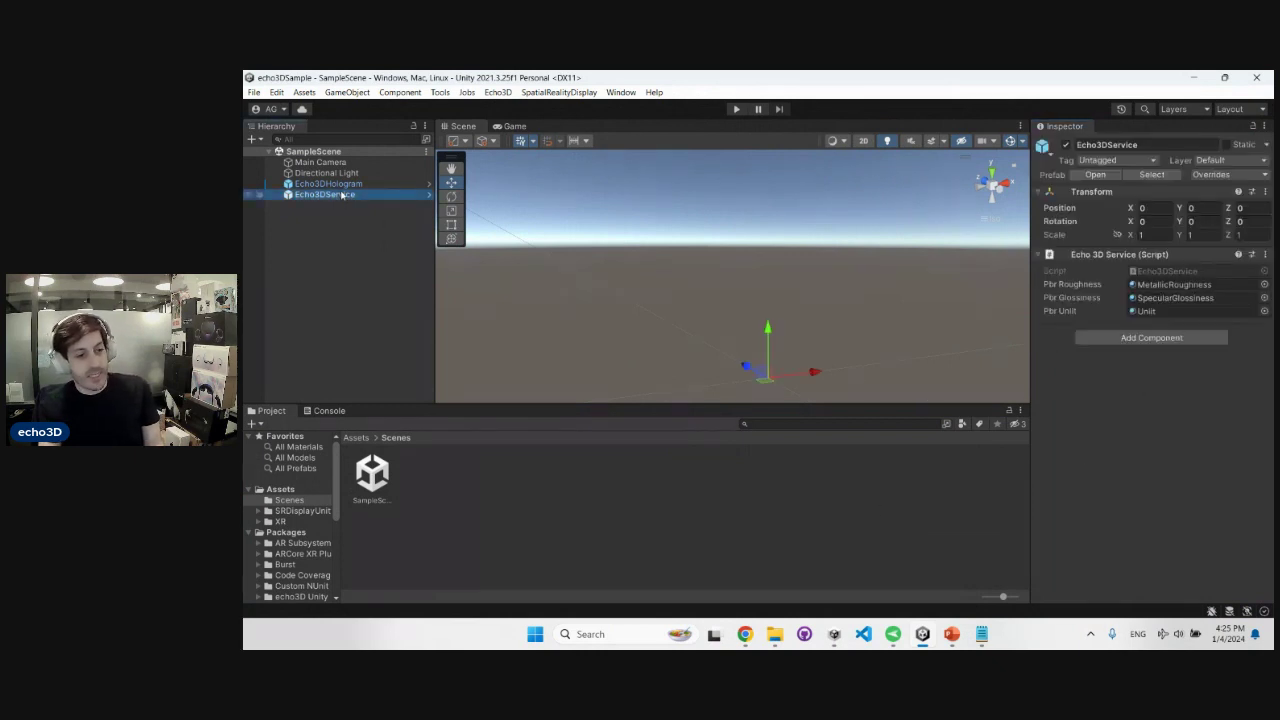
click(350, 186)
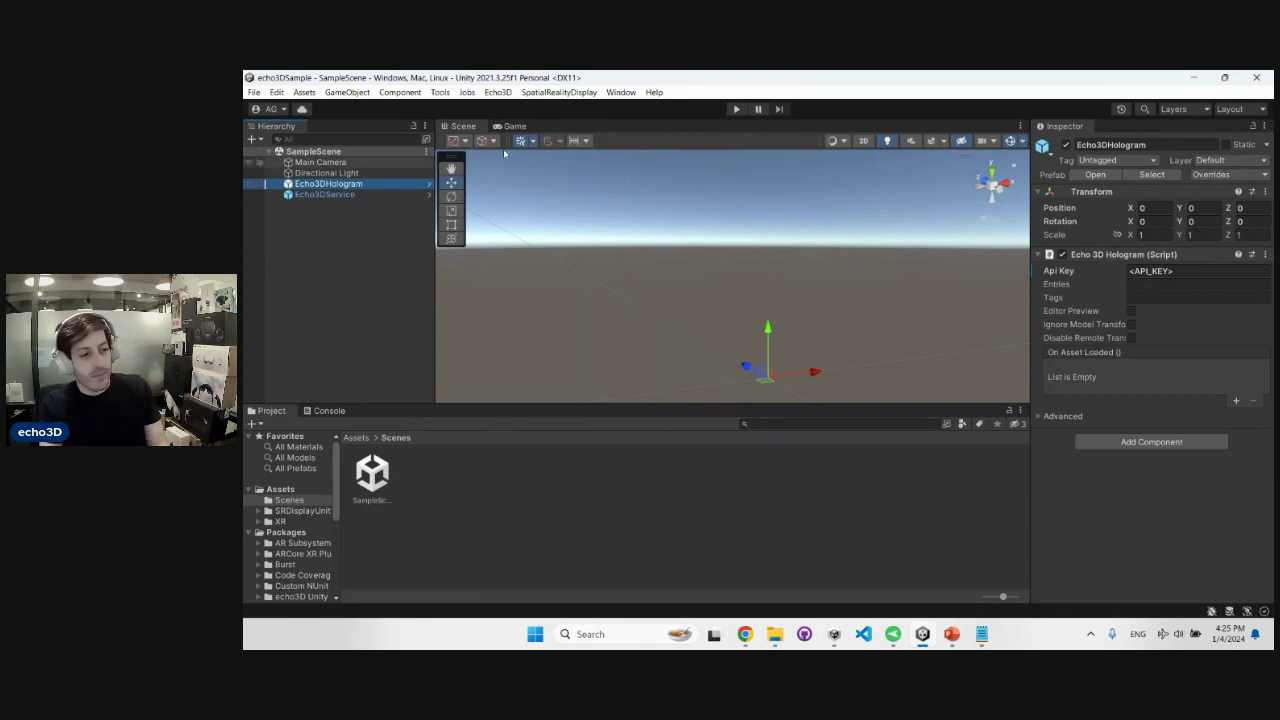
right_drag(771, 309, 737, 290)
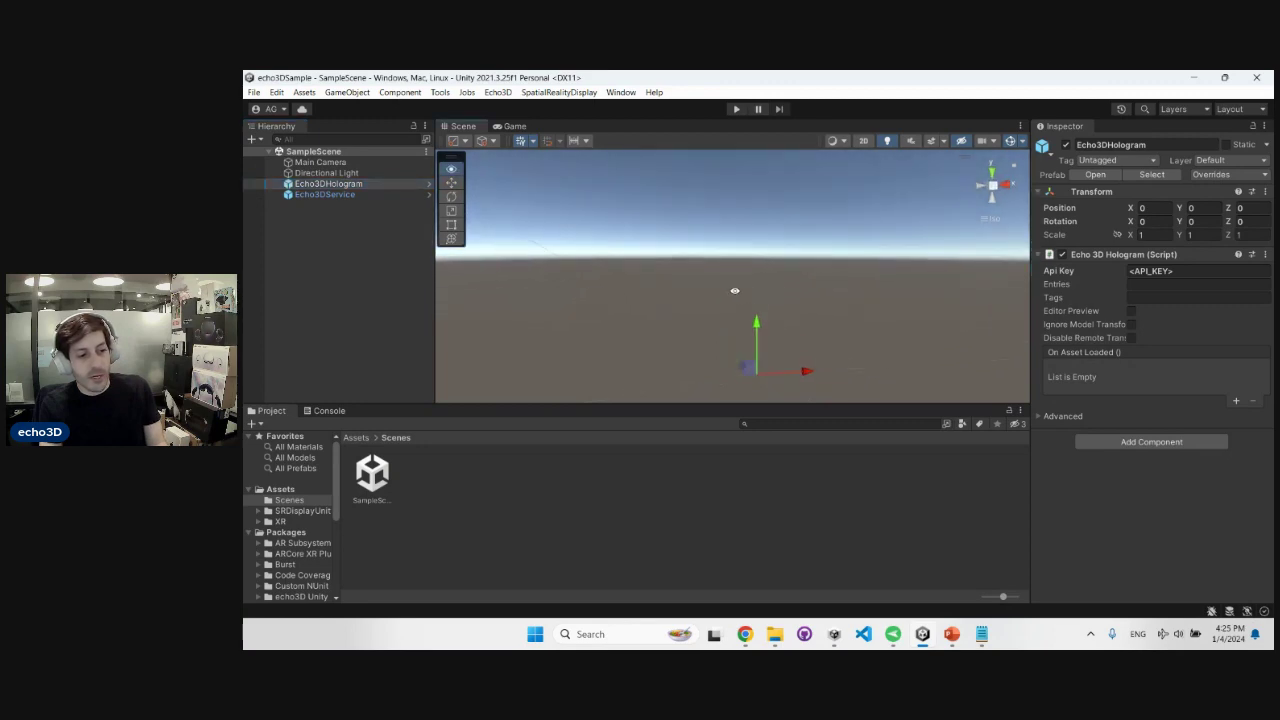
Copy the project's API key from the echo3D console and paste it as the Echo3DHologram's Api Key in Unity
key(alt+Tab)
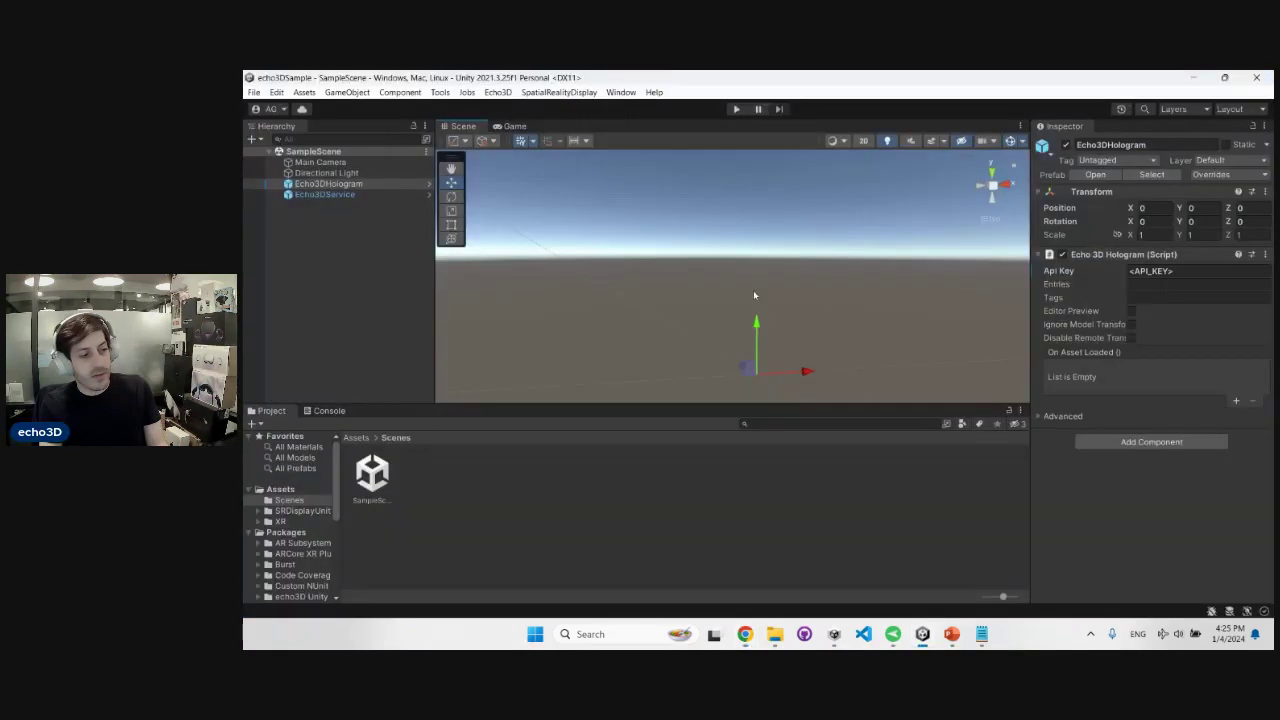
click(395, 213)
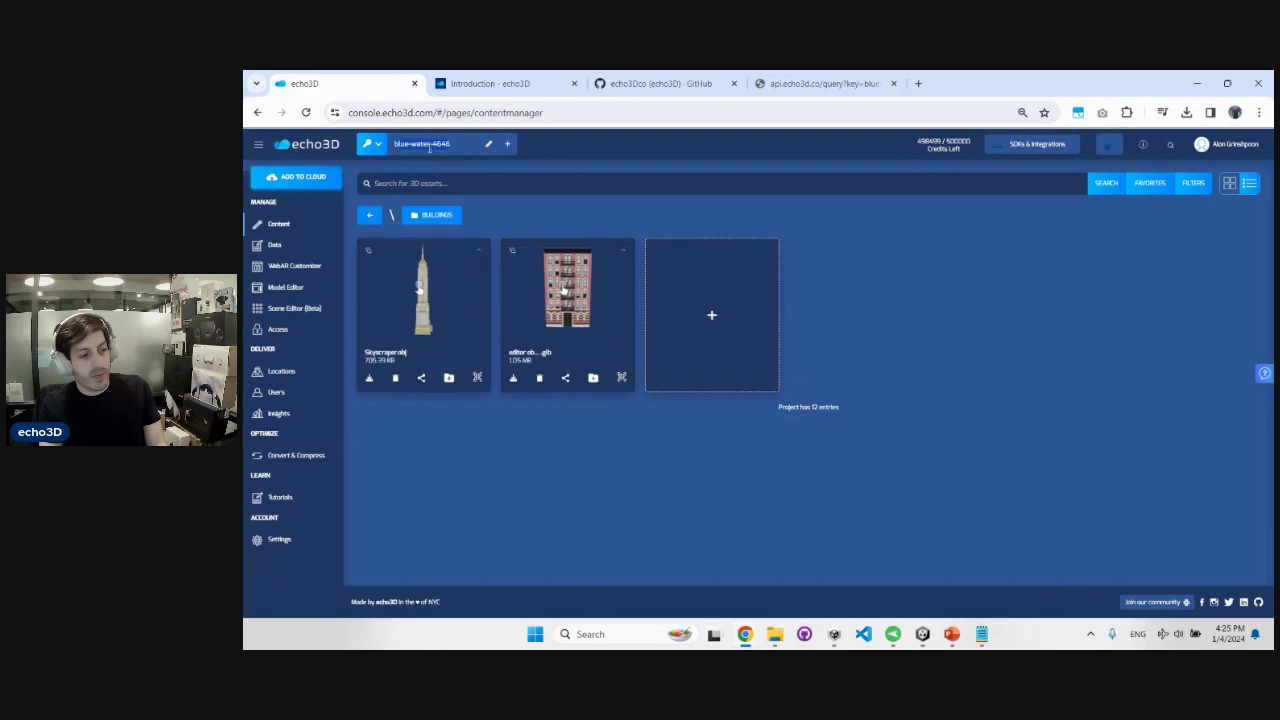
key(alt+Tab)
click(1187, 271)
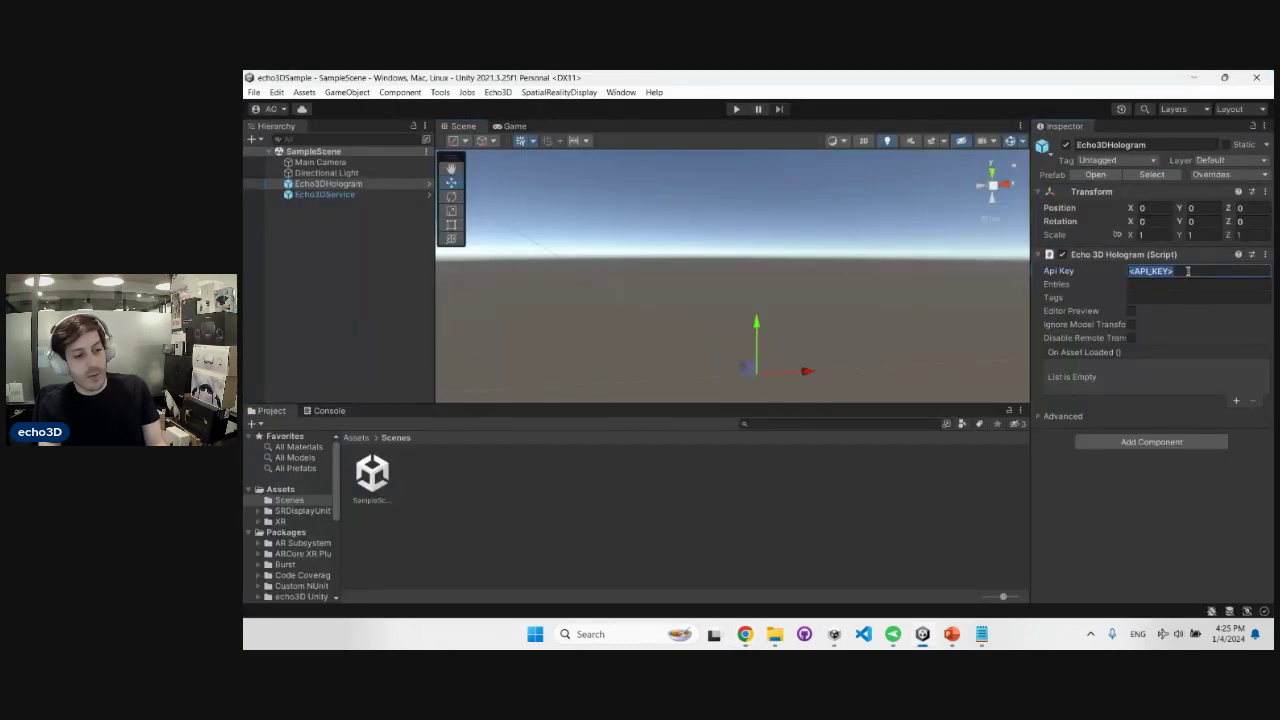
key(ctrl+v)
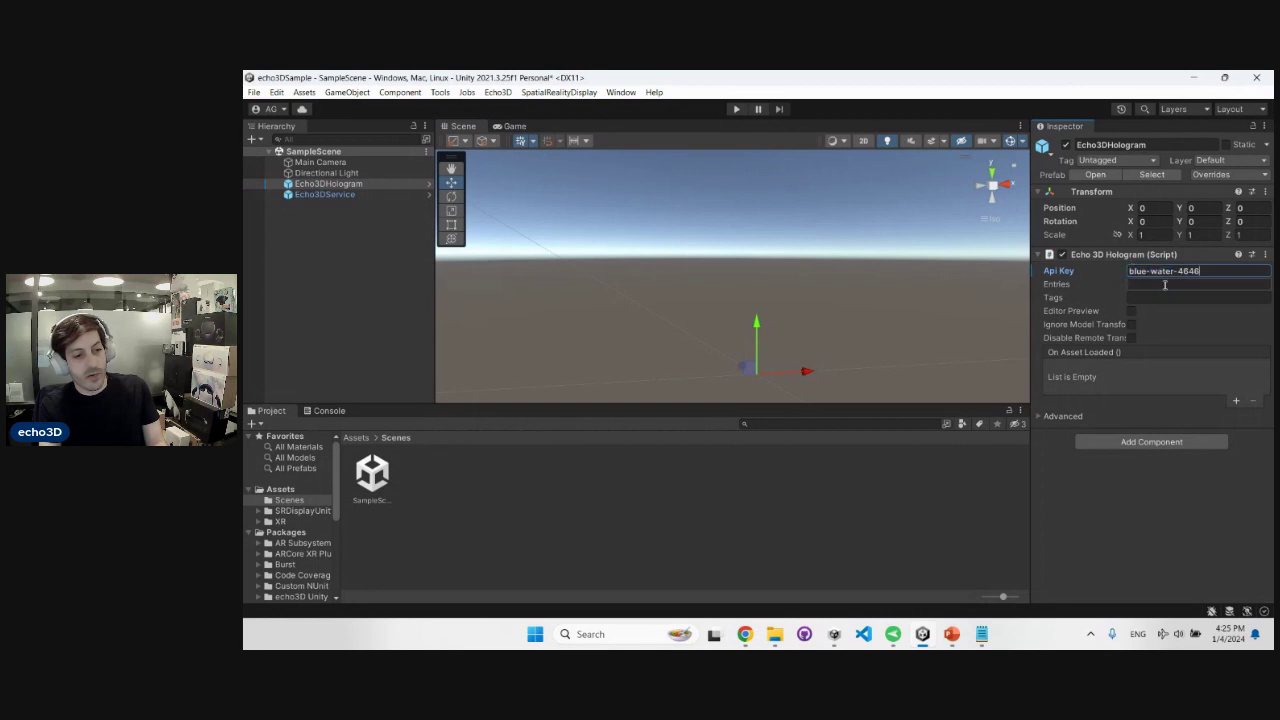
Copy the entry ID of Skyscraper.obj from the echo3D console and paste it into the Echo3DHologram's Entries in Unity
key(alt+Tab)
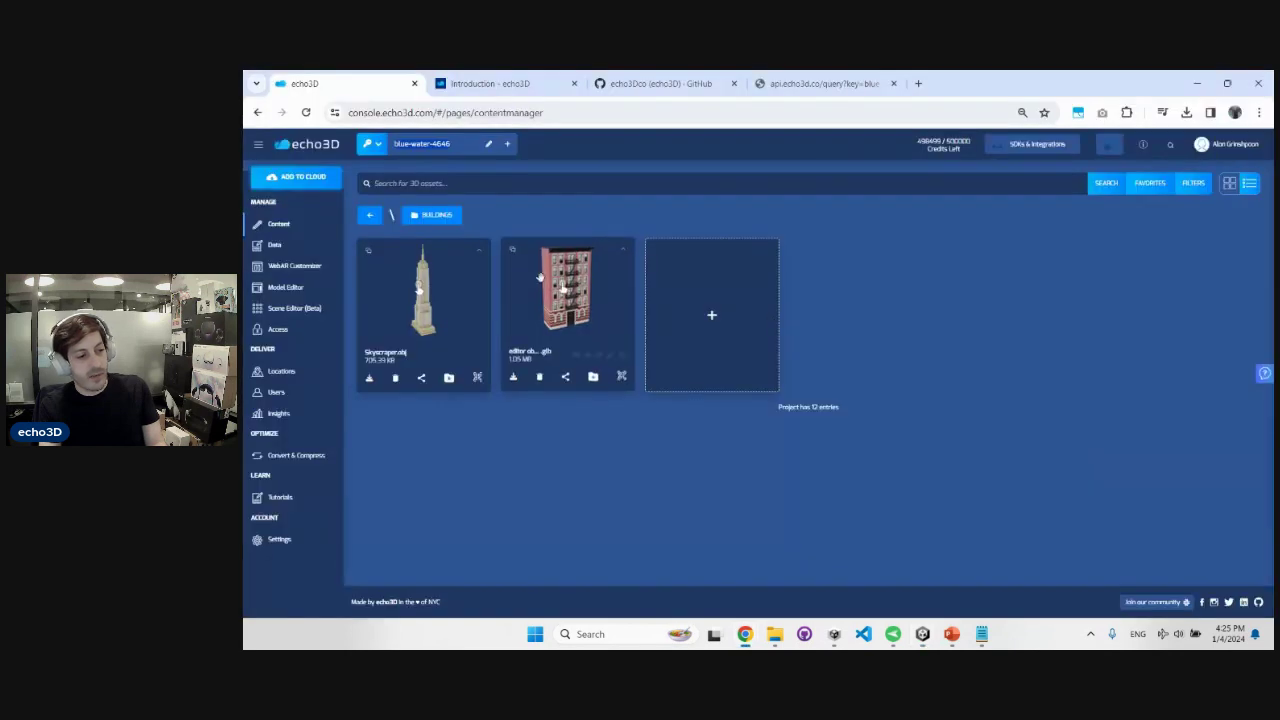
click(449, 376)
key(alt+Tab)
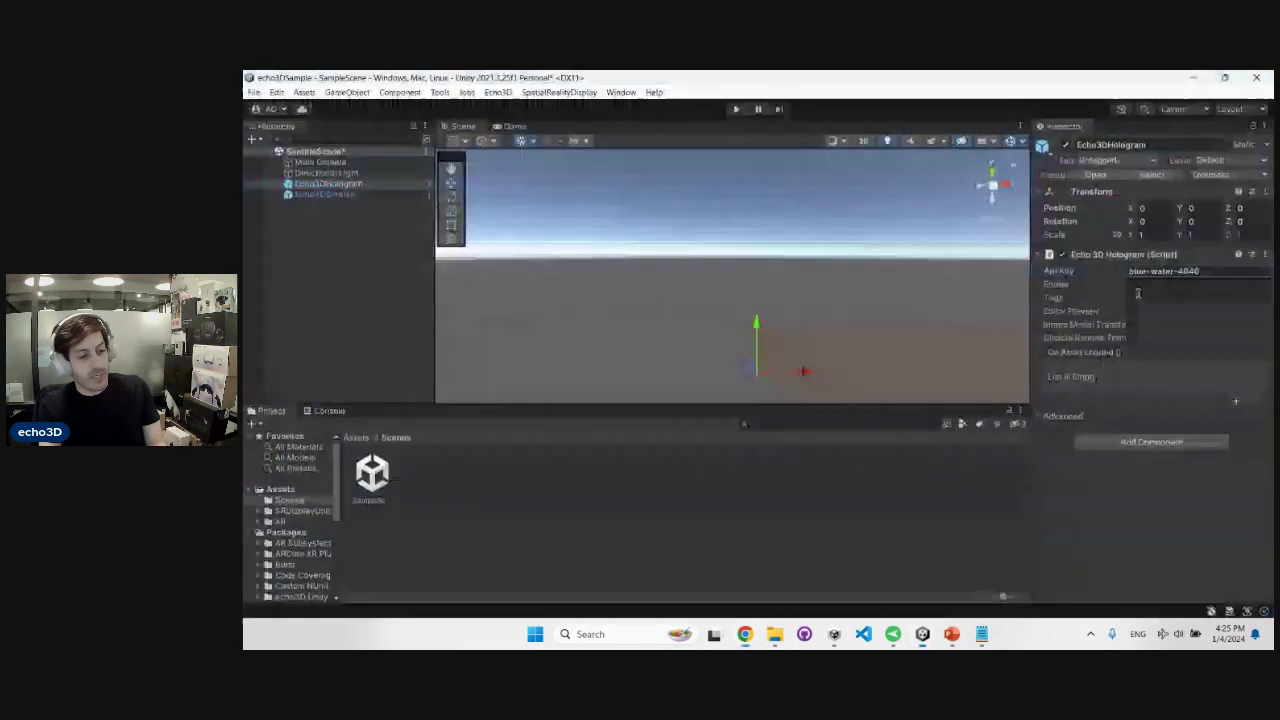
click(1150, 285)
key(ctrl+v)
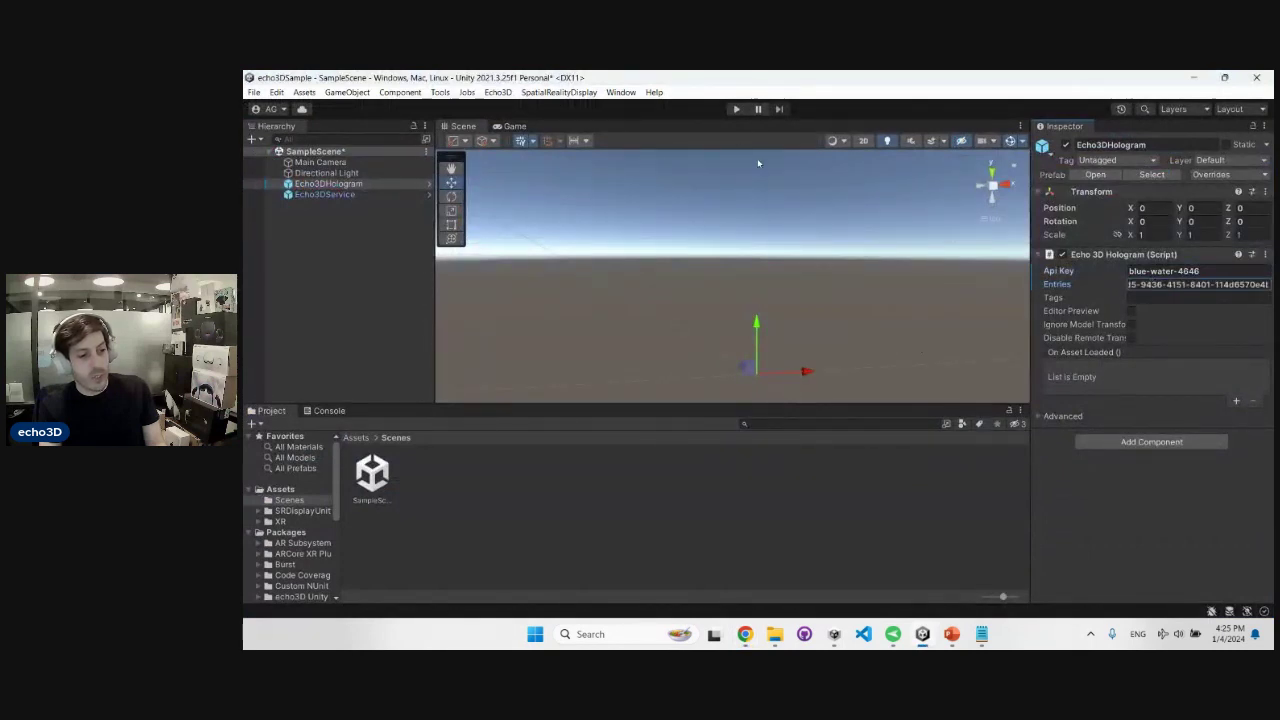
Play the scene, examine the streamed skyscraper from different angles in the Scene view, and stop playing
click(736, 109)
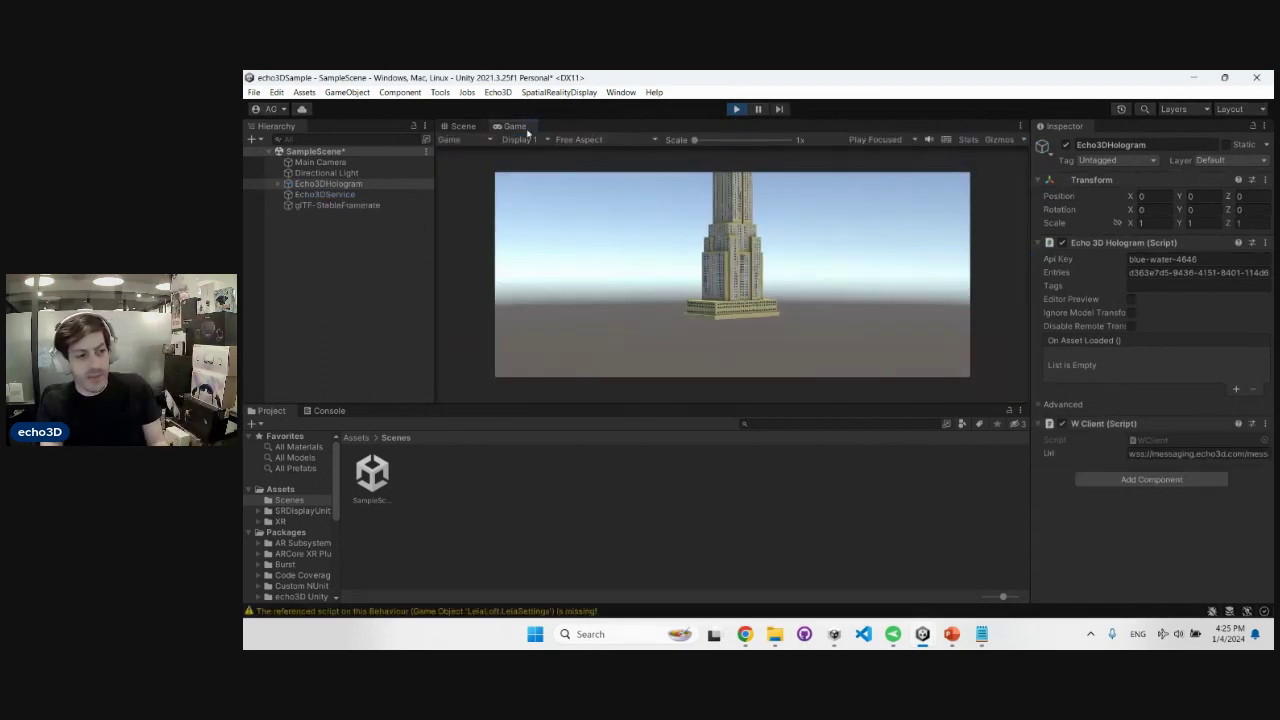
click(462, 126)
click(340, 194)
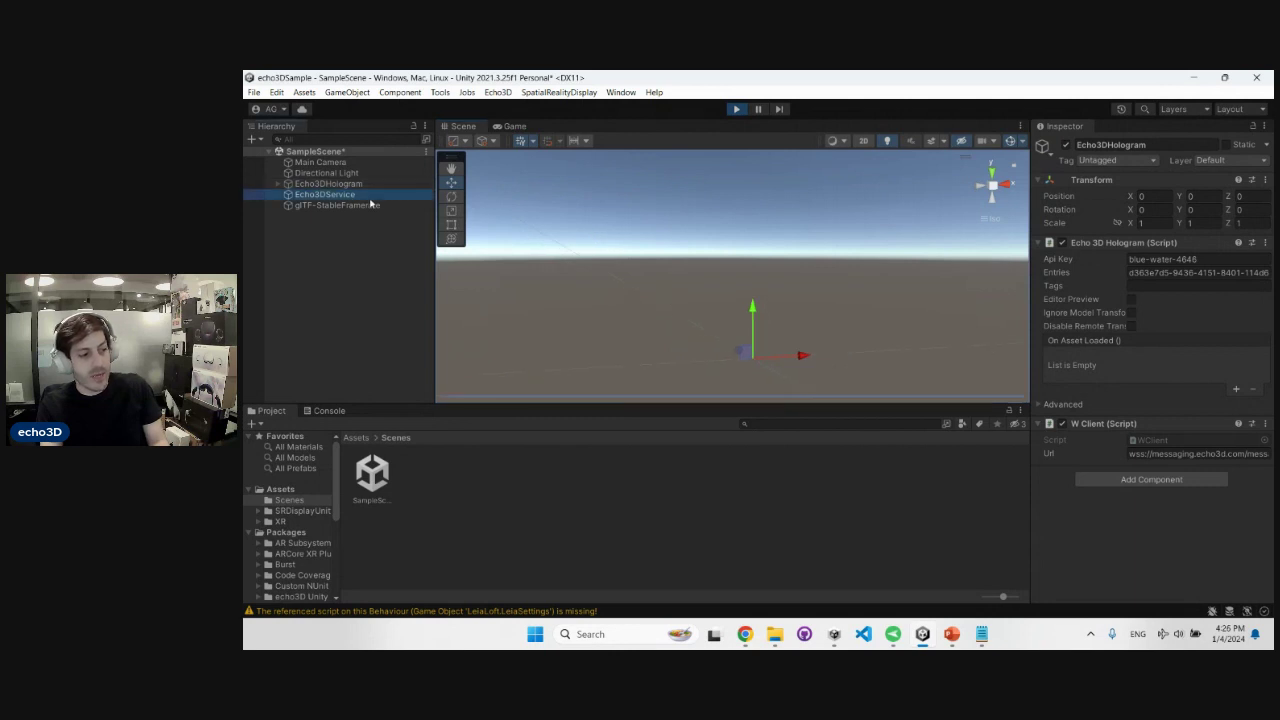
click(378, 206)
click(365, 184)
click(398, 195)
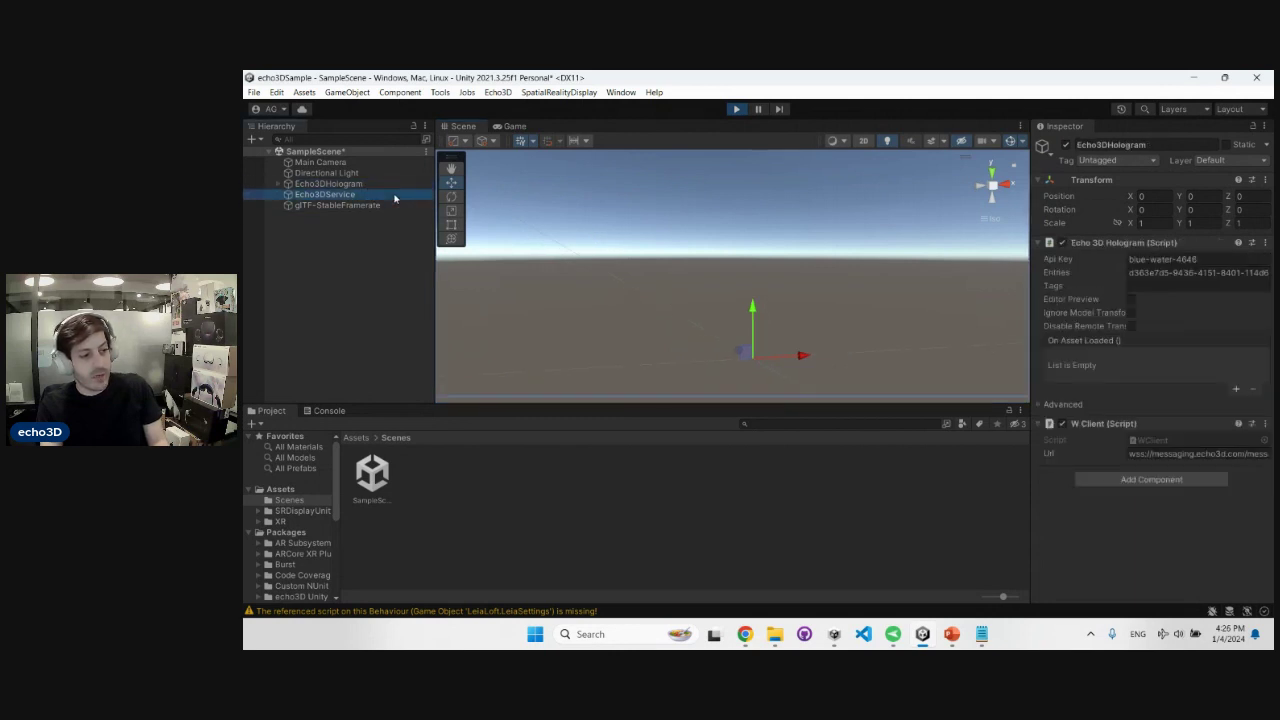
scroll(793, 283, down, 3)
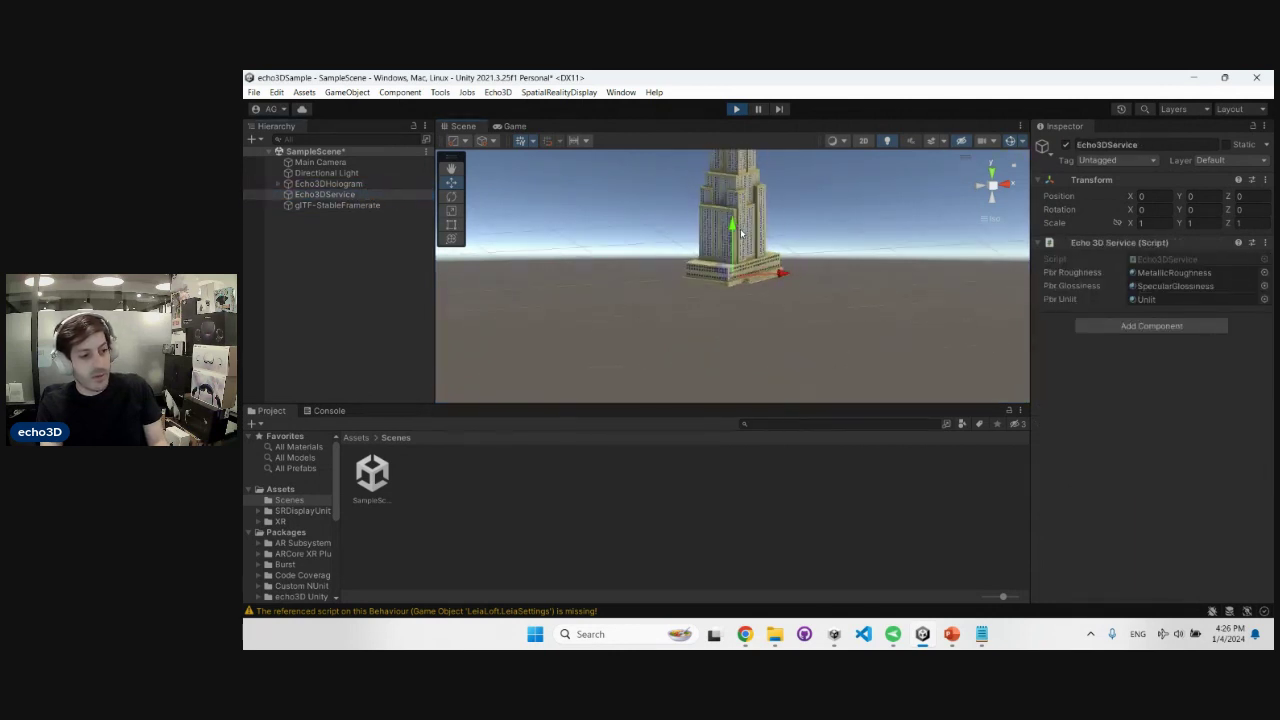
scroll(737, 232, up, 3)
scroll(734, 215, down, 3)
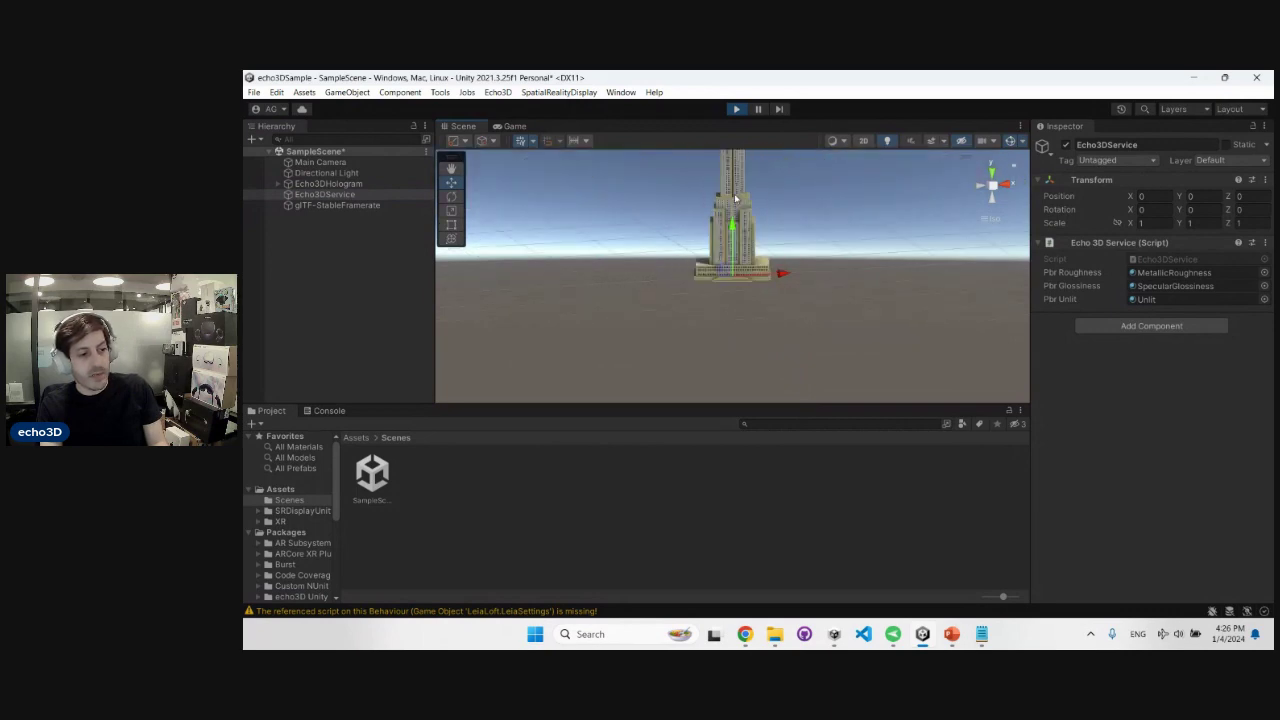
alt+drag(732, 203, 808, 274)
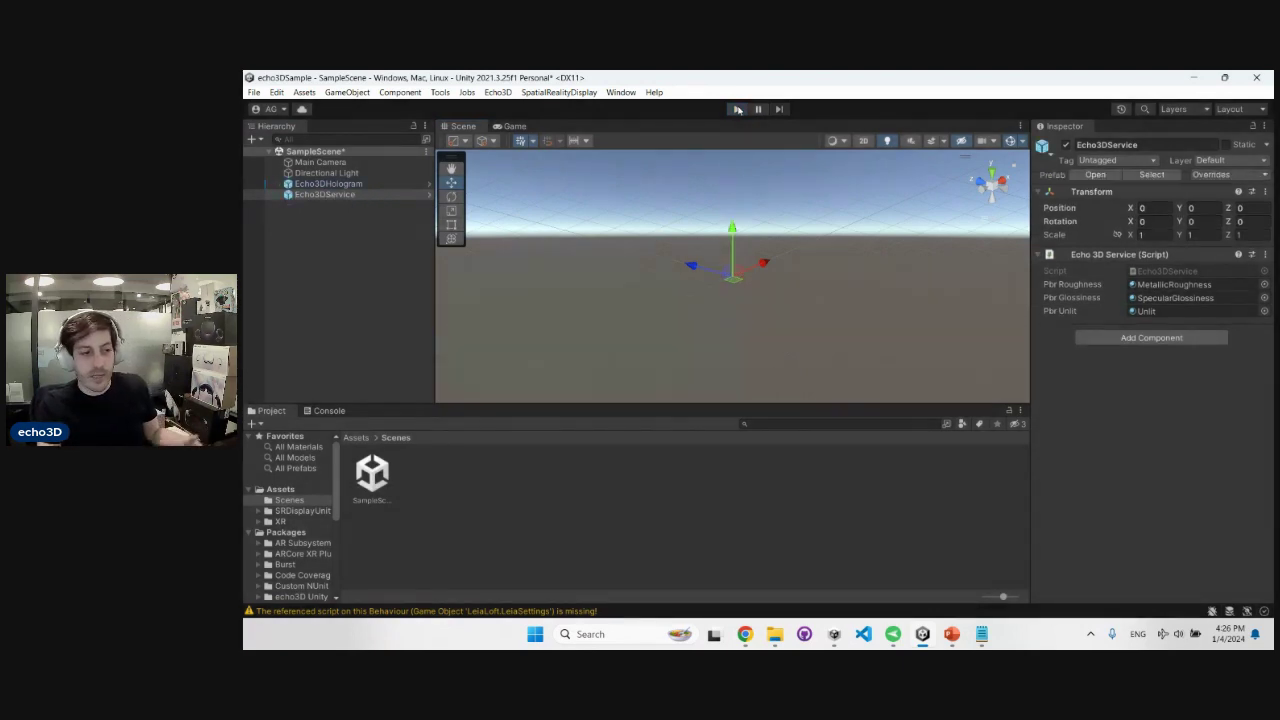
Play the scene again and open the metadata of Skyscraper.obj in the echo3D console
click(737, 109)
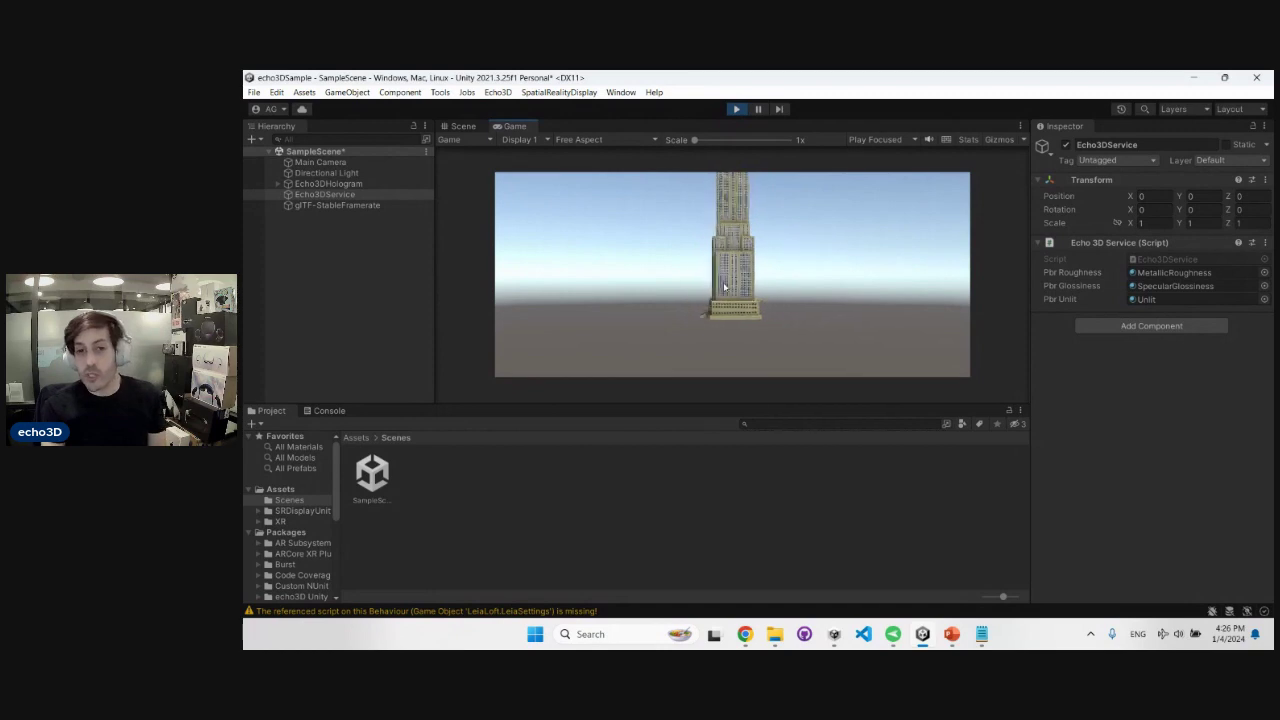
key(alt+Tab)
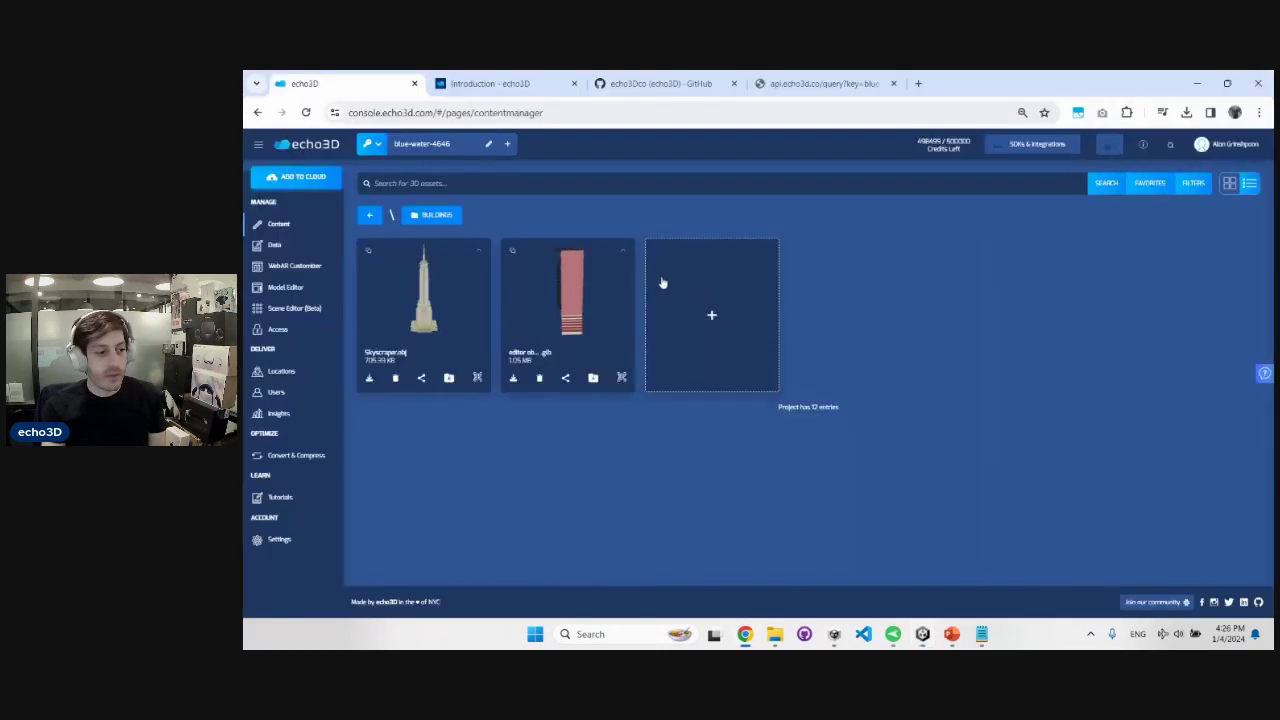
click(480, 251)
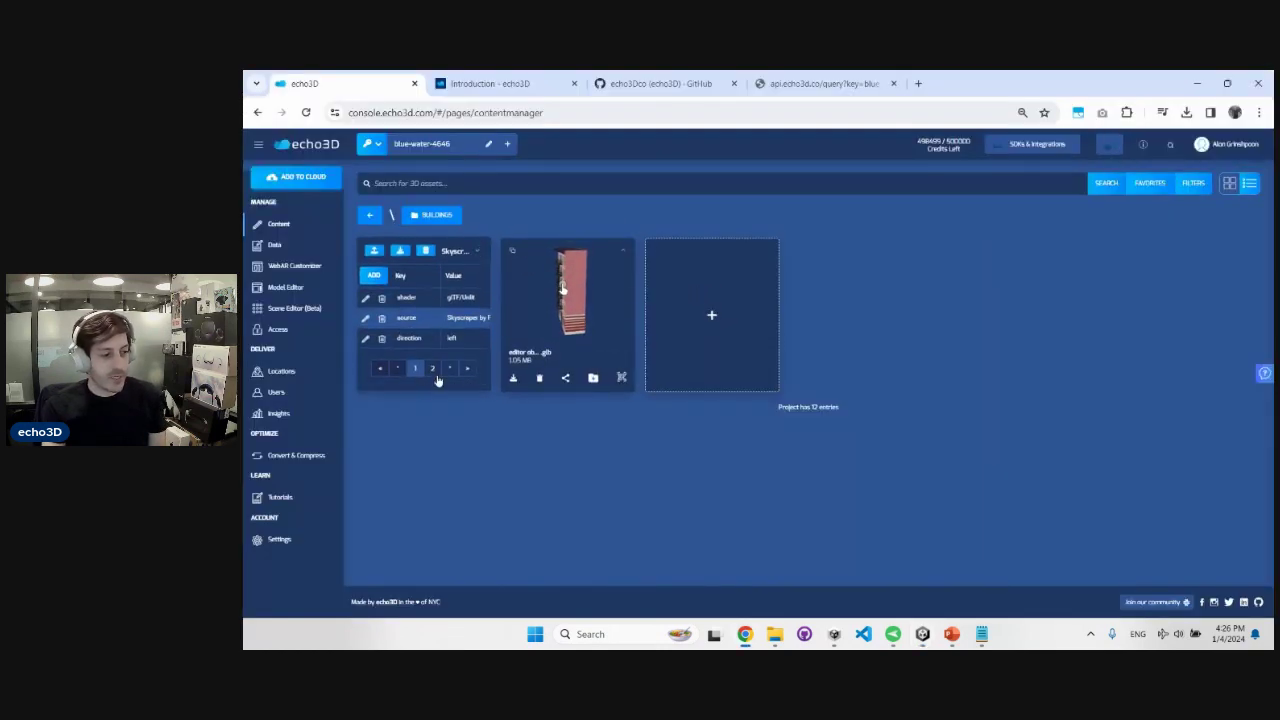
click(365, 339)
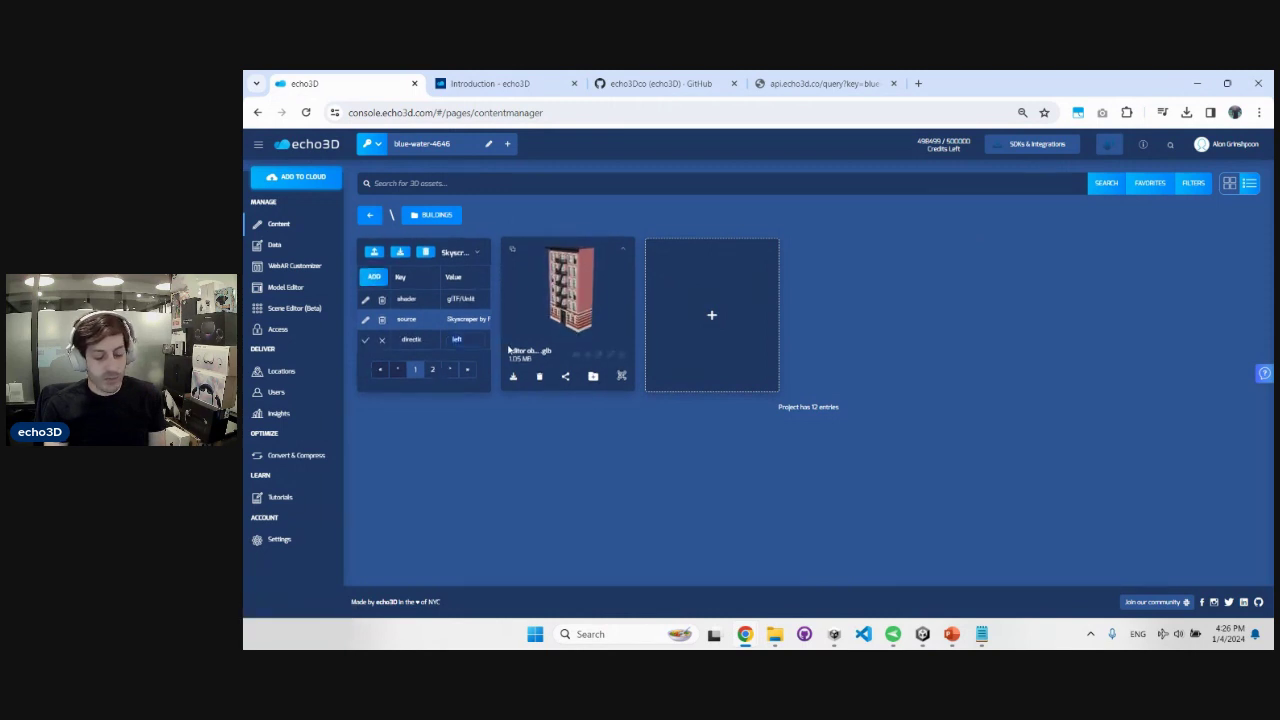
text(right)
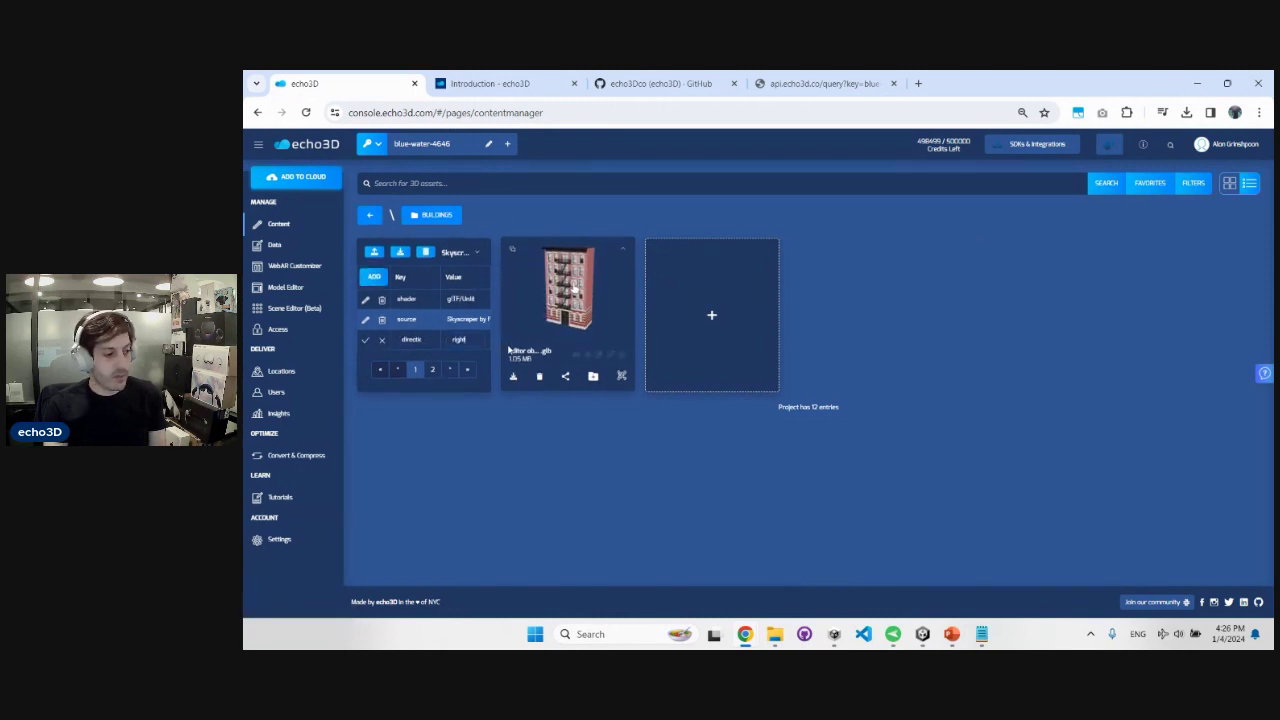
click(381, 340)
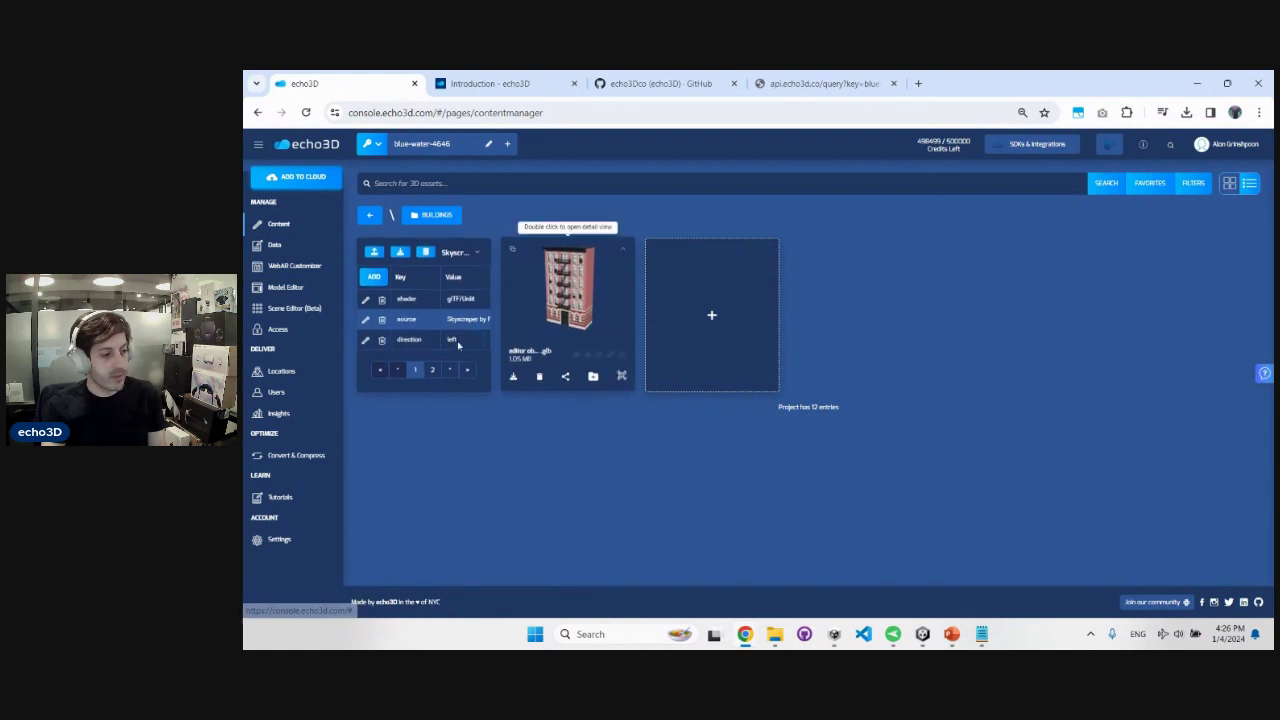
Delete the direction entry from the skyscraper's metadata and return to the running scene in Unity
click(381, 341)
click(815, 191)
key(alt+Tab)
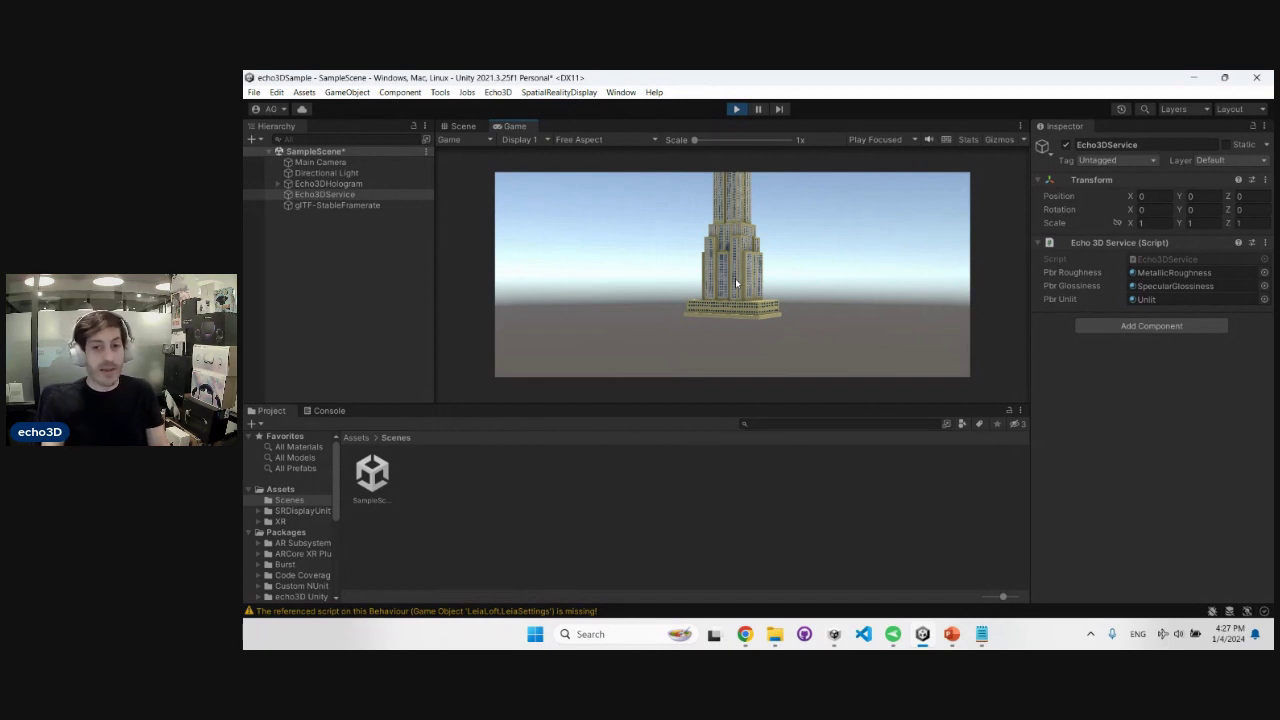
Add the metadata key direction with the value right to the skyscraper in the echo3D console, and expand Echo3DHologram in Unity's running scene
key(alt+Tab)
click(373, 276)
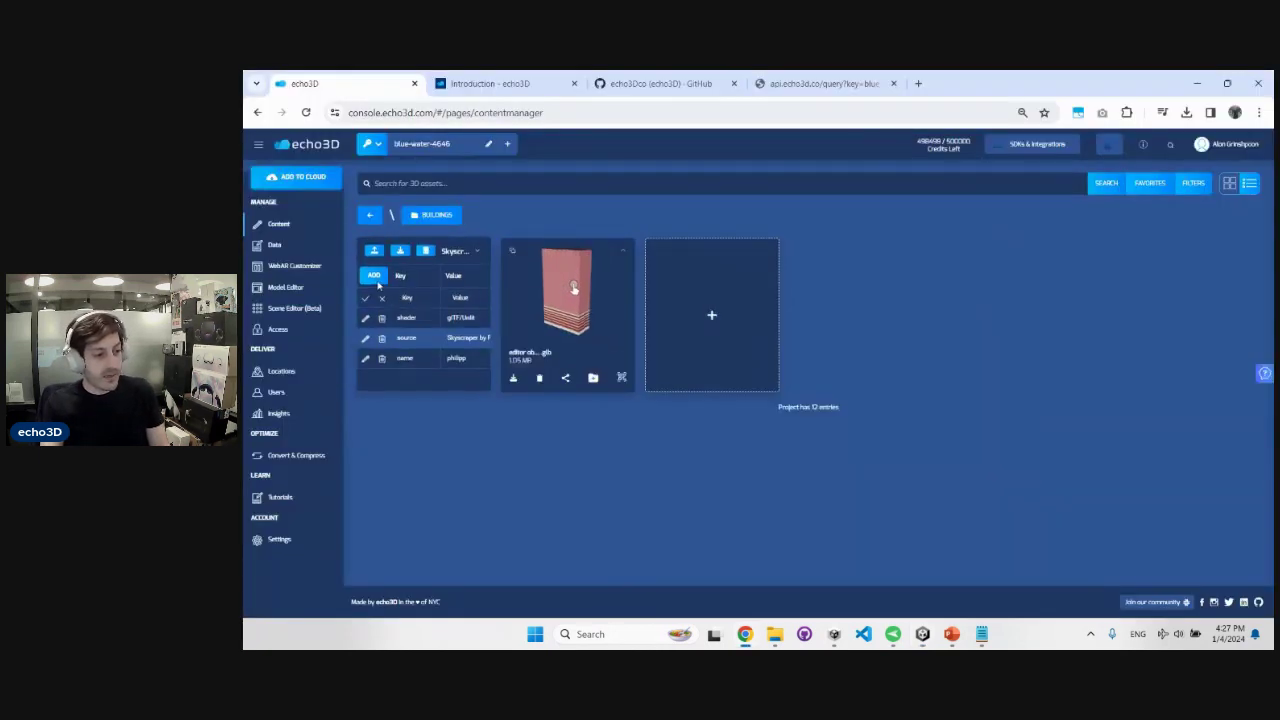
click(410, 298)
text(directi)
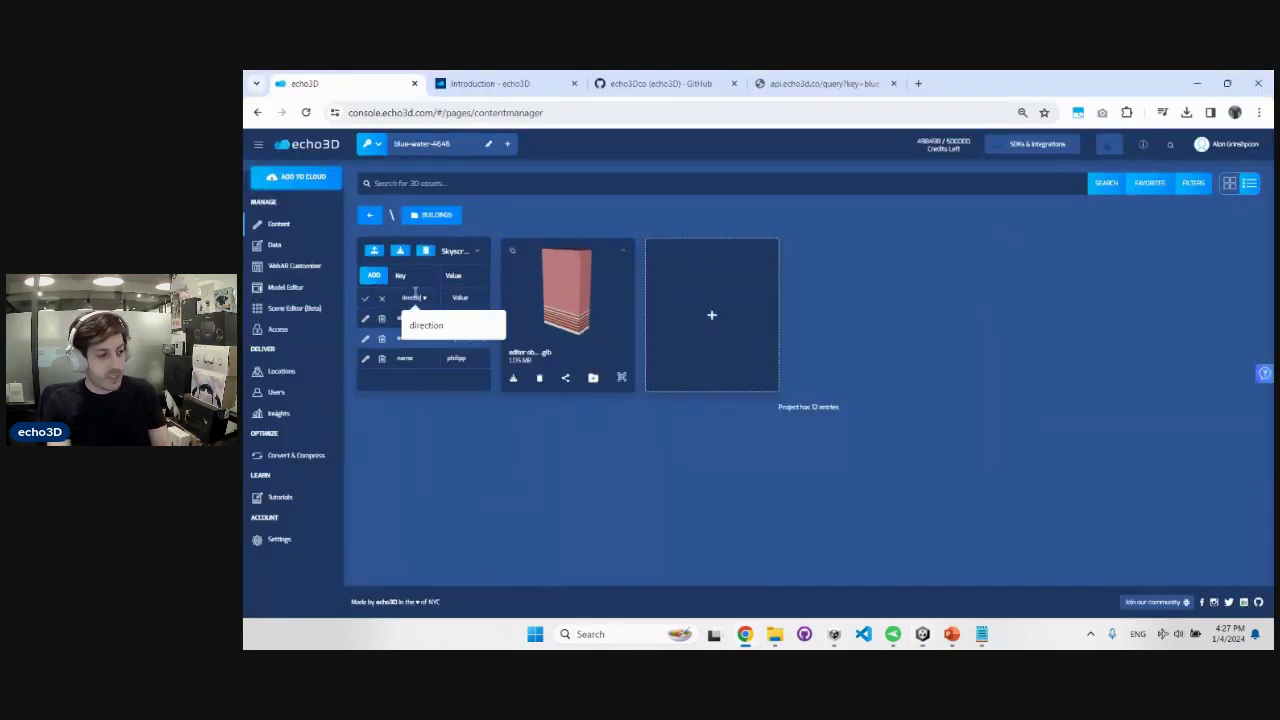
text(o)
key(Tab)
text(right)
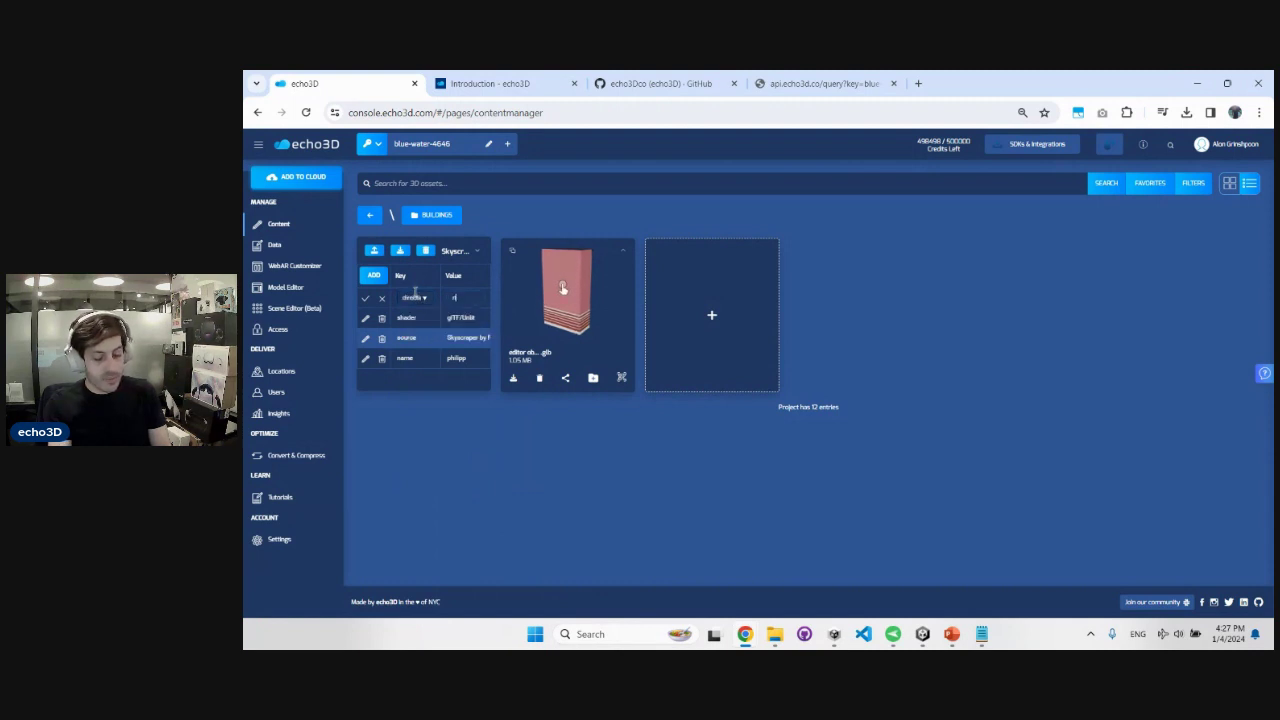
click(366, 298)
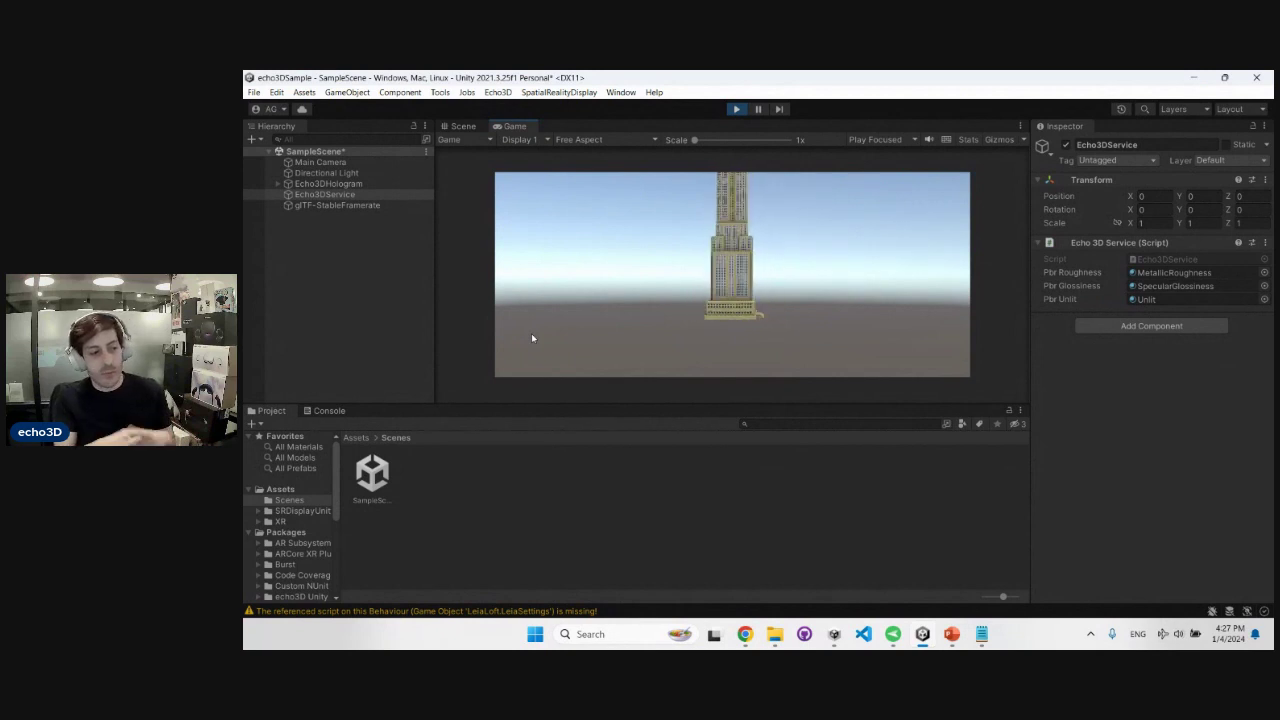
click(280, 184)
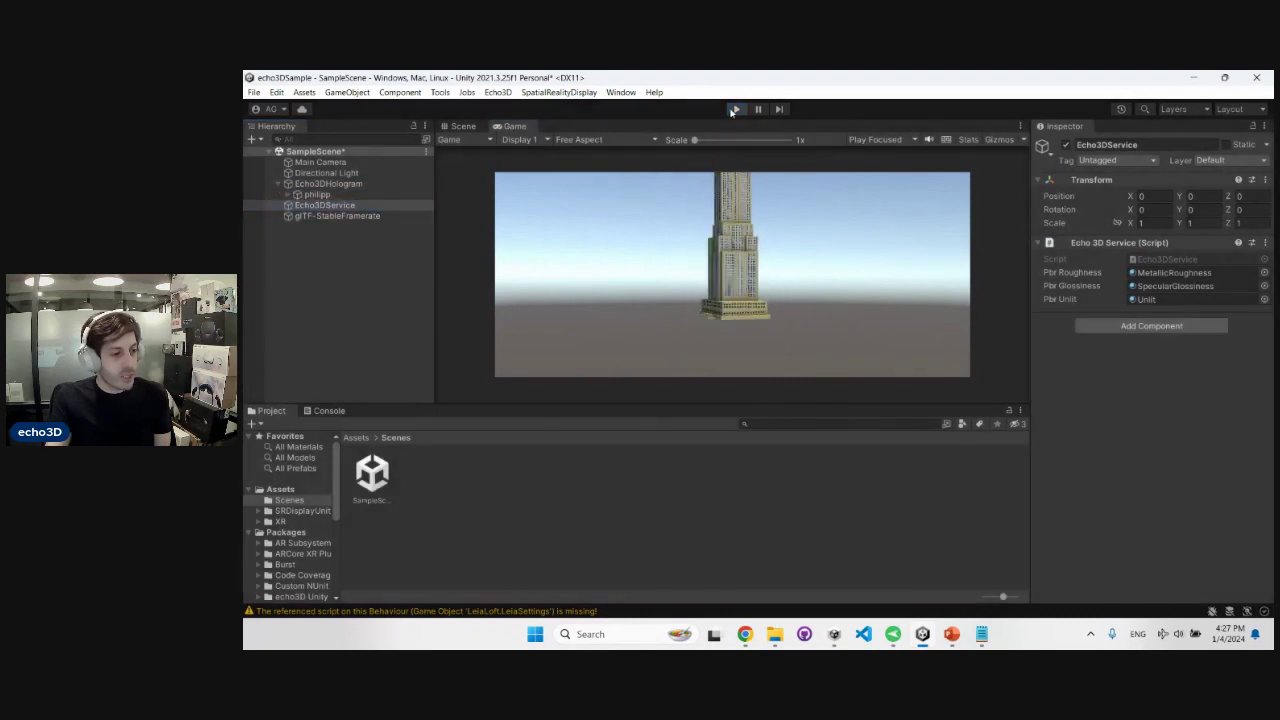
Copy the entry ID of the editor object.glb building from the echo3D console and paste it into Echo3DHologram's Entries in Unity
key(alt+Tab)
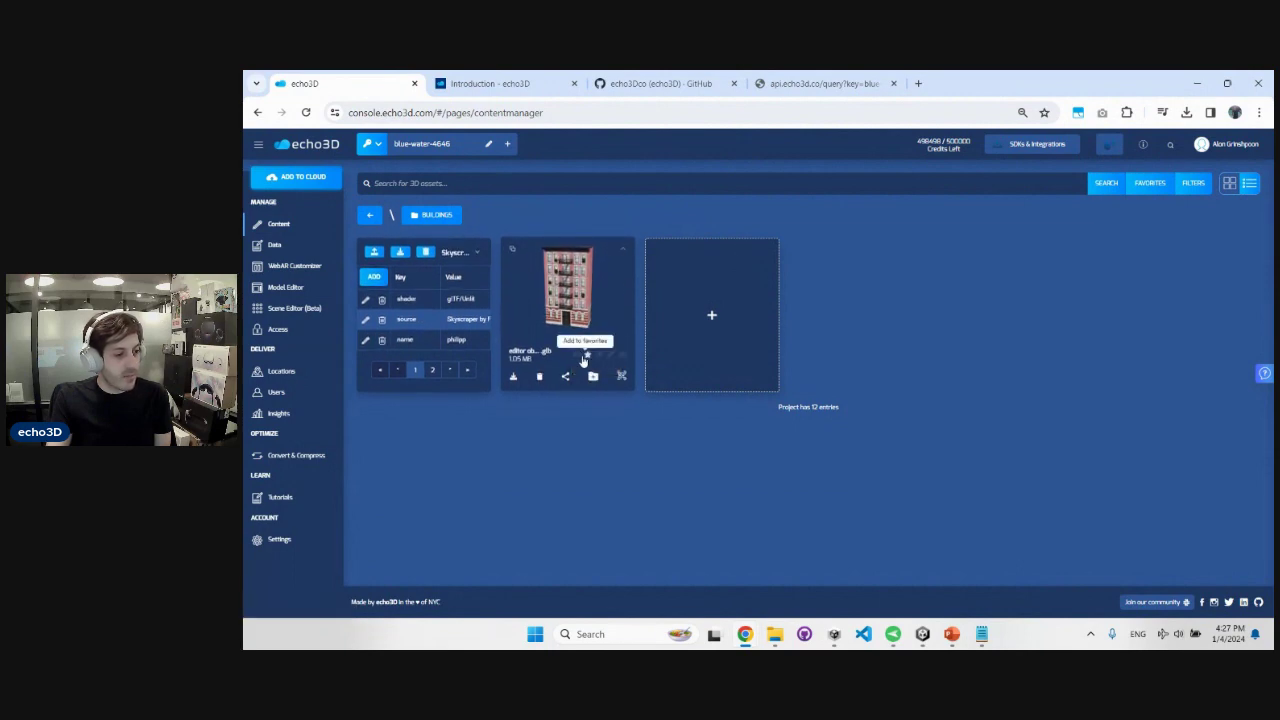
click(597, 360)
key(alt+Tab)
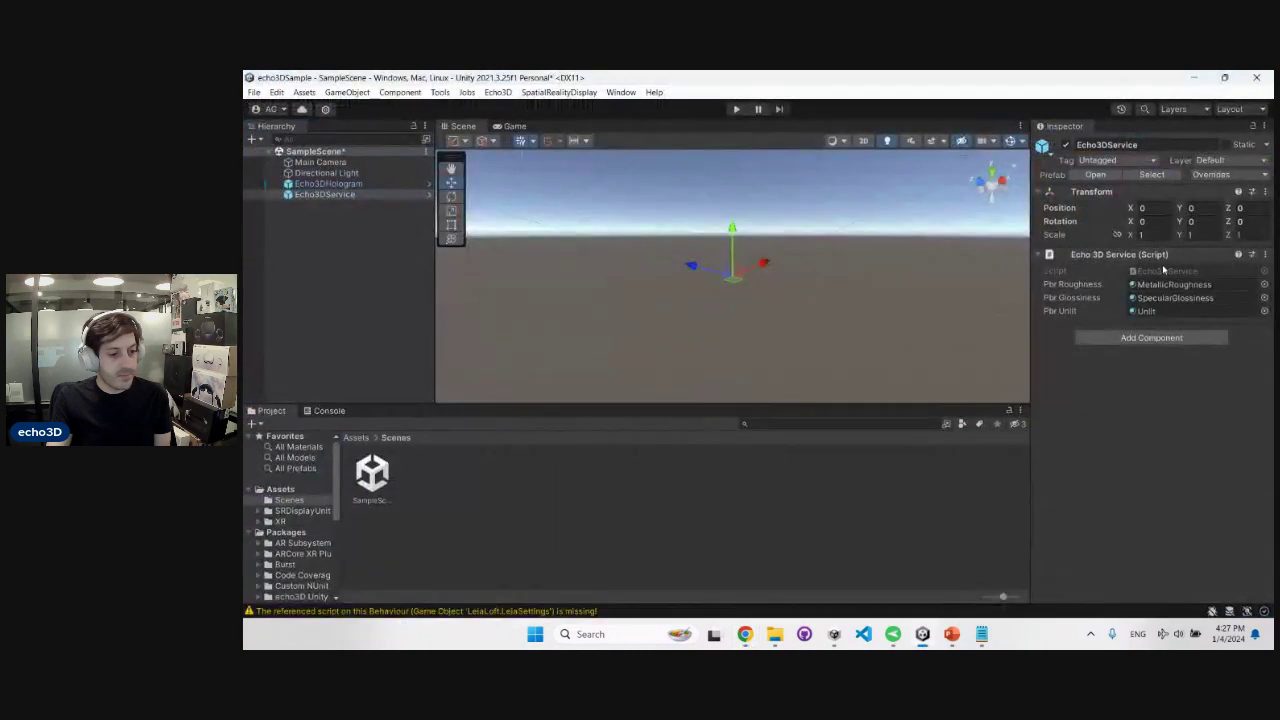
click(328, 184)
click(1190, 284)
key(ctrl+v)
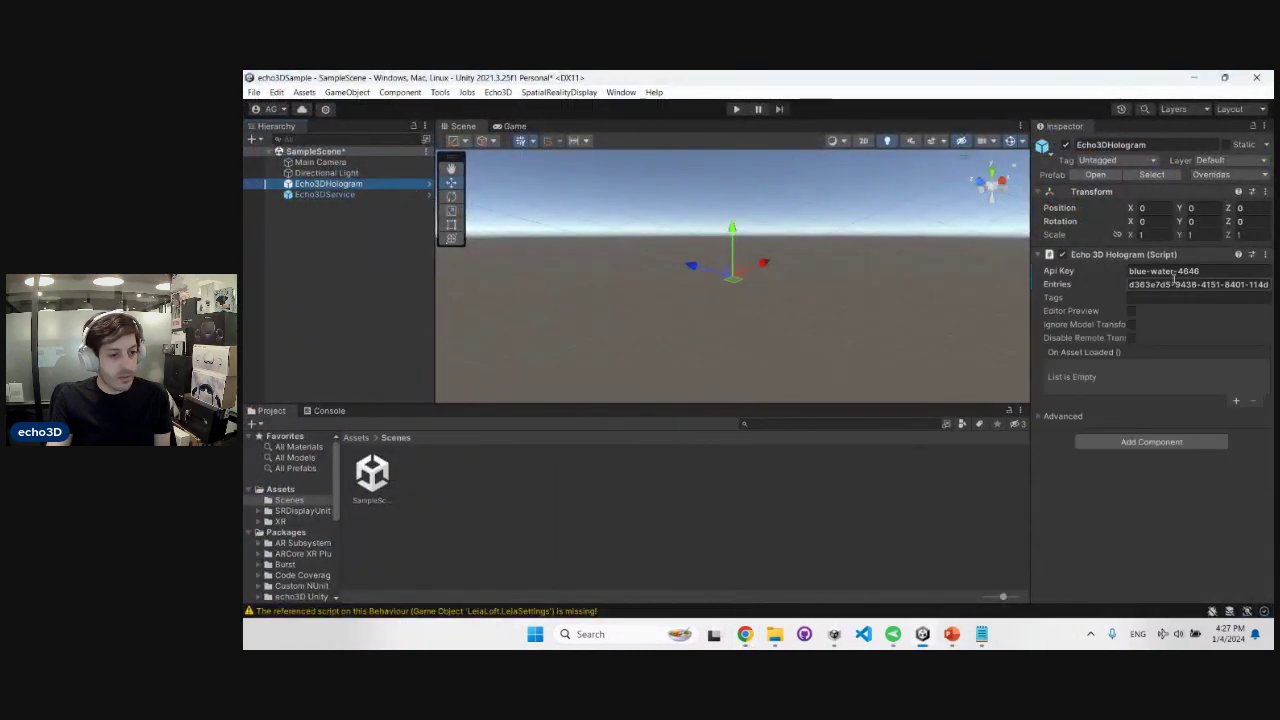
Play the scene, select the streamed editor object.glb under Echo3DHologram, and examine the apartment building in the Scene view
key(alt+Tab)
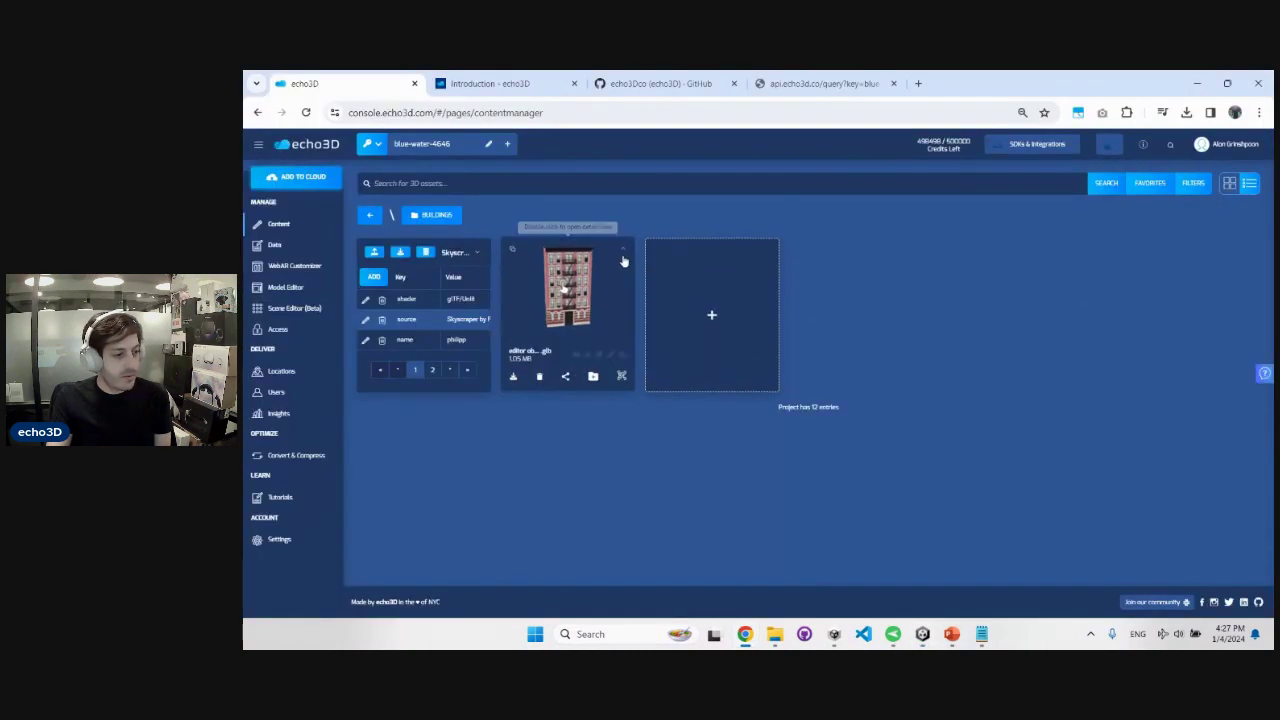
key(alt+Tab)
click(736, 109)
key(alt+Tab)
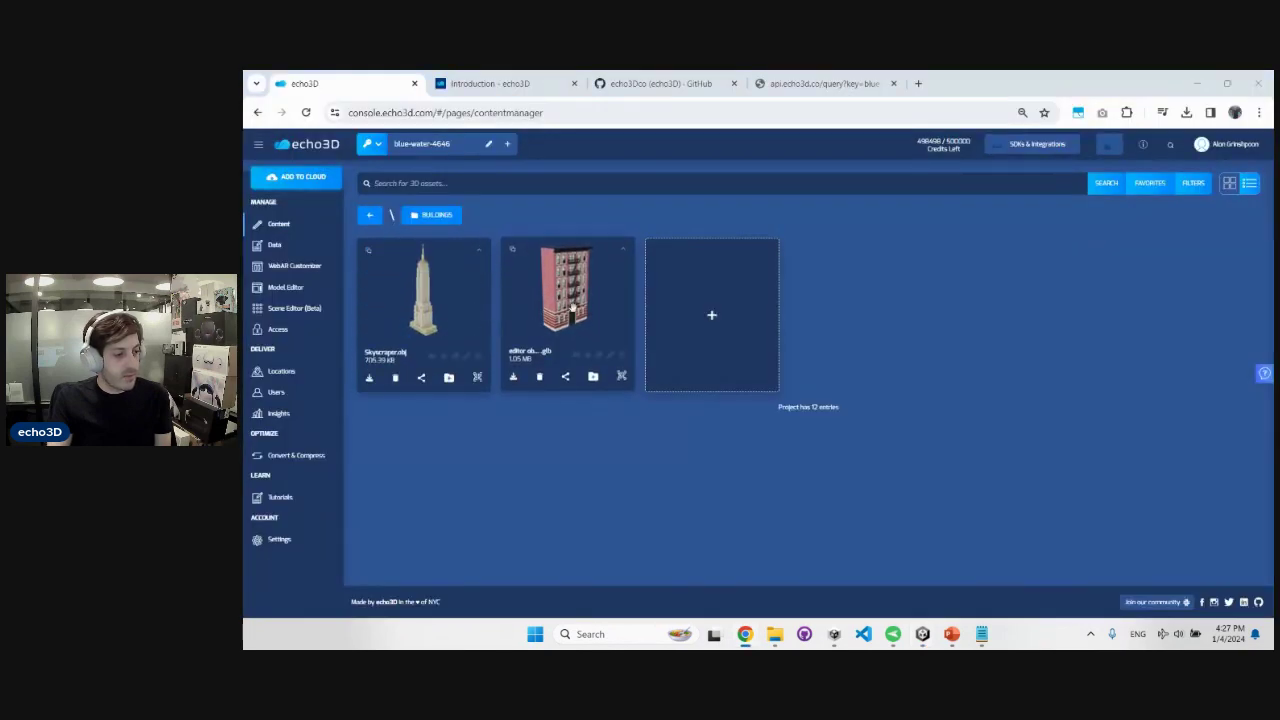
key(alt+Tab)
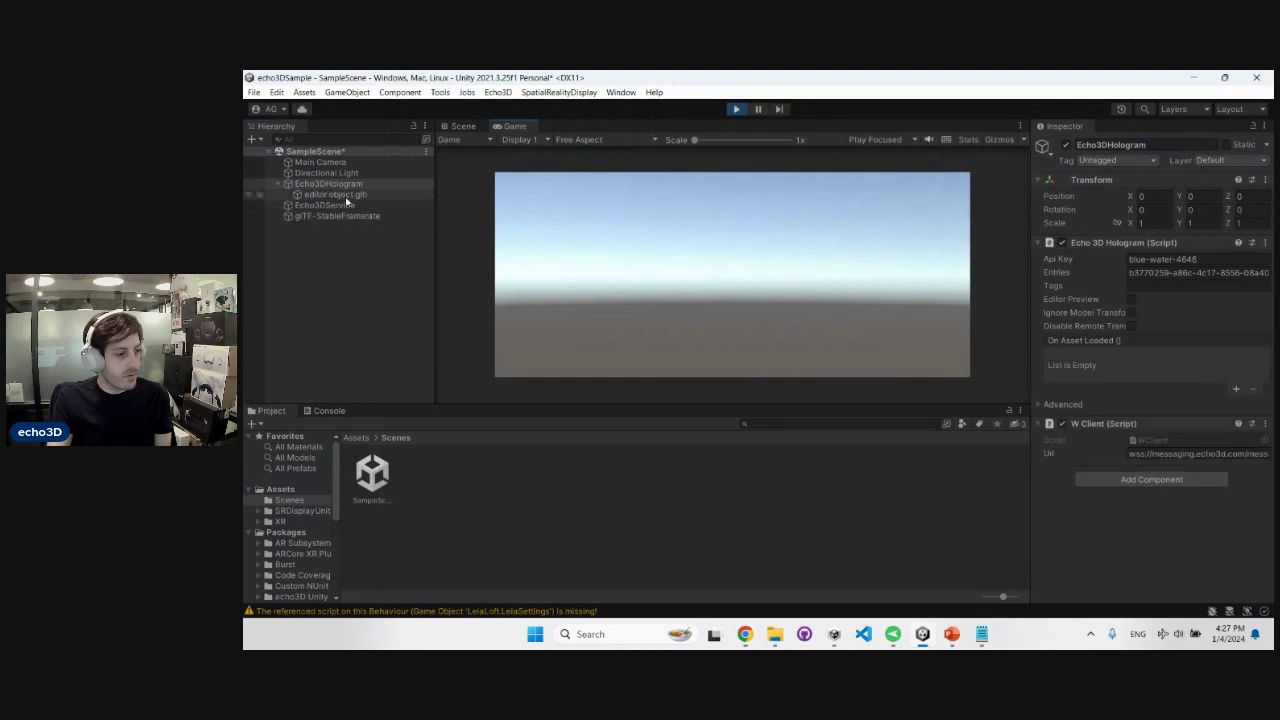
click(340, 195)
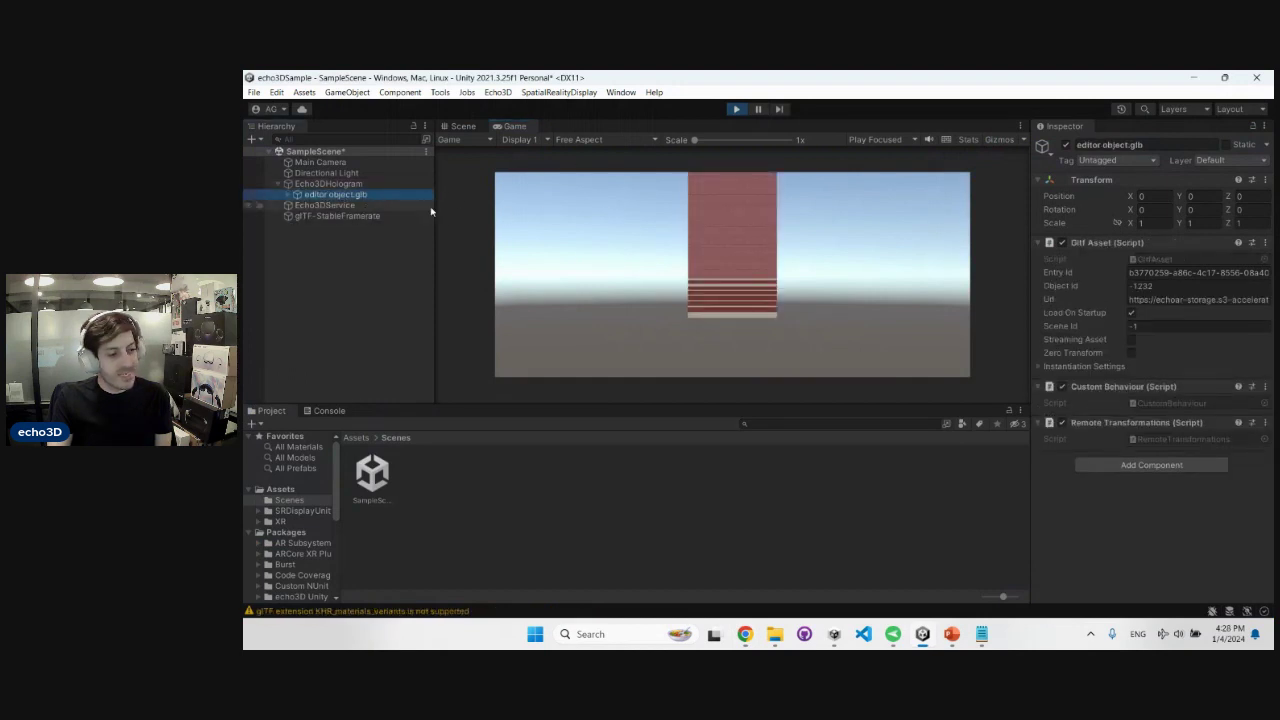
click(463, 126)
scroll(777, 244, up, 3)
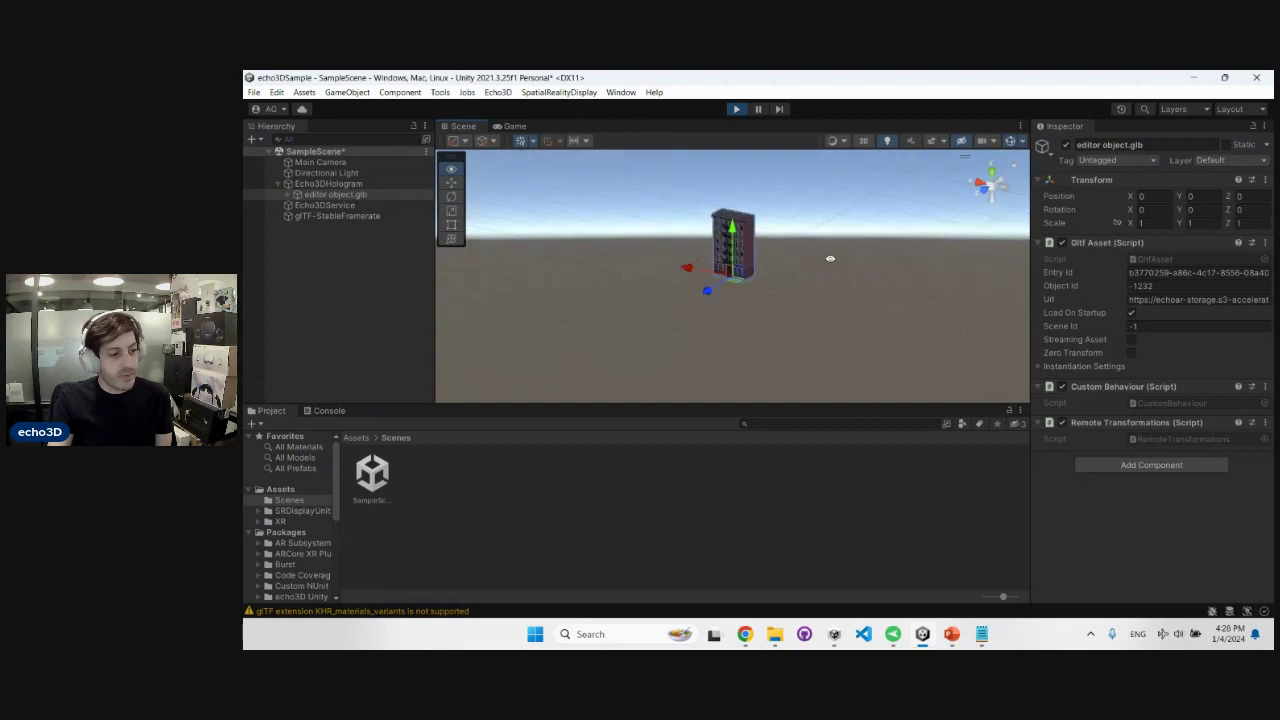
alt+drag(777, 244, 750, 222)
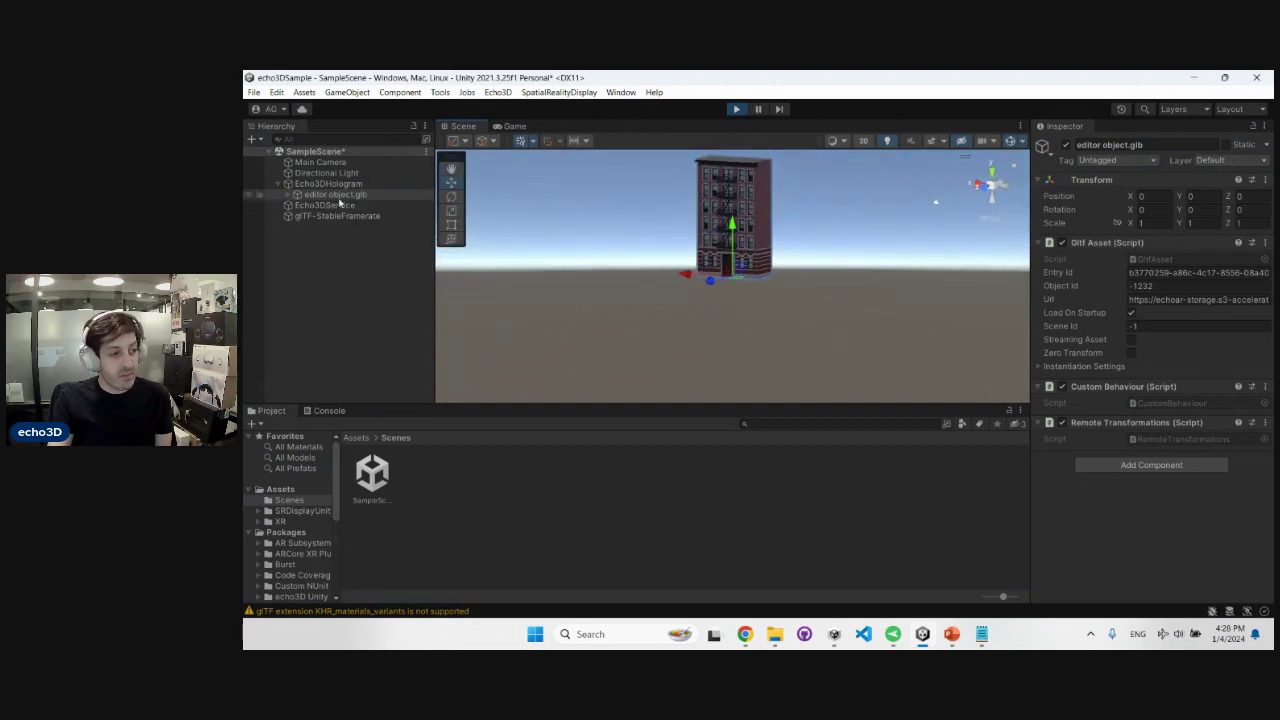
Add the metadata key name with the value building to editor object.glb in the echo3D console, and return to Unity
key(alt+Tab)
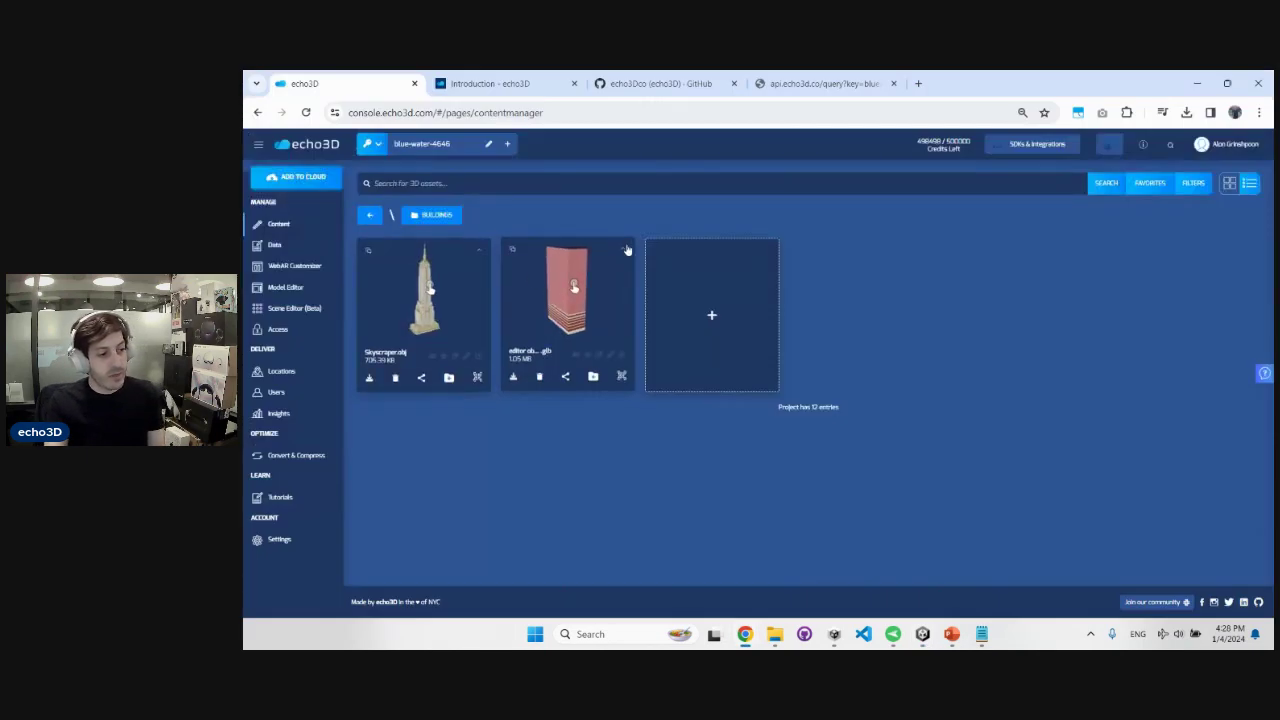
click(625, 251)
click(518, 275)
click(552, 297)
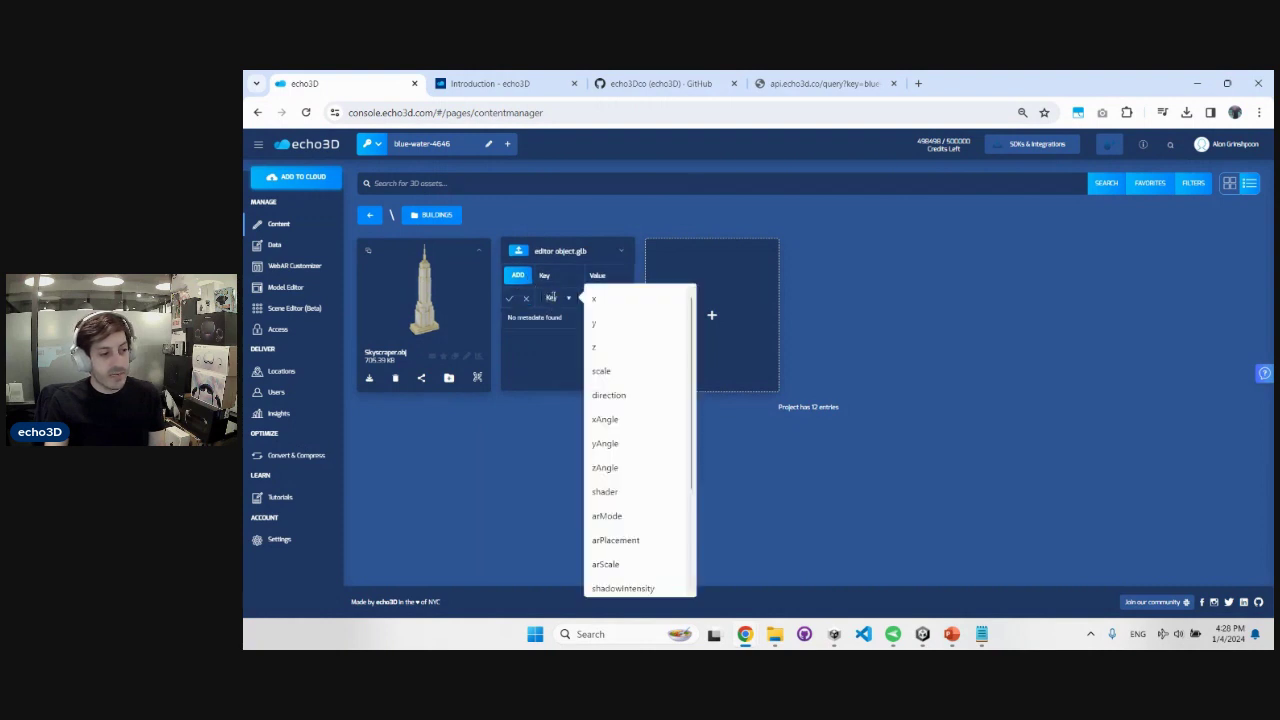
text(name)
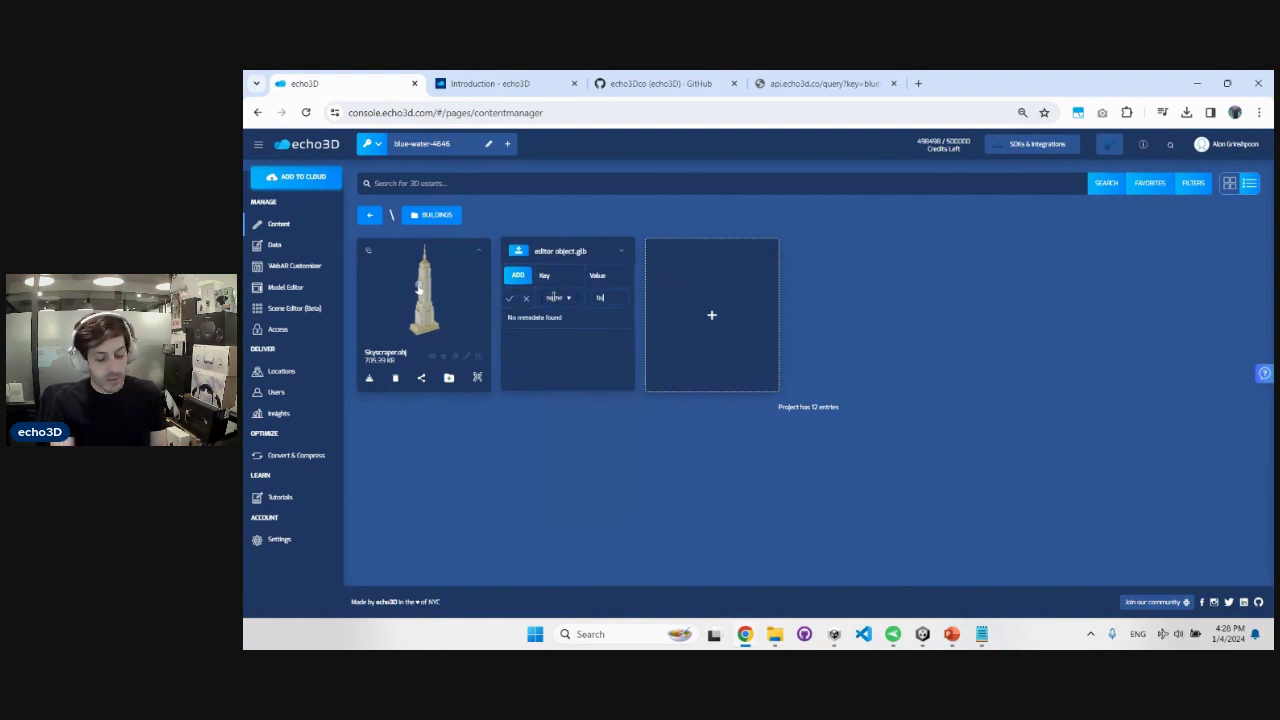
click(510, 299)
key(alt+Tab)
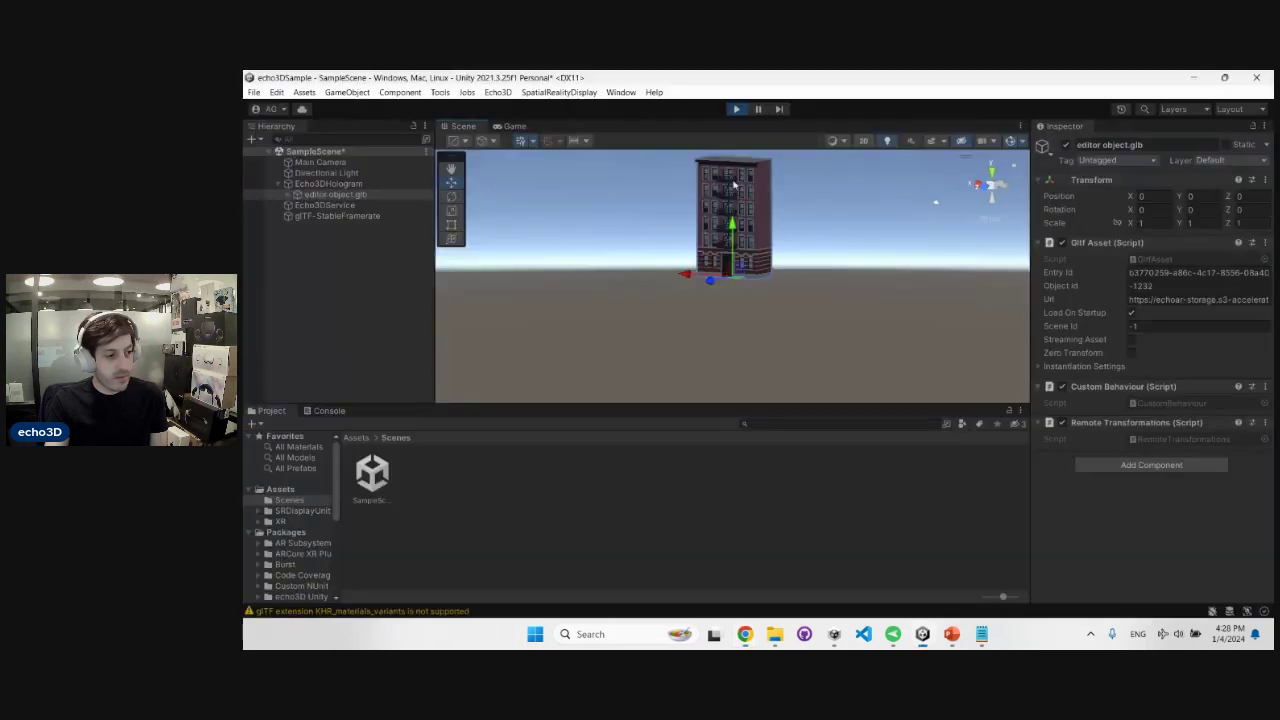
Restart the scene, inspect the streamed building object under Echo3DHologram alongside the Scene view, and stop playing
click(736, 109)
click(737, 110)
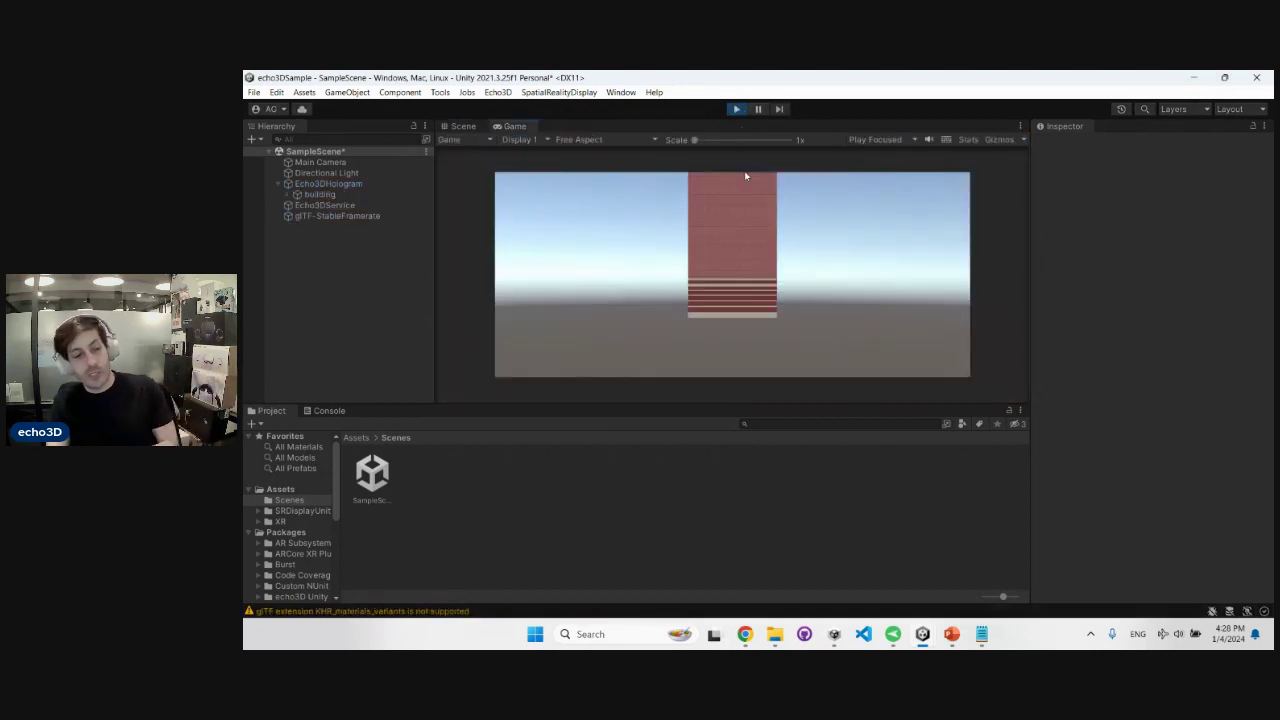
click(463, 126)
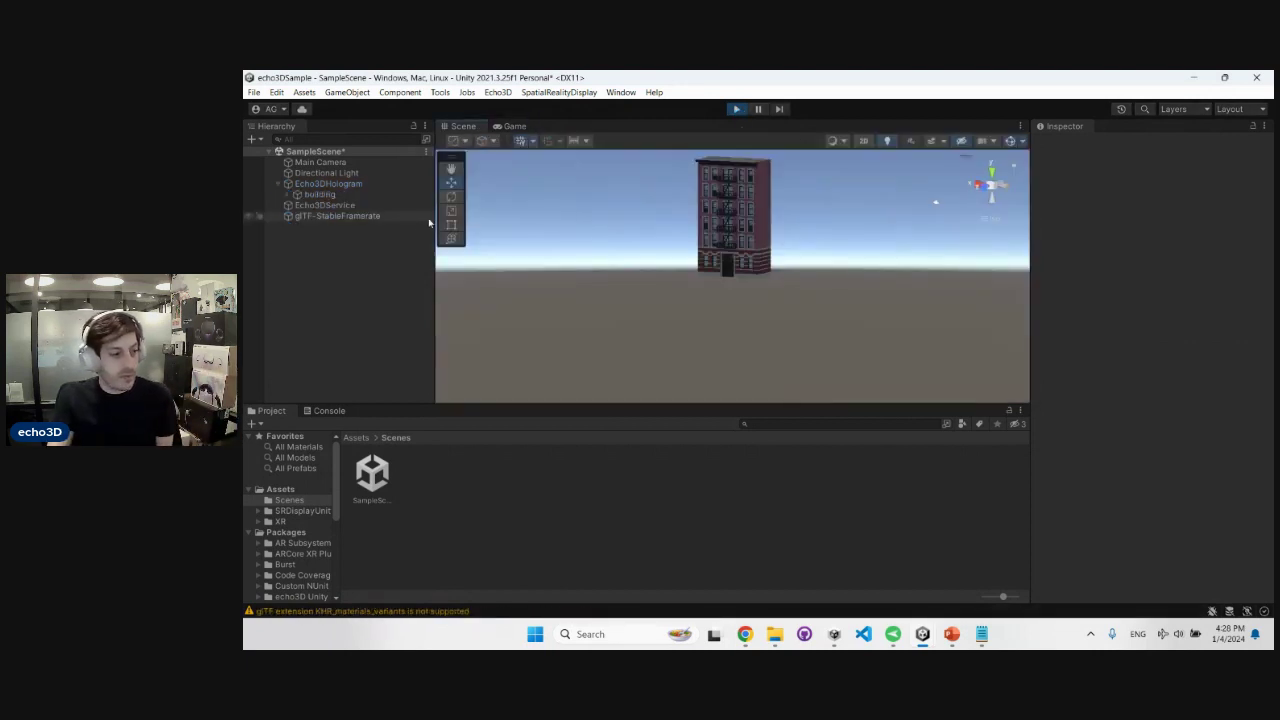
click(326, 196)
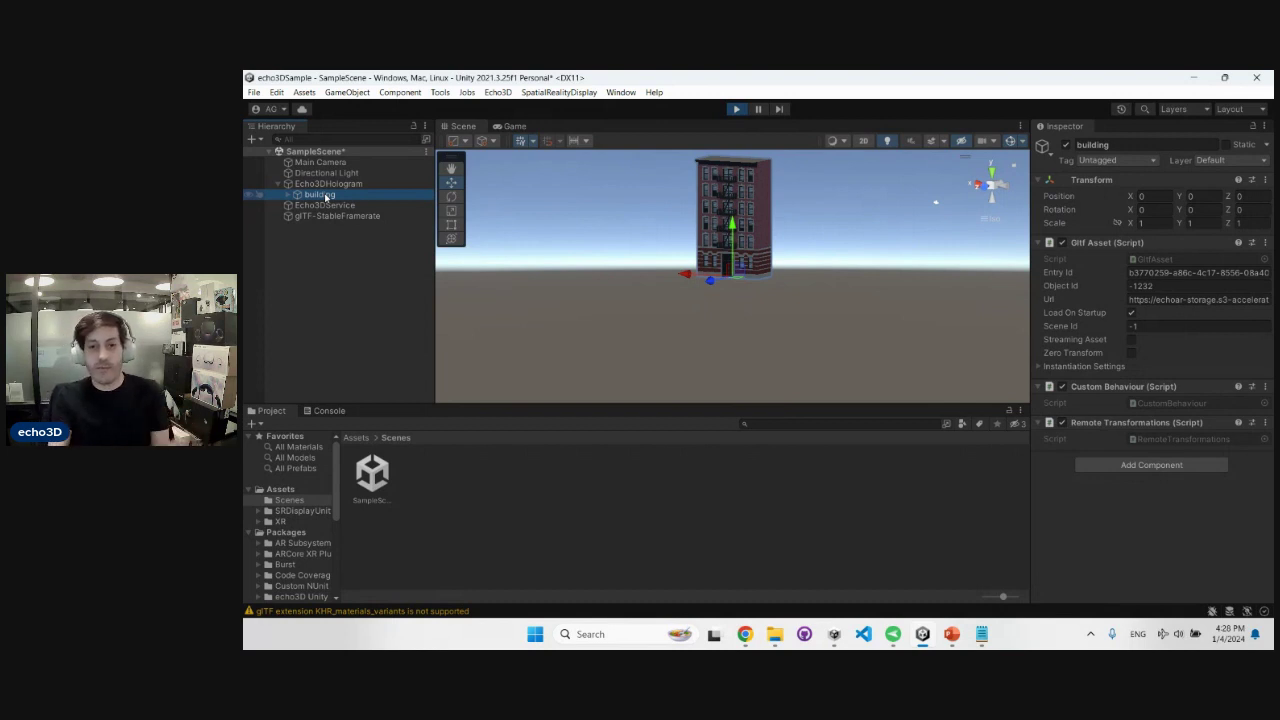
click(737, 109)
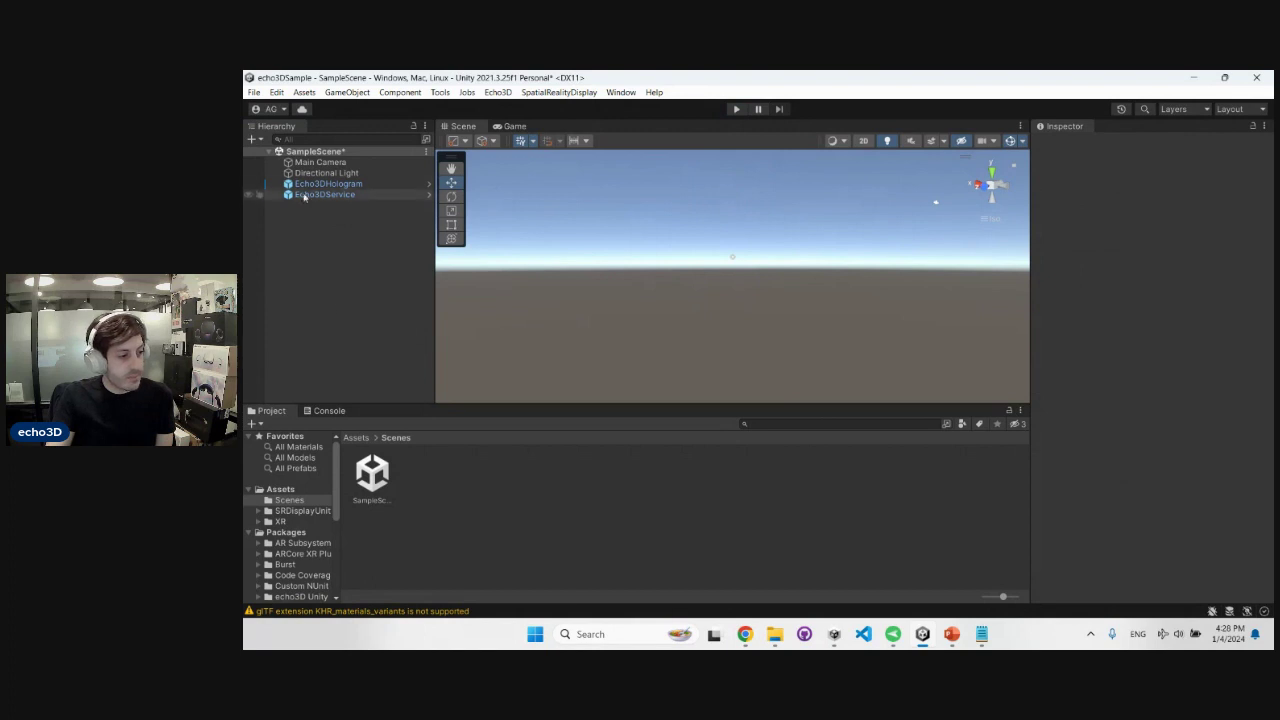